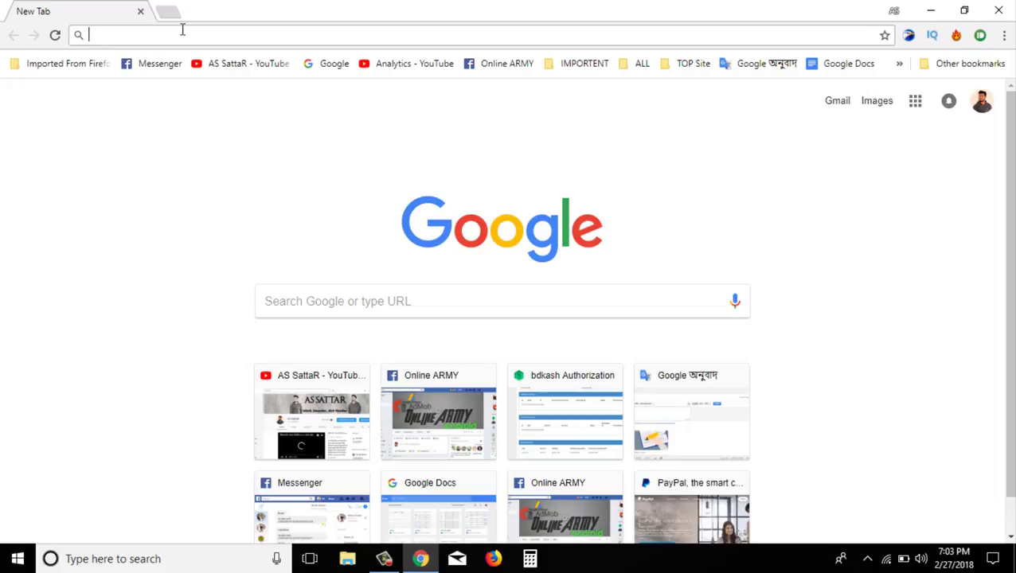
Search the web for freenom and open the Freenom website.
type("fr")
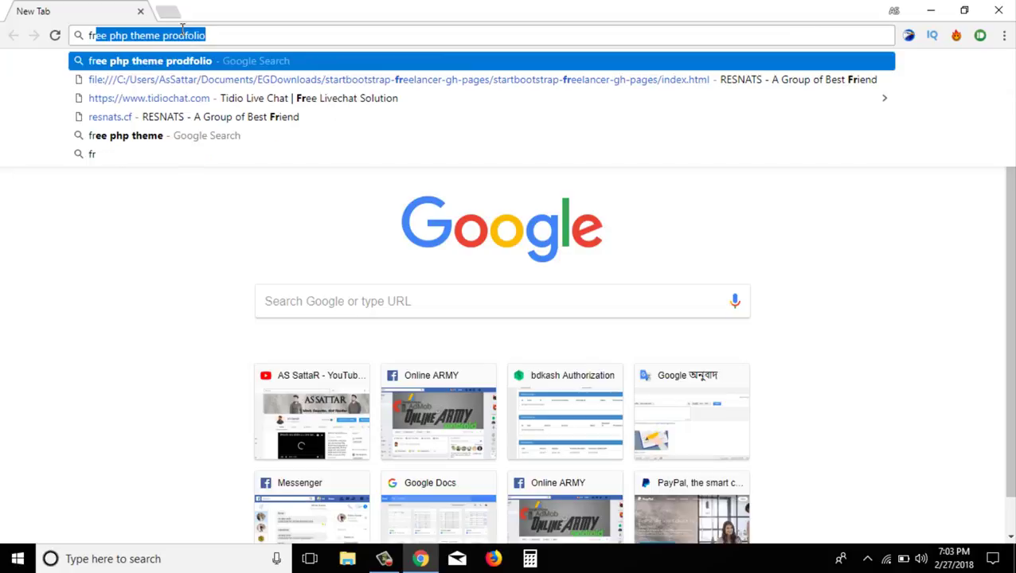
type("ee")
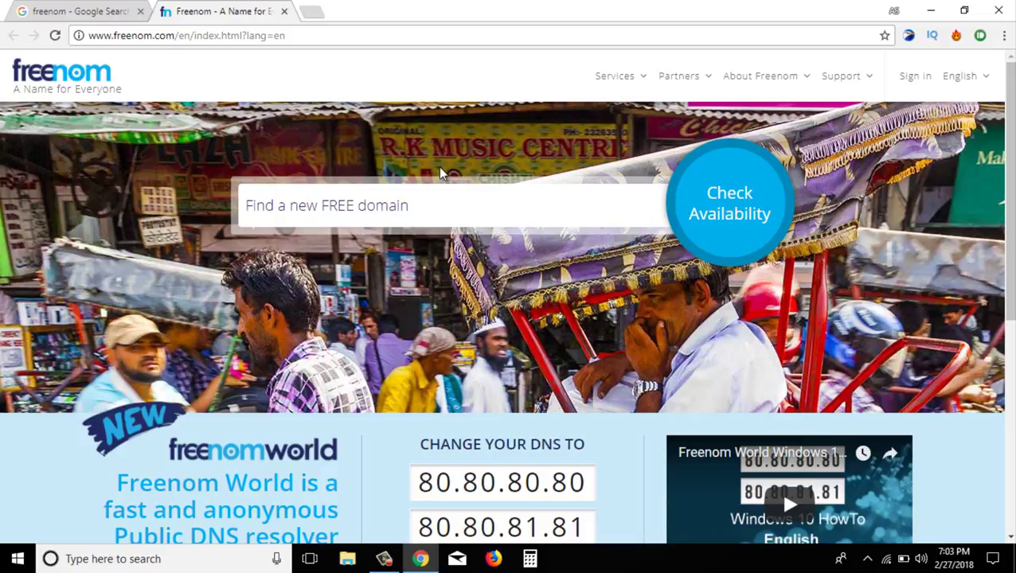
Check the availability of the domain name onlinearmy and look through the free extensions offered.
left_click(503, 201)
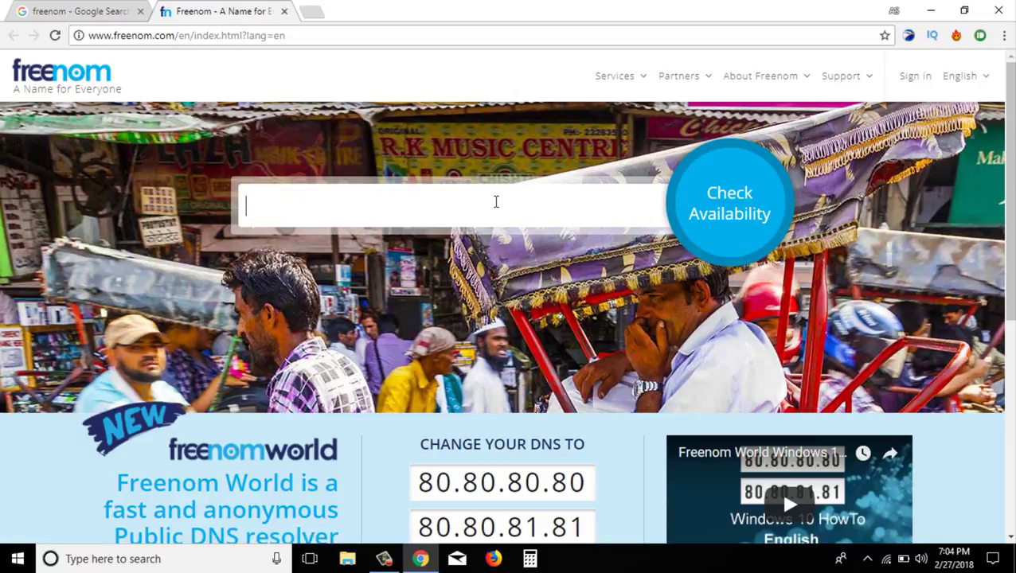
type("onlinearmy")
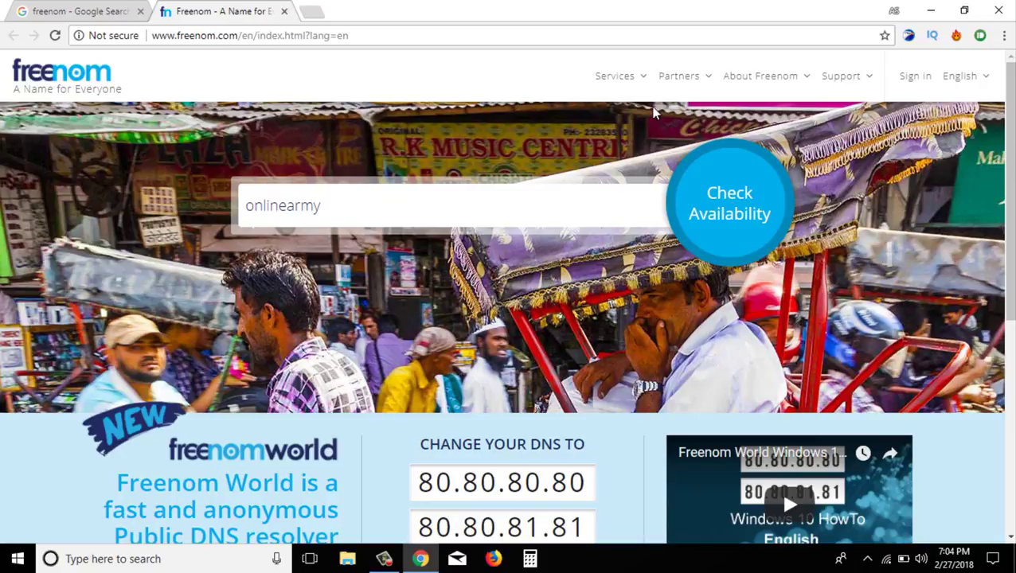
left_click(726, 211)
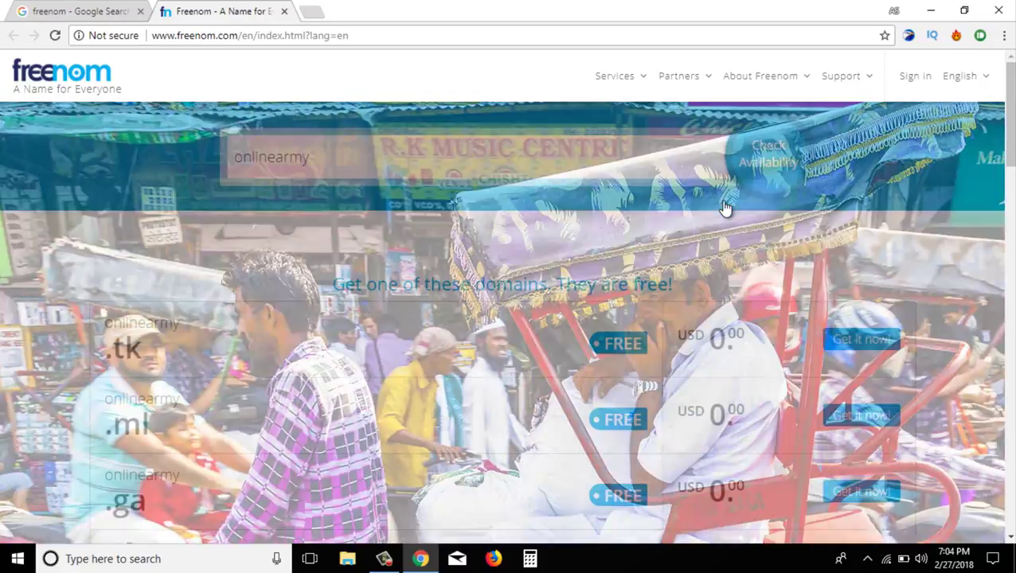
scroll(301, 344, "down", 4)
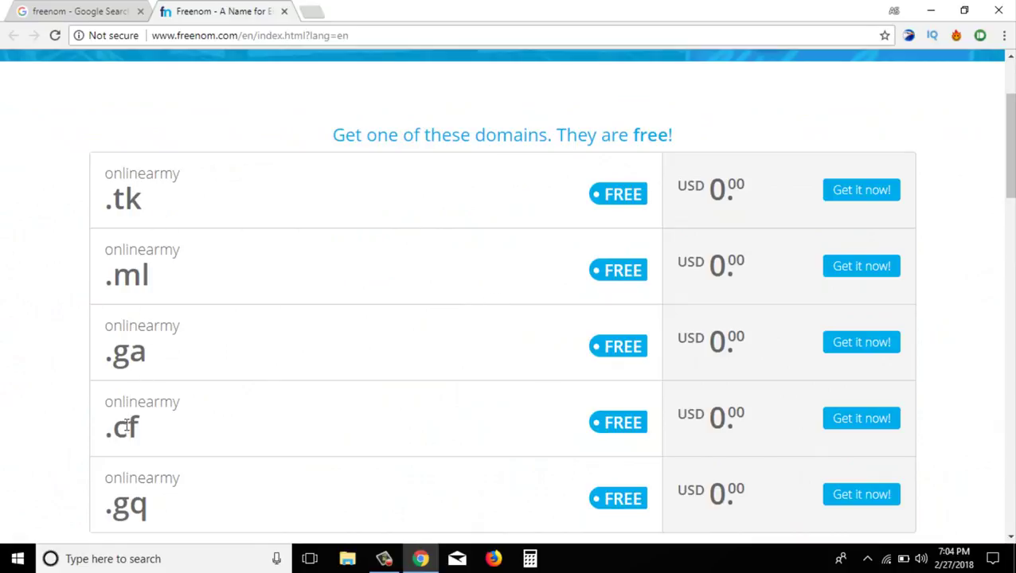
scroll(175, 439, "down", 1)
scroll(426, 288, "up", 1)
scroll(426, 285, "up", 1)
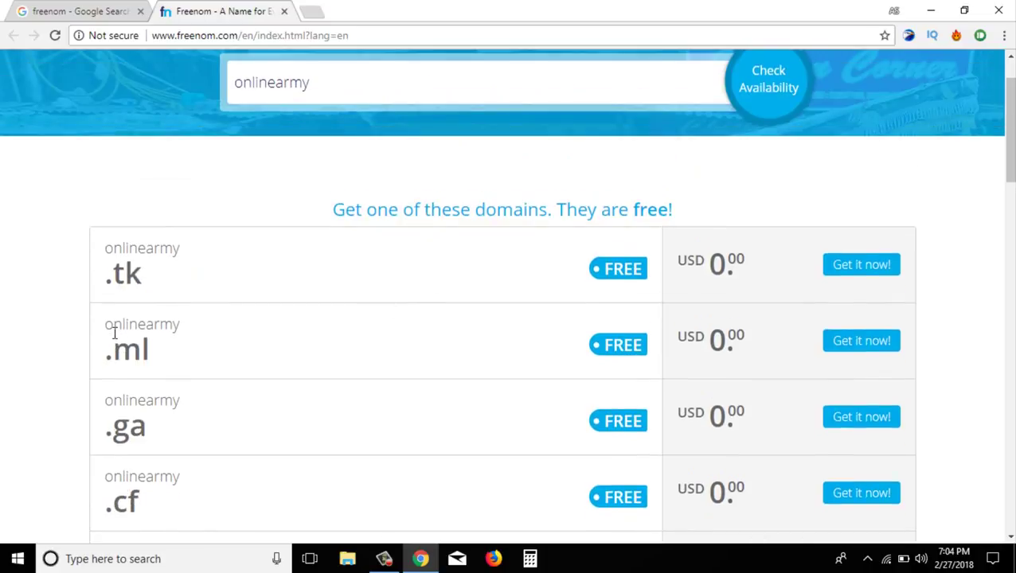
scroll(222, 442, "down", 1)
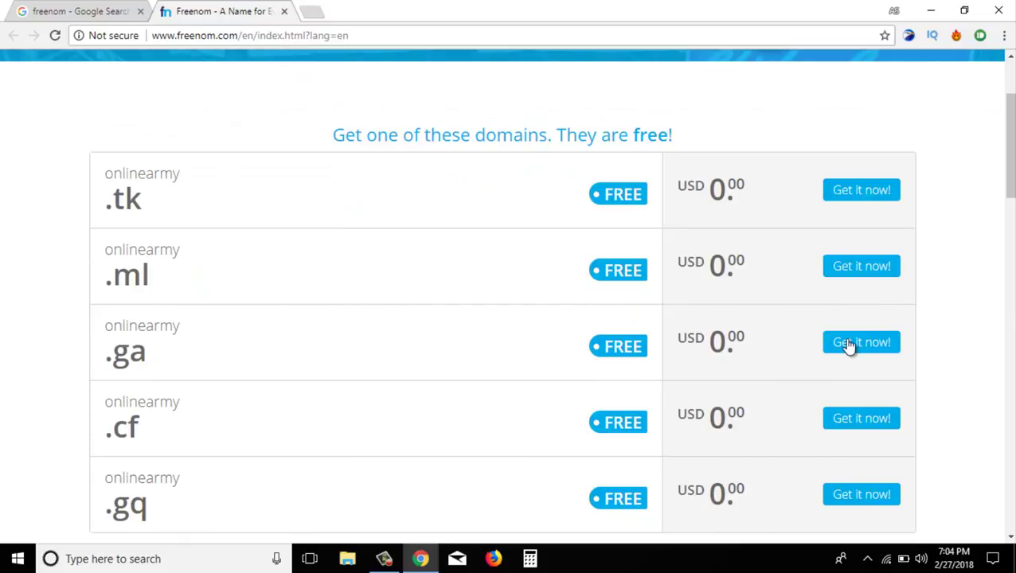
Add the free onlinearmy.ga domain to the cart and proceed to checkout.
left_click_drag(737, 342, 637, 358)
left_click(891, 348)
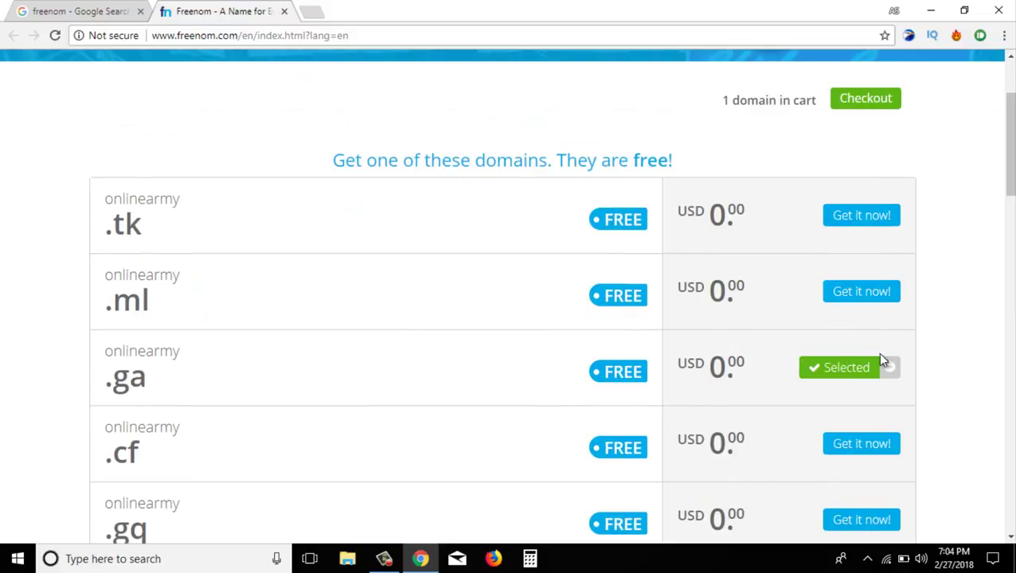
scroll(873, 277, "up", 2)
scroll(878, 257, "down", 10)
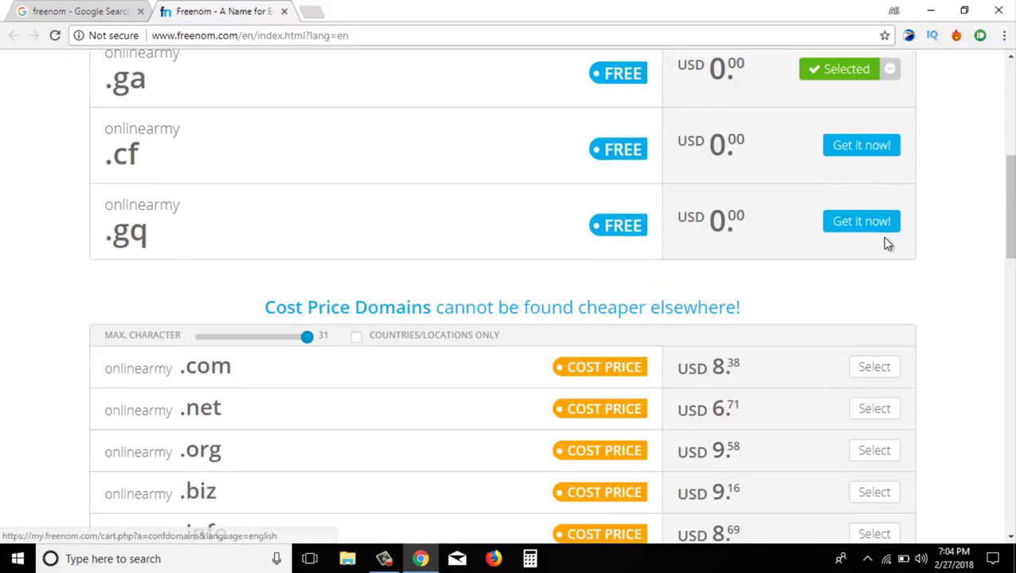
scroll(887, 244, "up", 12)
left_click(852, 248)
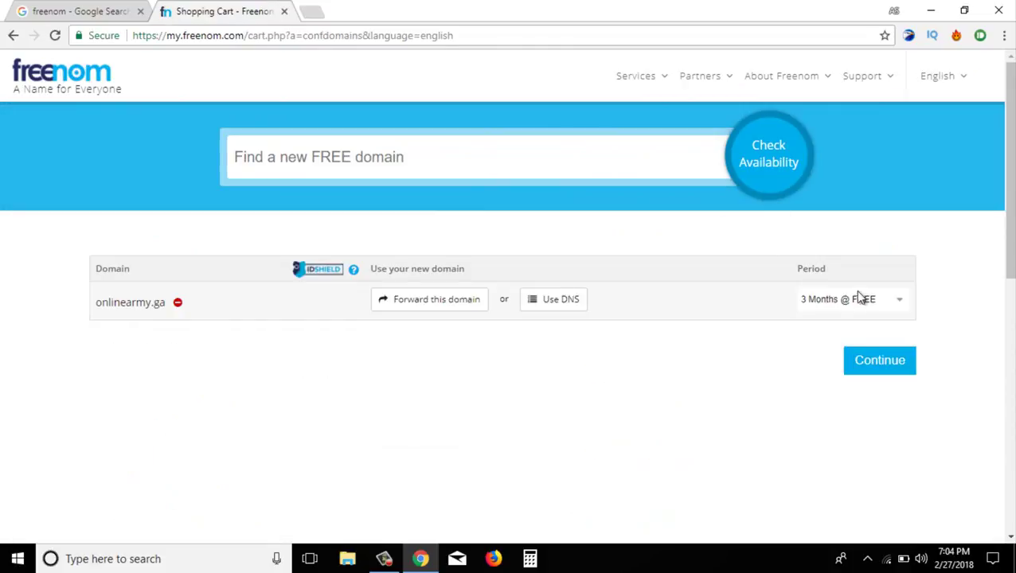
Set the registration period of onlinearmy.ga to 12 Months @ FREE and continue to the order review.
left_click_drag(796, 268, 823, 269)
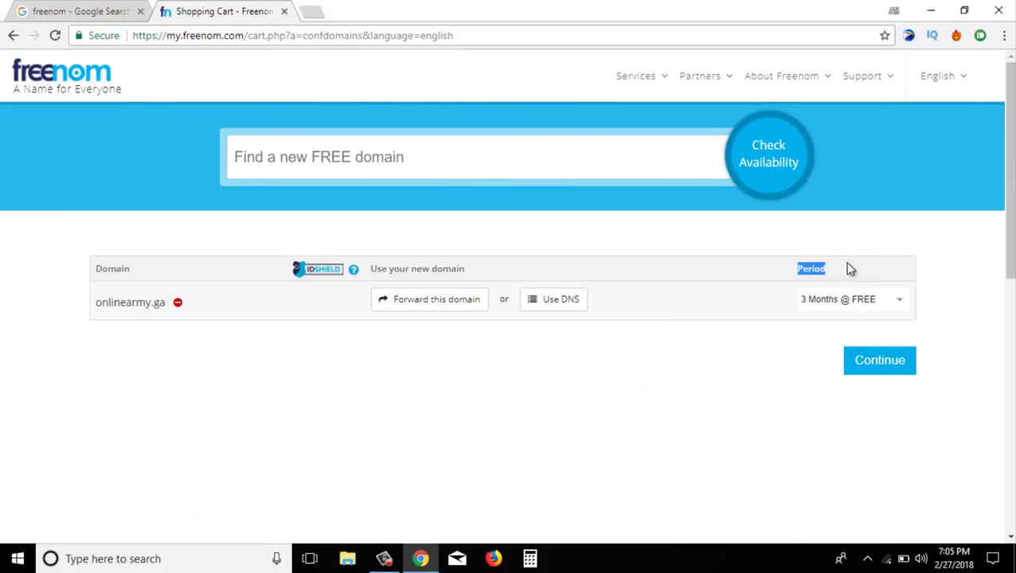
left_click(855, 306)
scroll(858, 238, "down", 1)
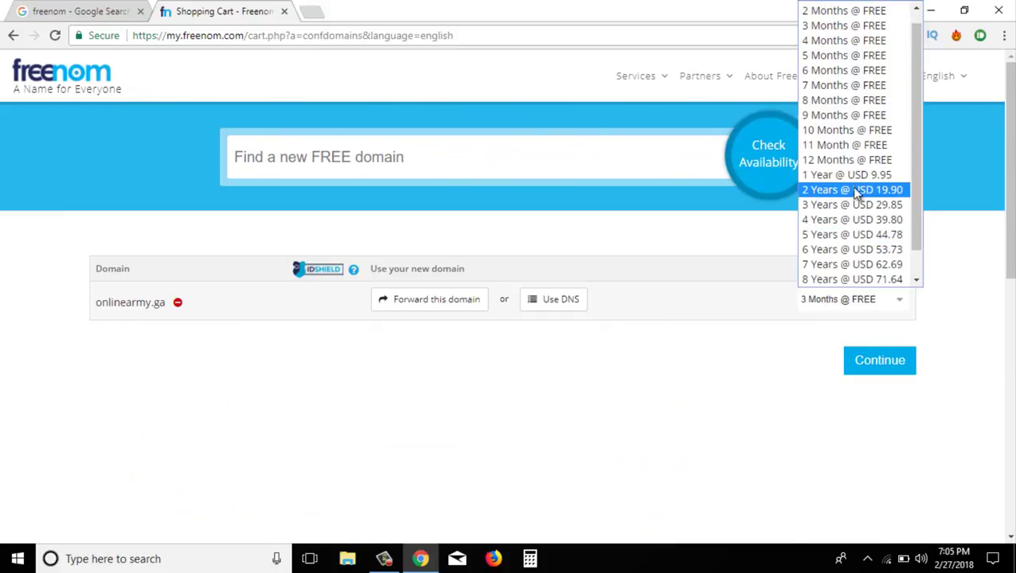
left_click(818, 167)
left_click(962, 279)
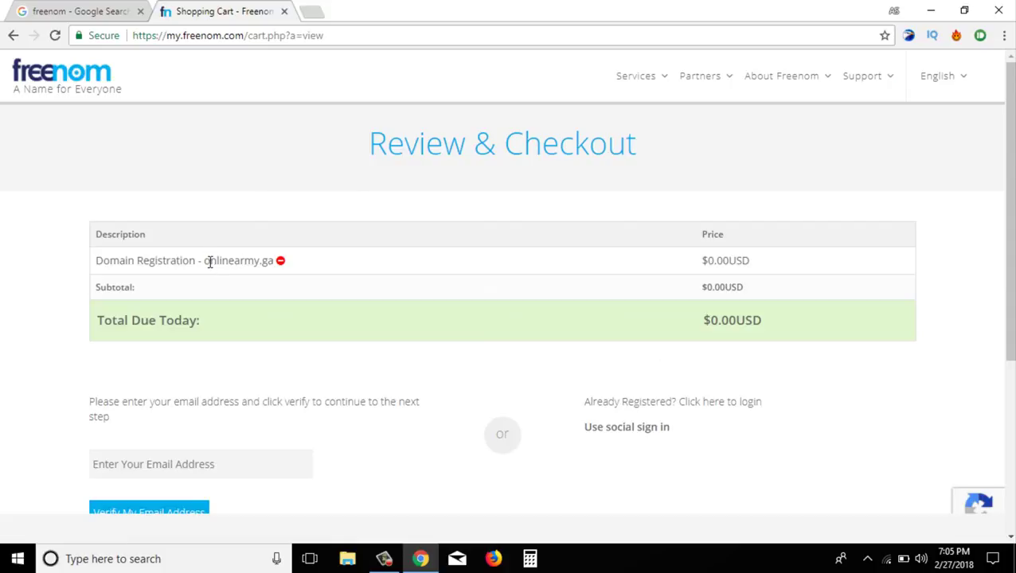
Enter the customer's e-mail address on the Review & Checkout page and request its verification.
left_click_drag(204, 260, 236, 260)
left_click(336, 271)
scroll(352, 326, "down", 3)
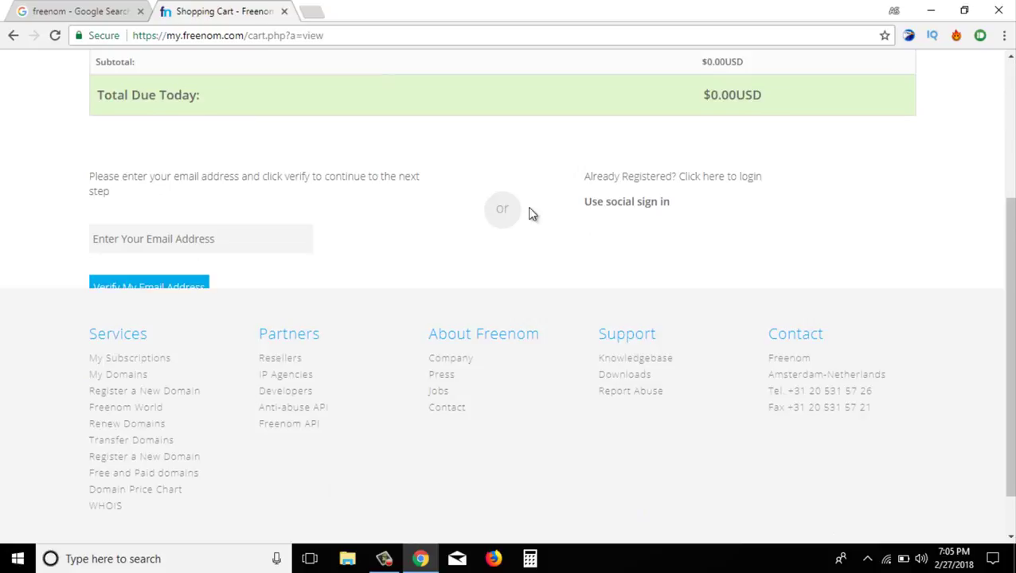
scroll(360, 243, "down", 1)
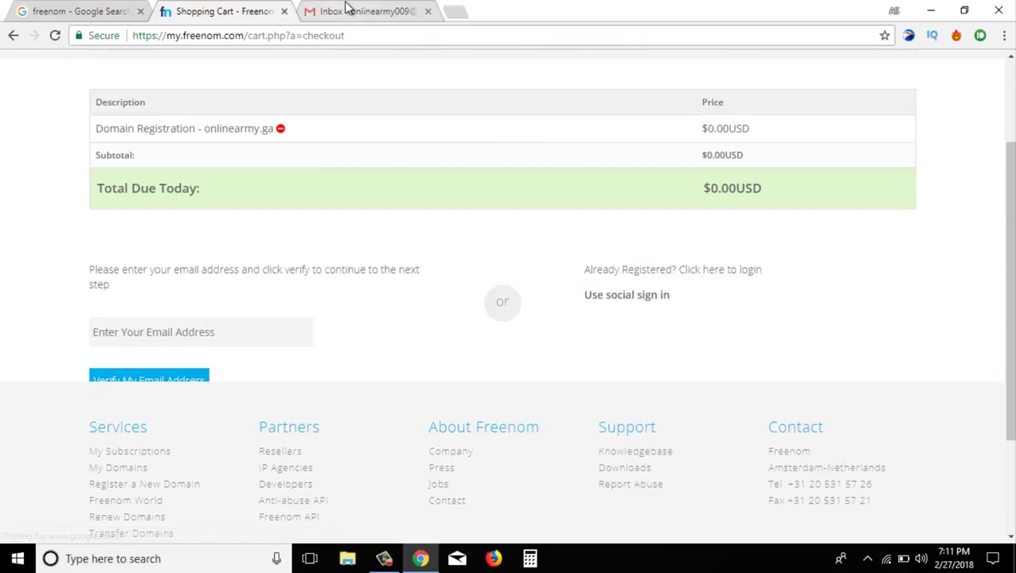
left_click(342, 10)
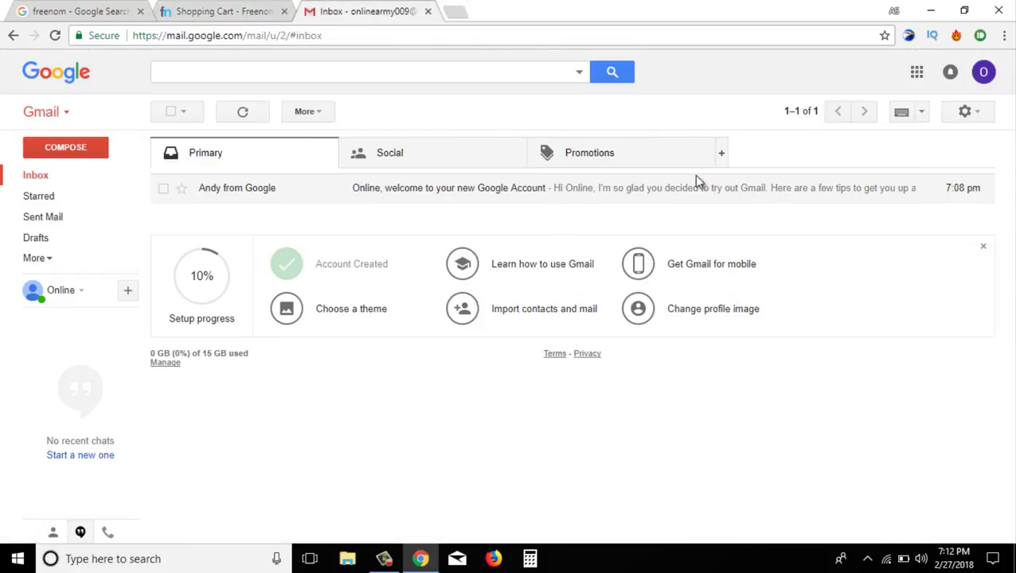
left_click(206, 11)
key("ctrl+v")
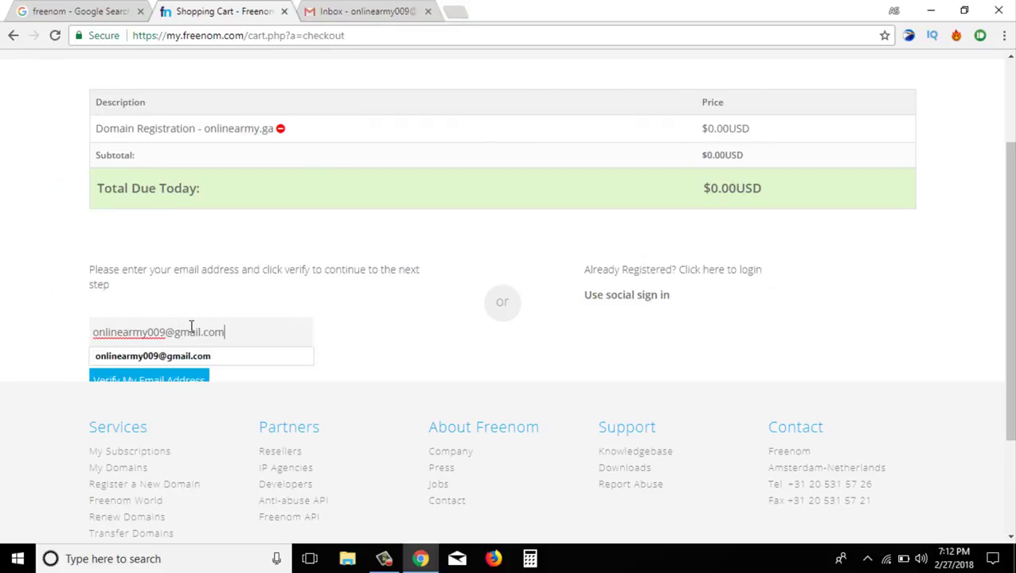
left_click(200, 378)
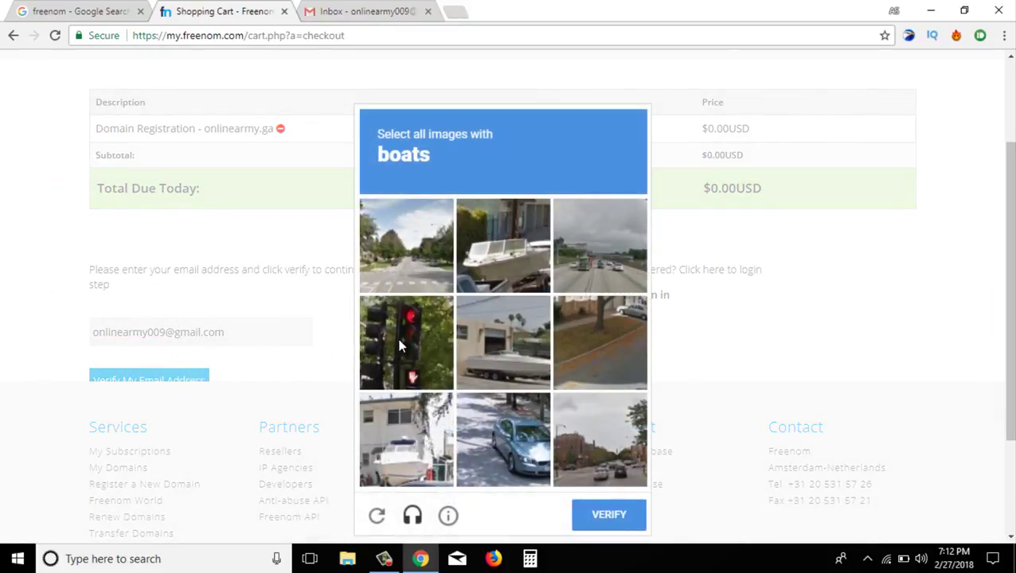
Complete the captcha by selecting all images with boats and submit it.
left_click(512, 276)
left_click(514, 327)
left_click(401, 453)
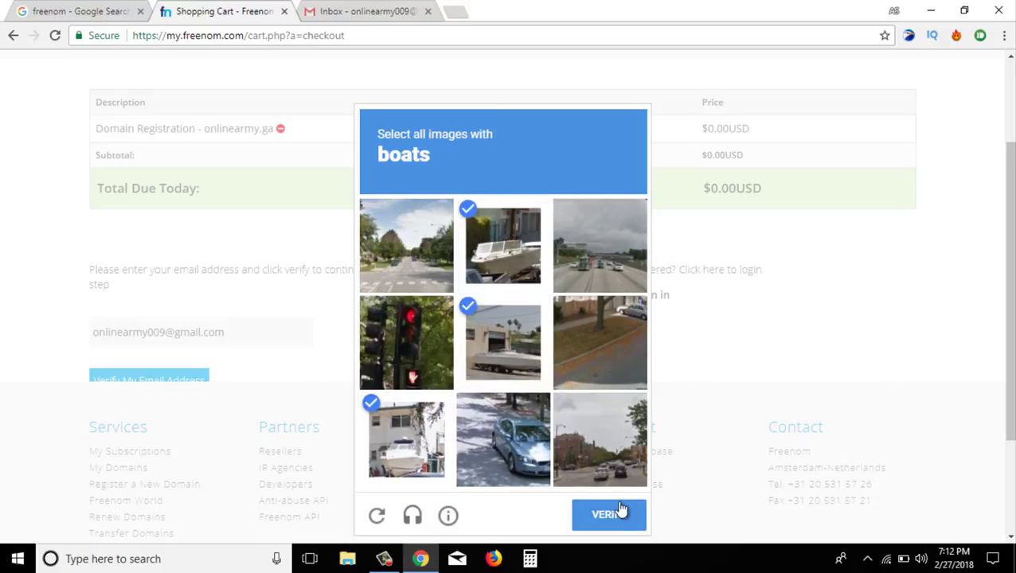
left_click(616, 512)
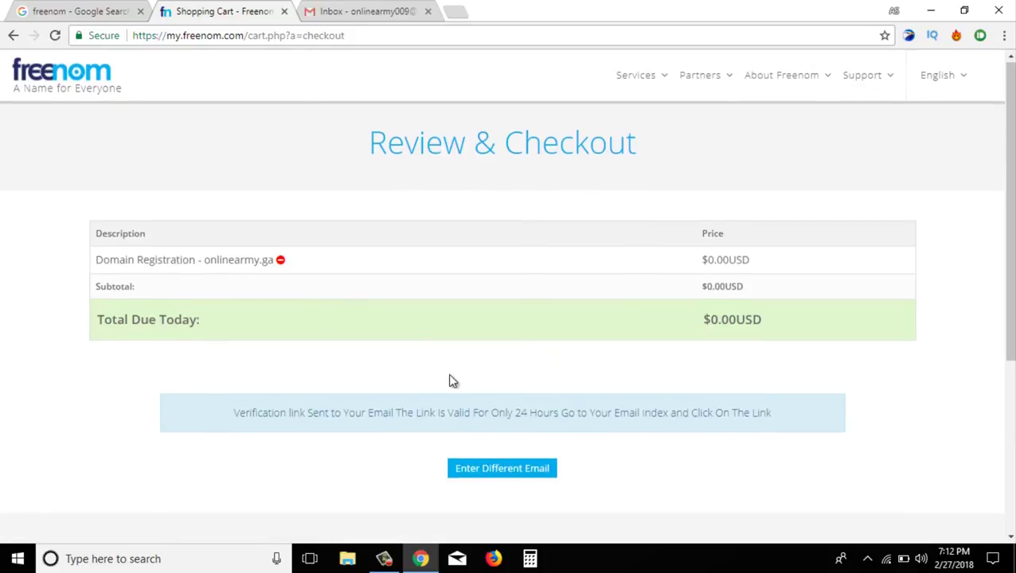
Switch to the Gmail inbox, open the Freenom Email Verification message and follow its confirmation link.
scroll(458, 390, "down", 1)
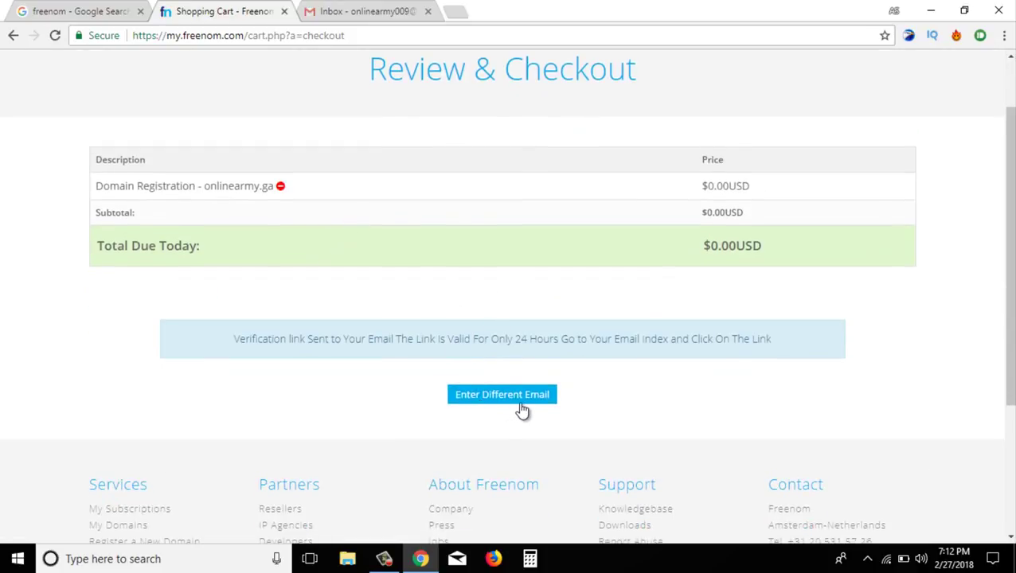
scroll(520, 404, "up", 1)
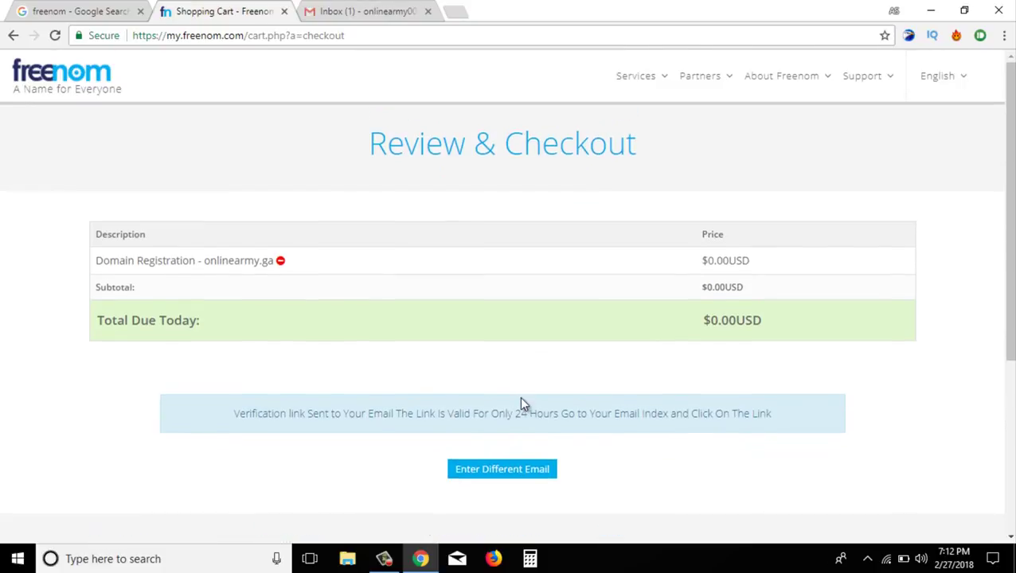
left_click_drag(239, 414, 765, 416)
left_click(766, 416)
left_click(362, 11)
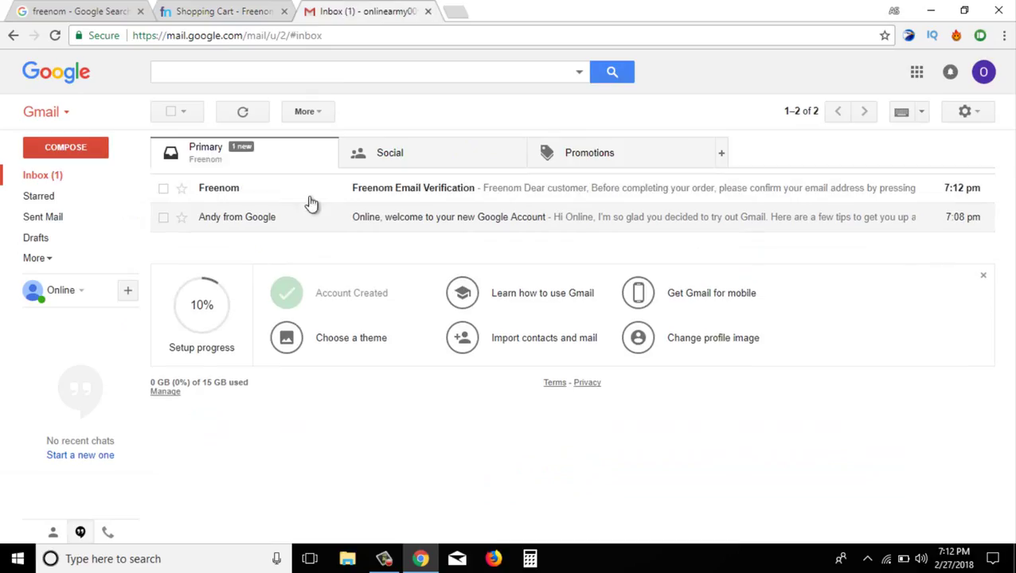
left_click(253, 191)
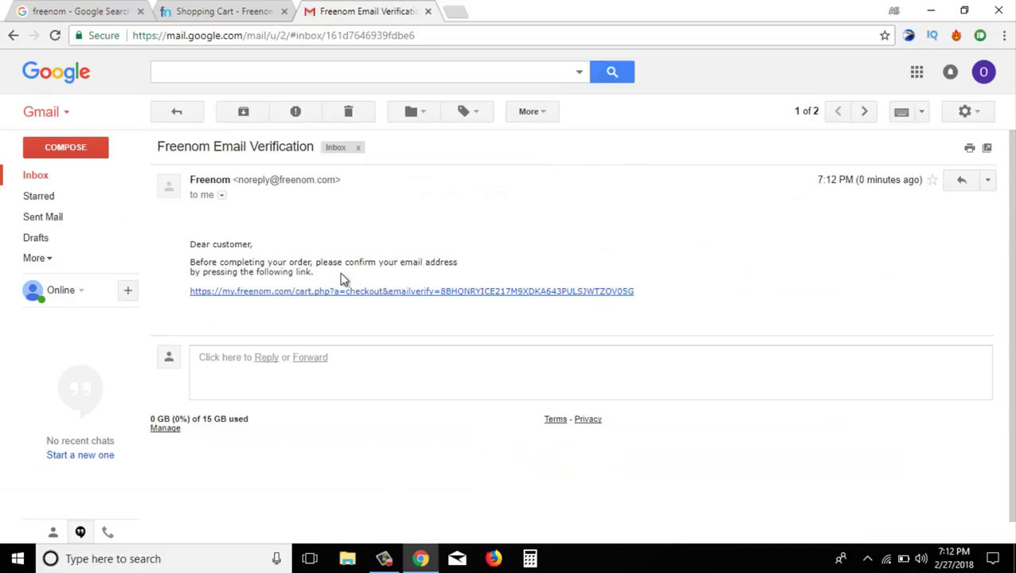
left_click(325, 291)
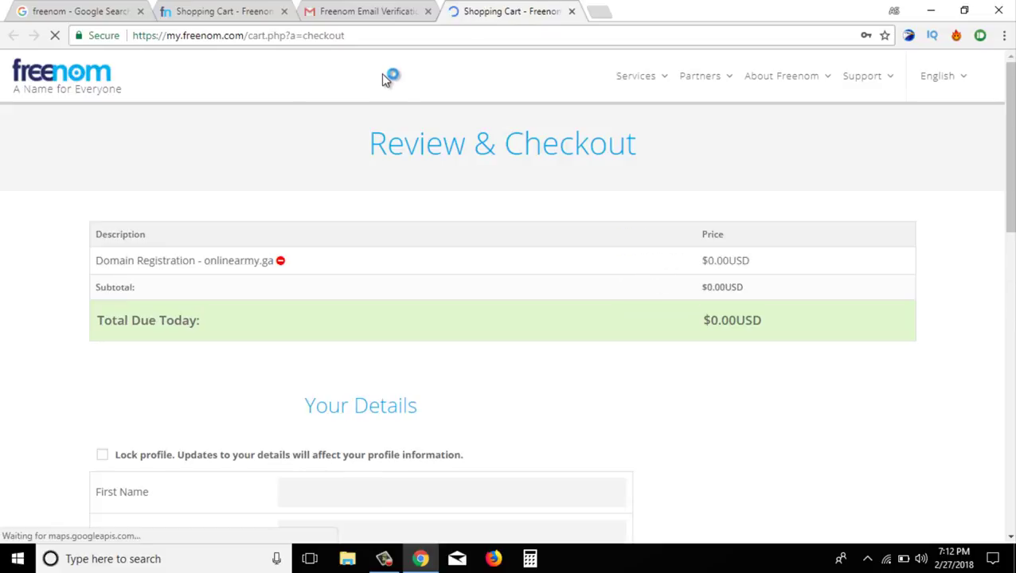
Fill in the order details with the customer's first and last name, company name onlineARMY, postal address and phone number.
scroll(398, 223, "down", 5)
scroll(418, 227, "up", 5)
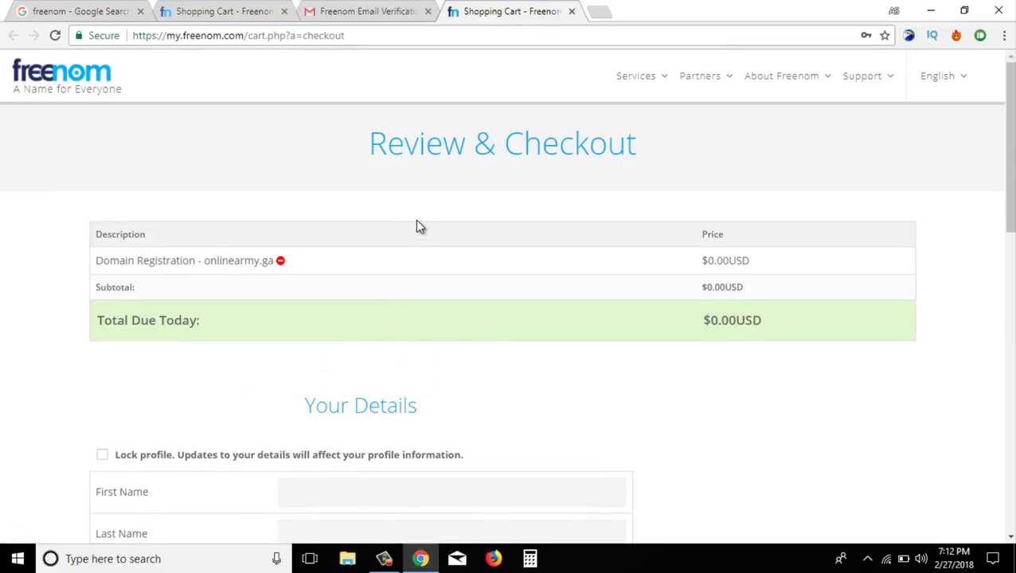
scroll(416, 205, "down", 4)
scroll(199, 174, "down", 1)
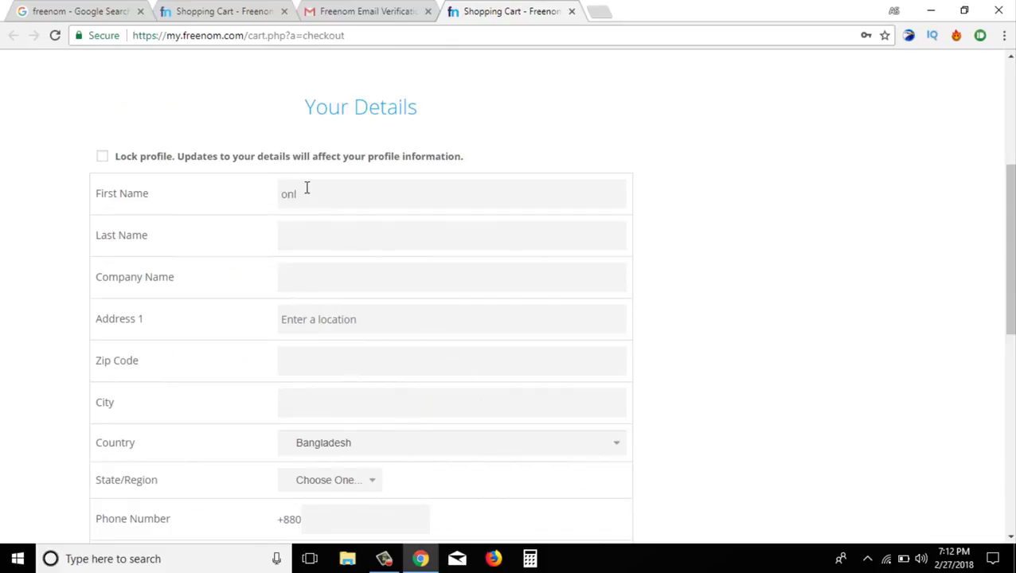
scroll(306, 187, "down", 1)
scroll(370, 310, "down", 4)
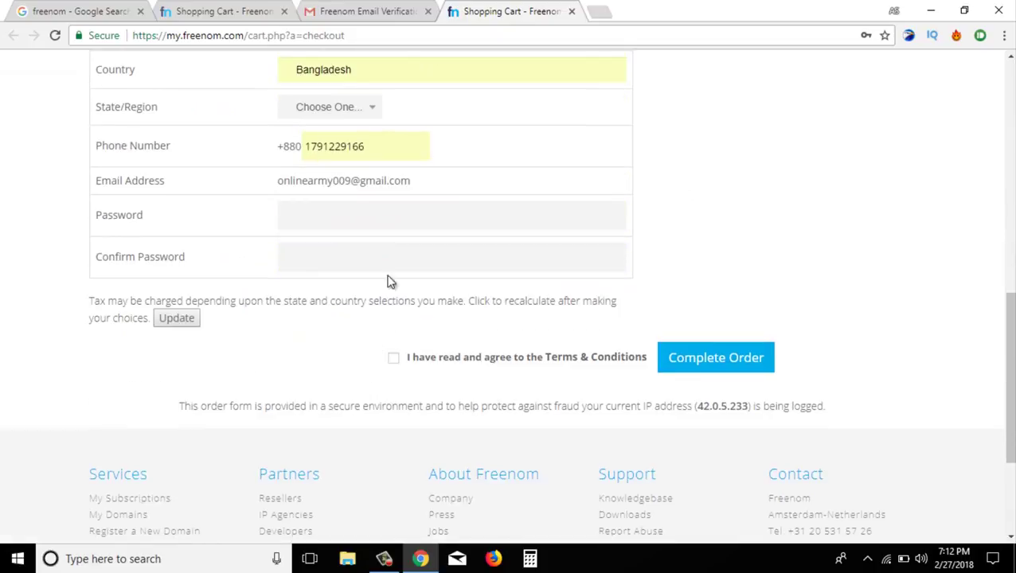
Enter the account password in the Password and Confirm Password fields.
left_click(369, 219)
left_click(369, 219)
left_click(370, 216)
left_click(328, 249)
Set the State/Region to Narayanganj in the customer details and check the rest of the form.
scroll(641, 295, "up", 5)
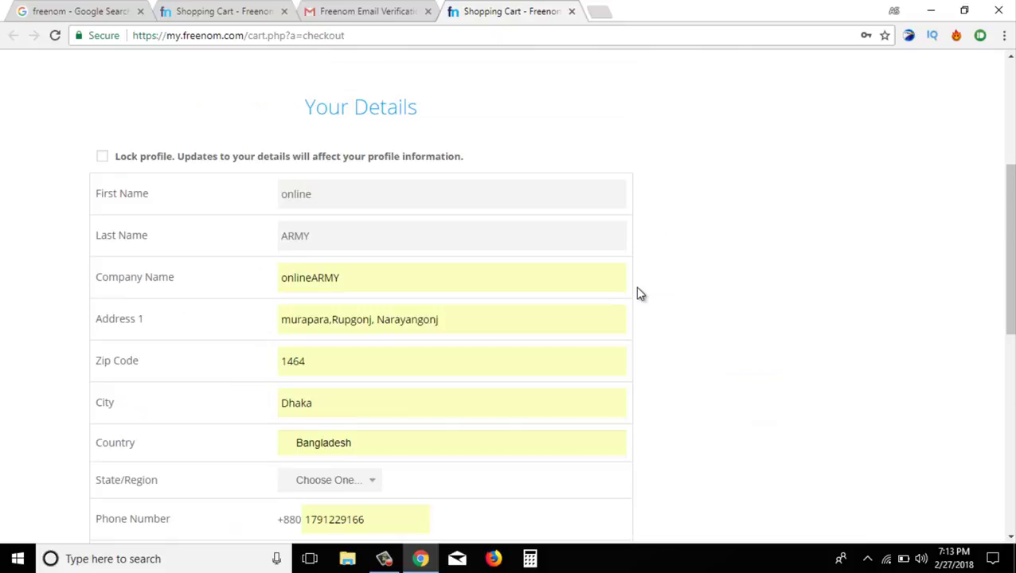
scroll(641, 295, "up", 2)
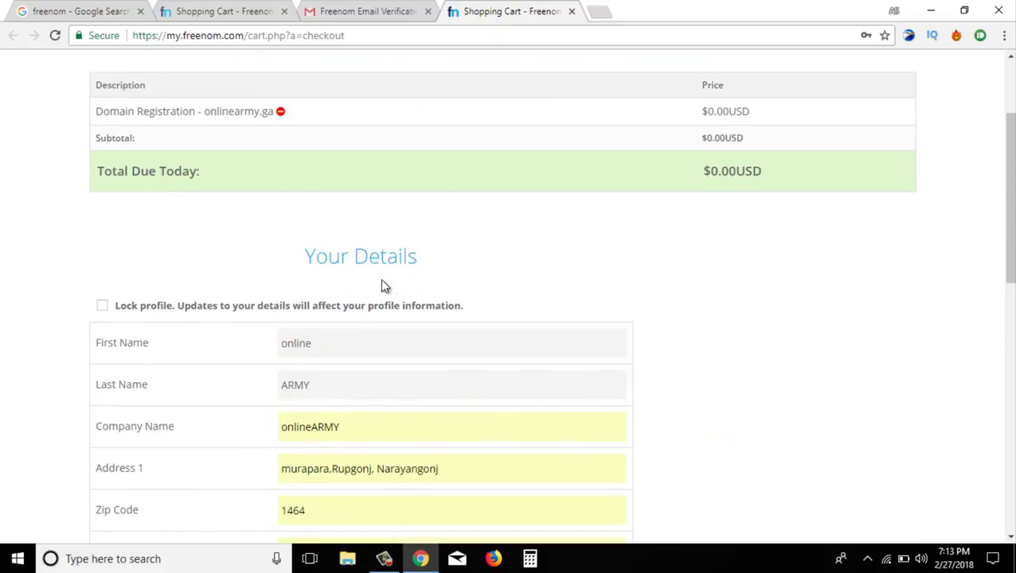
scroll(392, 276, "up", 2)
scroll(404, 252, "down", 5)
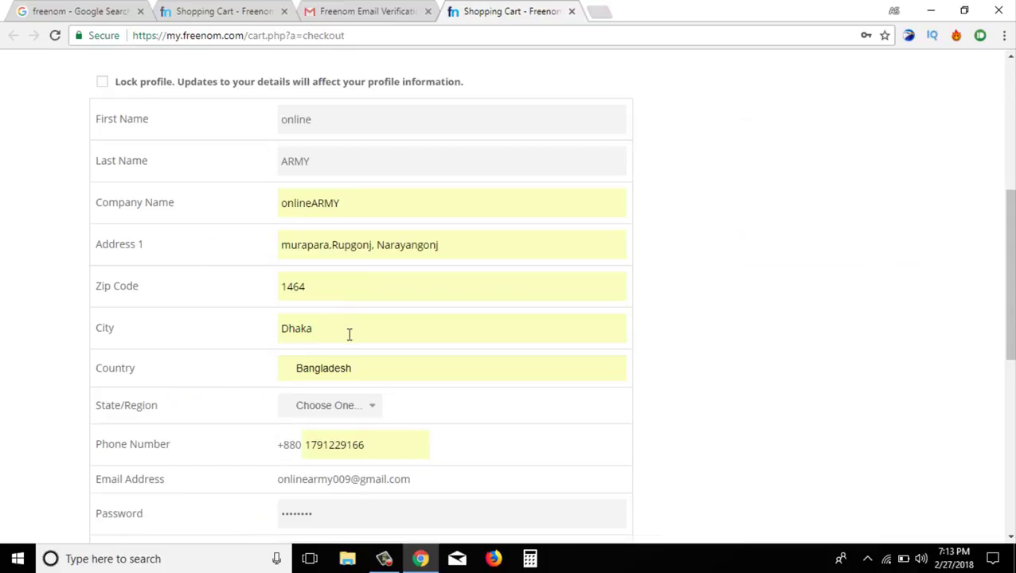
left_click(331, 407)
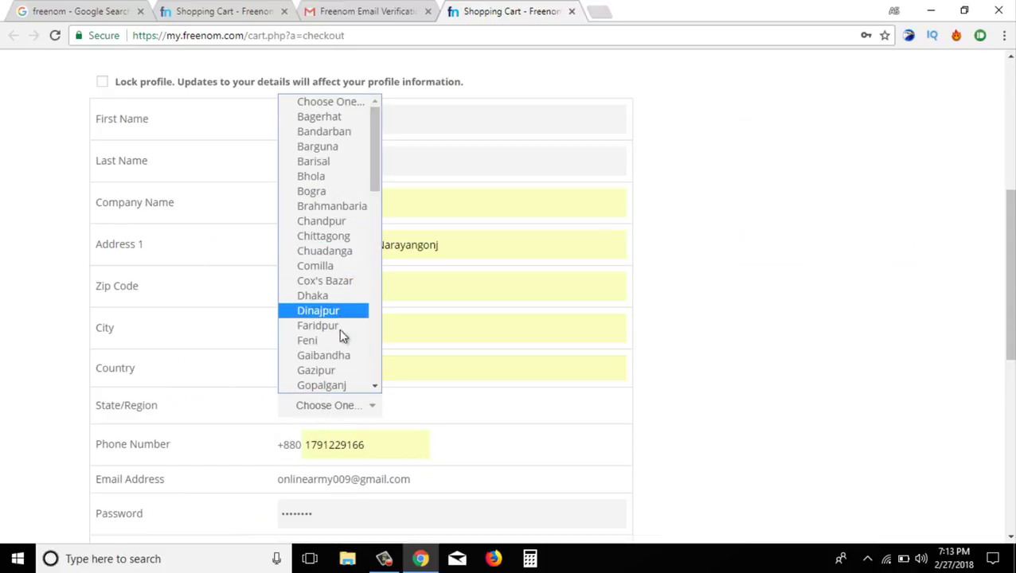
scroll(344, 318, "down", 5)
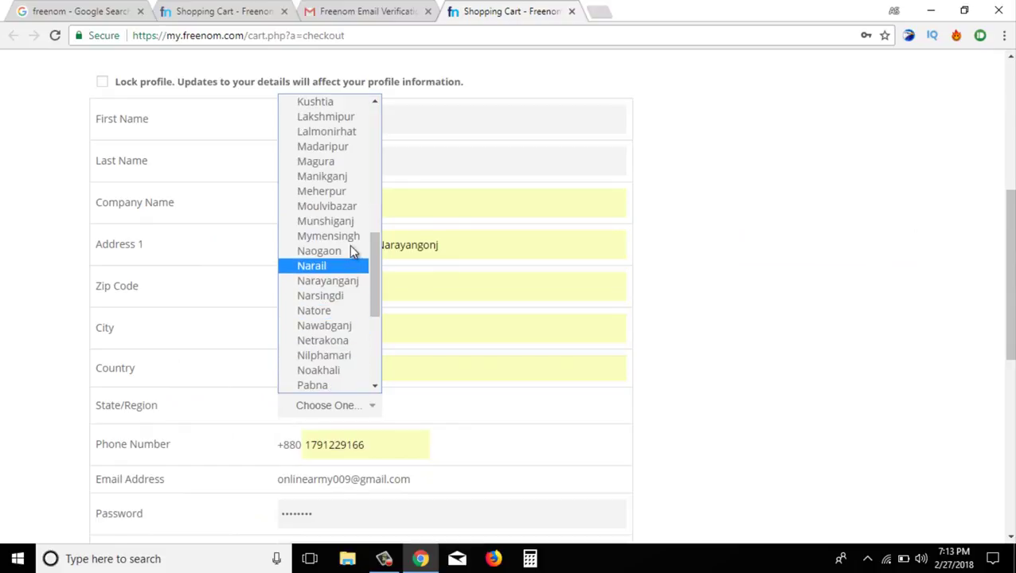
left_click(342, 282)
scroll(367, 345, "down", 7)
scroll(268, 252, "up", 2)
scroll(266, 252, "up", 4)
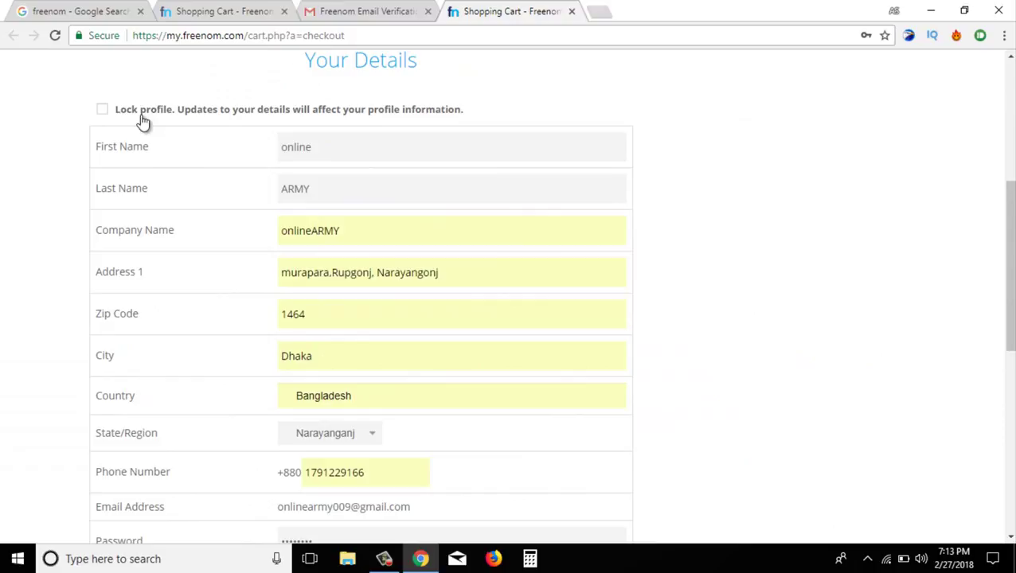
Review the onlinearmy.ga order, agree to the Terms & Conditions and complete the order.
scroll(495, 182, "up", 4)
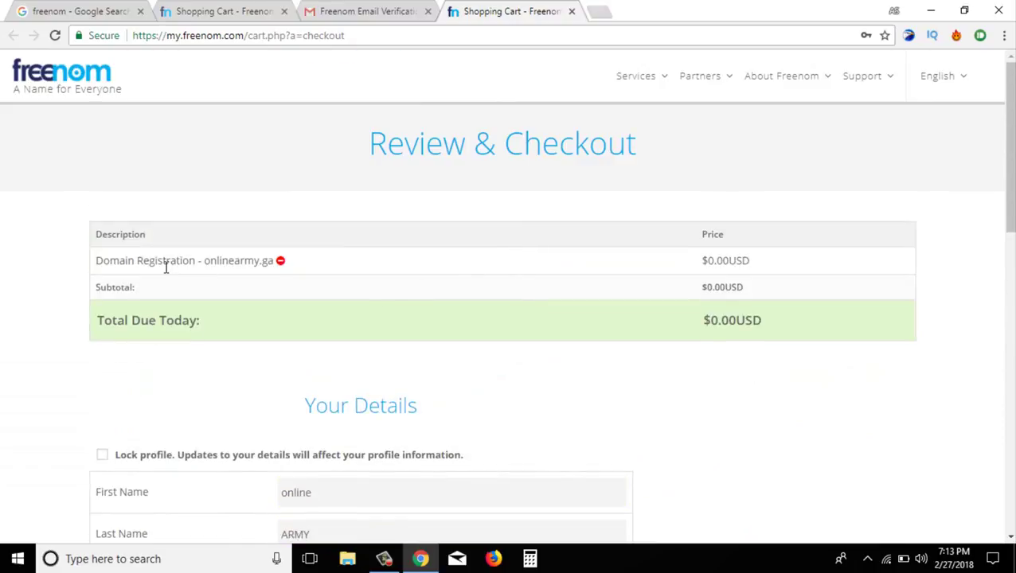
scroll(644, 411, "down", 8)
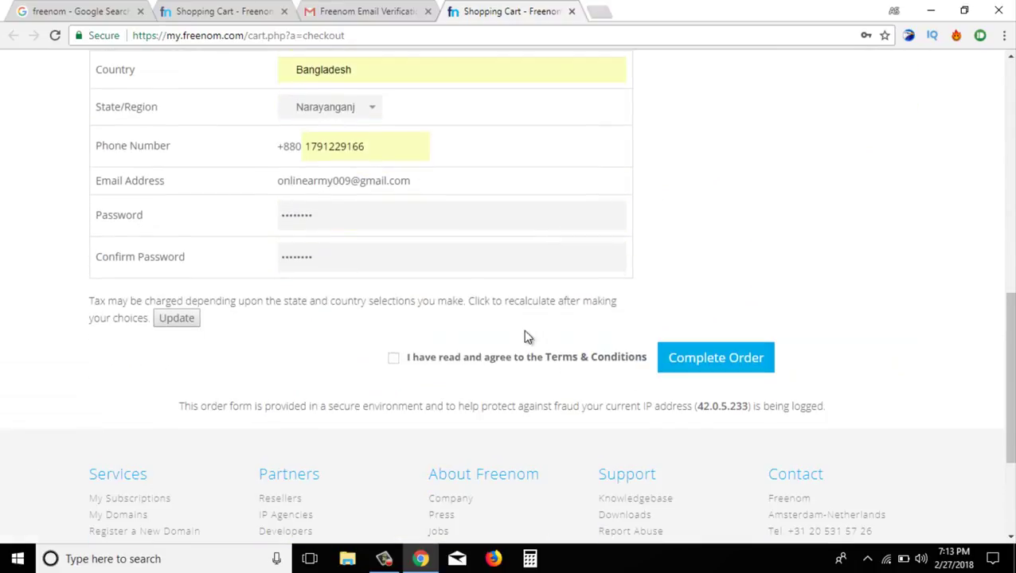
left_click(360, 6)
left_click(540, 7)
left_click(394, 357)
left_click(732, 365)
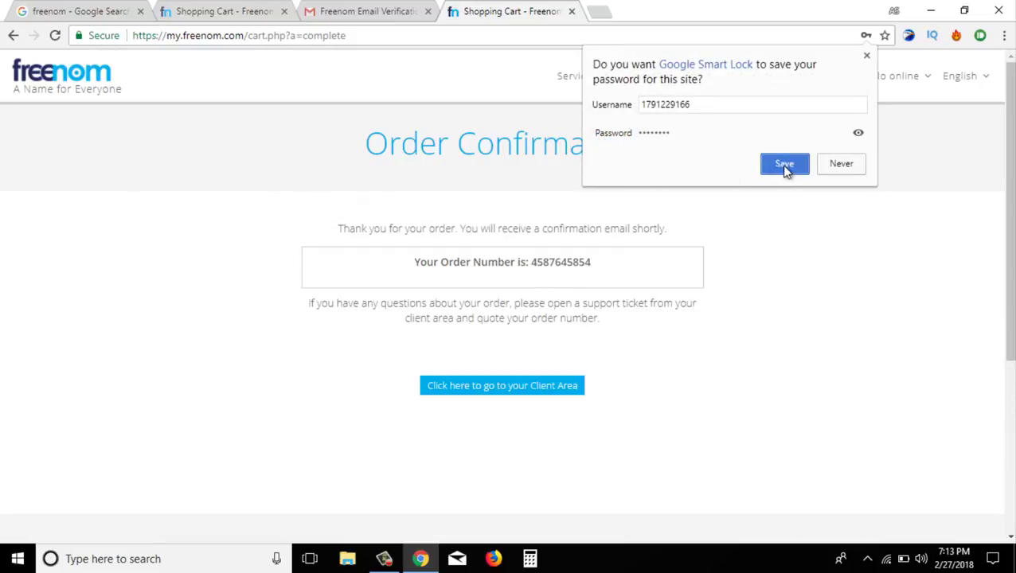
Save the account login in the browser and go to the client area from the order confirmation.
left_click(784, 165)
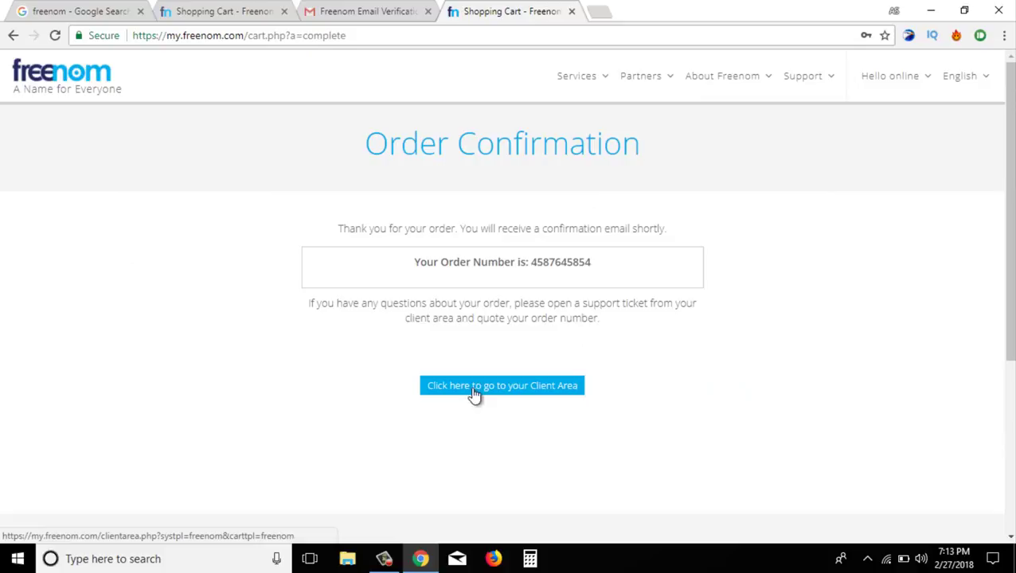
left_click(514, 396)
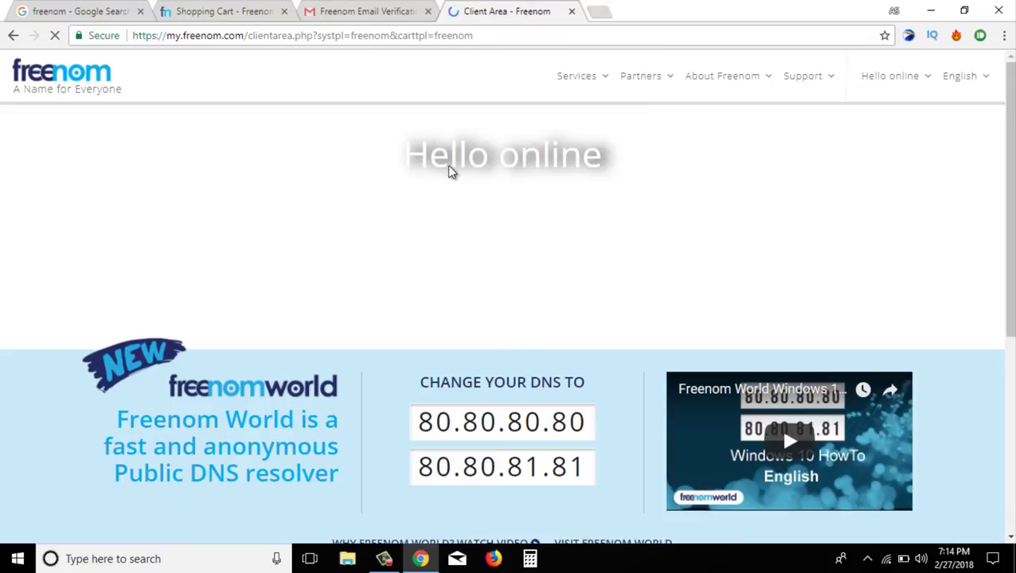
left_click(370, 10)
left_click(459, 10)
scroll(605, 256, "down", 5)
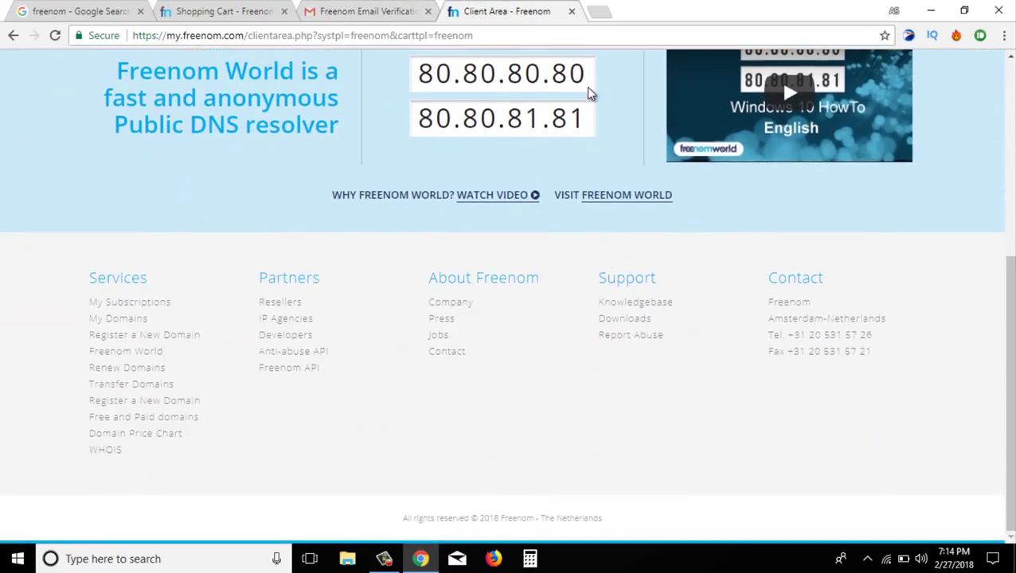
left_click(368, 9)
left_click(502, 11)
scroll(583, 255, "up", 5)
Open the My Domains list of registered domains.
left_click(601, 121)
left_click(593, 156)
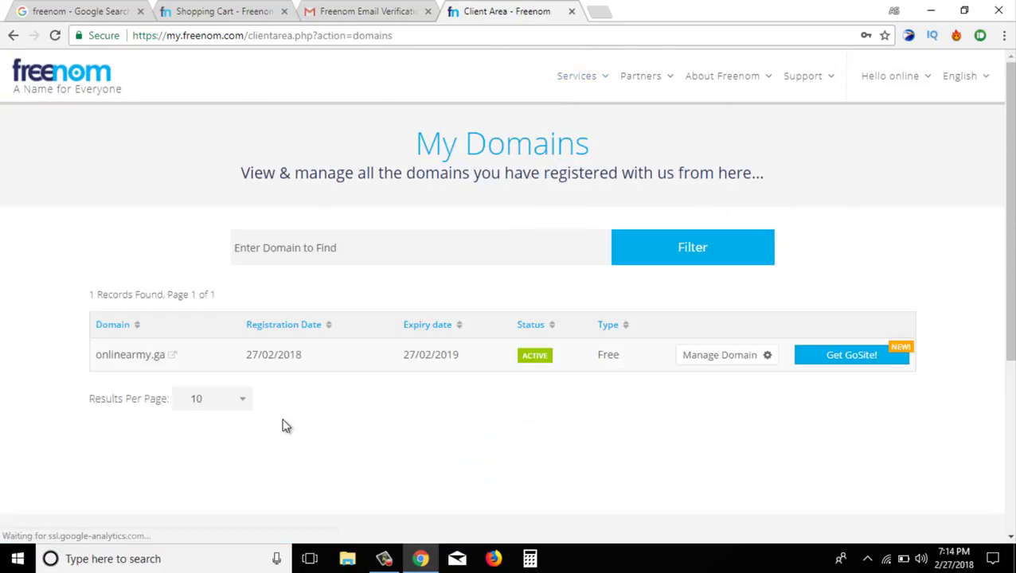
mouse_move(588, 80)
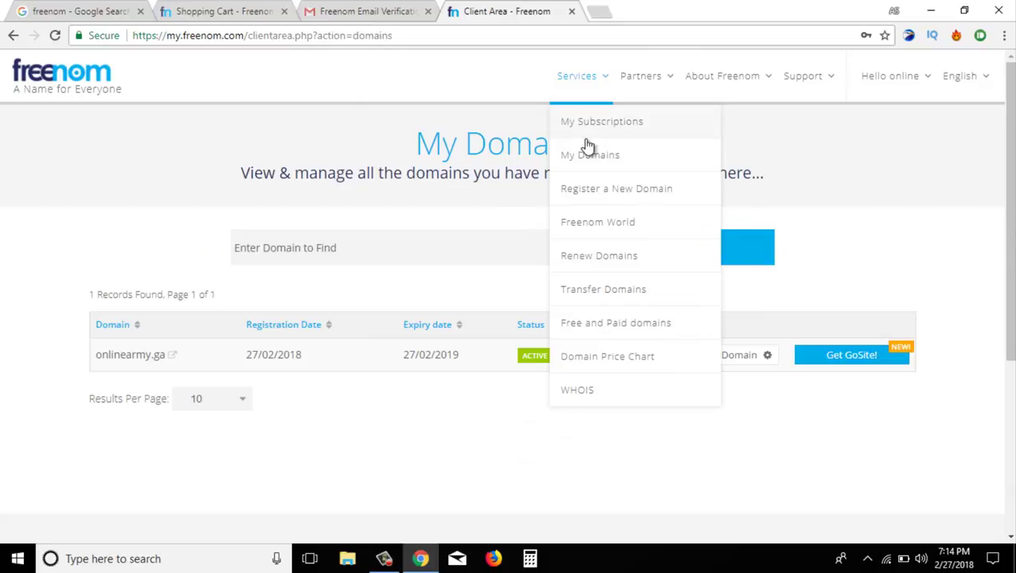
left_click(587, 157)
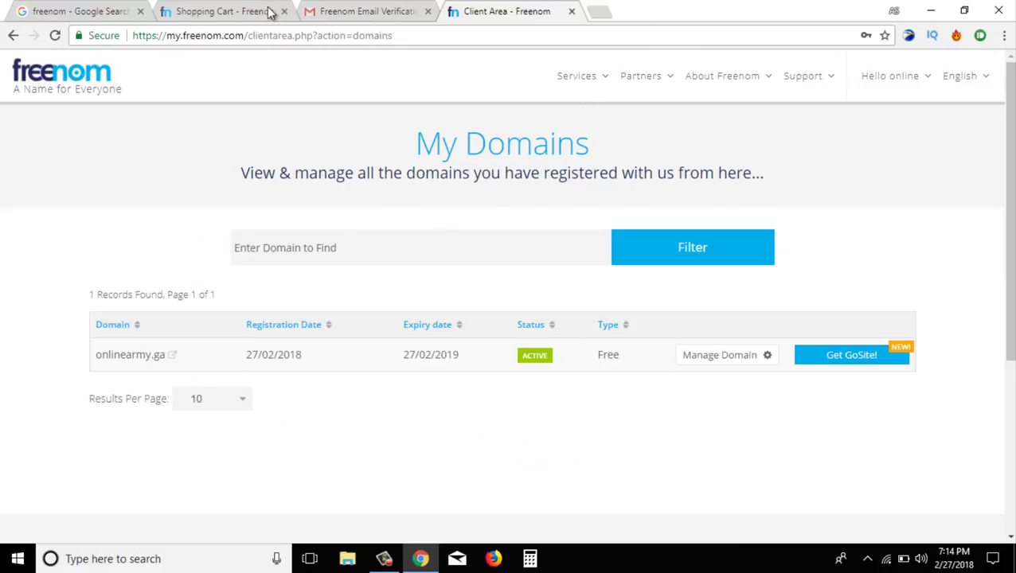
Load infinityfree.net in place of the Google search results and open its client area login page.
left_click(132, 9)
left_click(269, 36)
left_click(249, 84)
left_click_drag(249, 84, 125, 76)
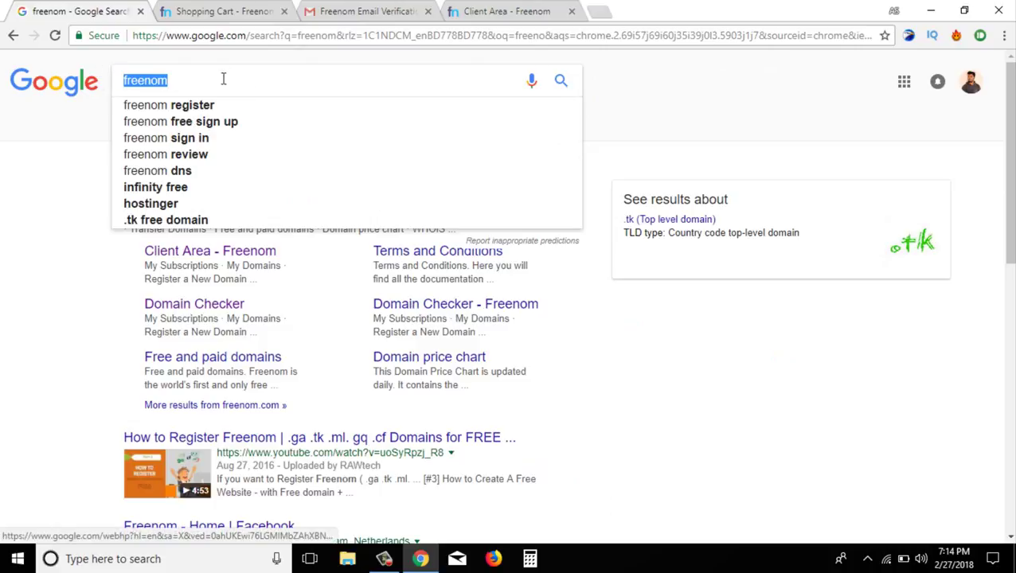
left_click(245, 36)
type("in")
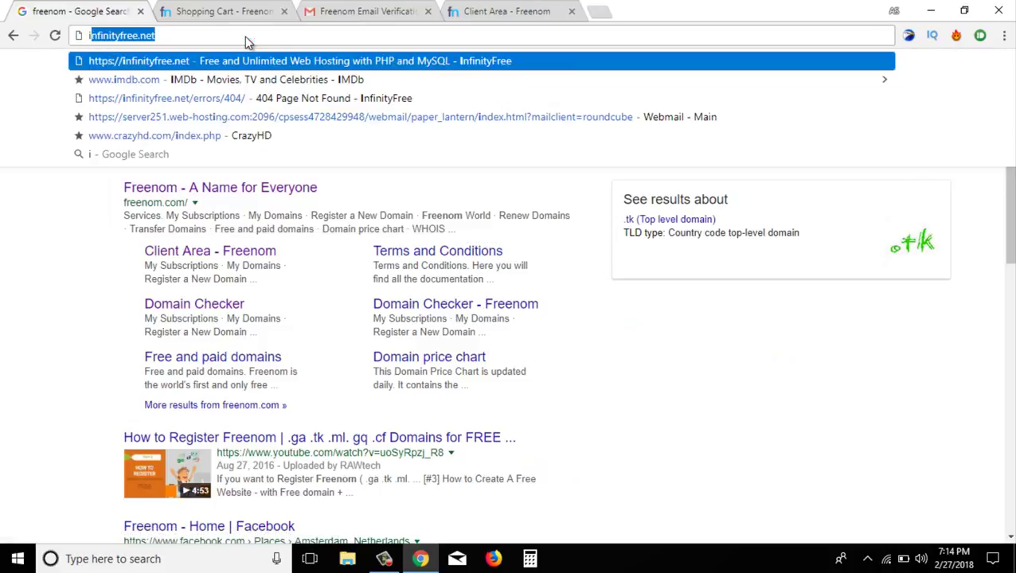
type("finityfree.net")
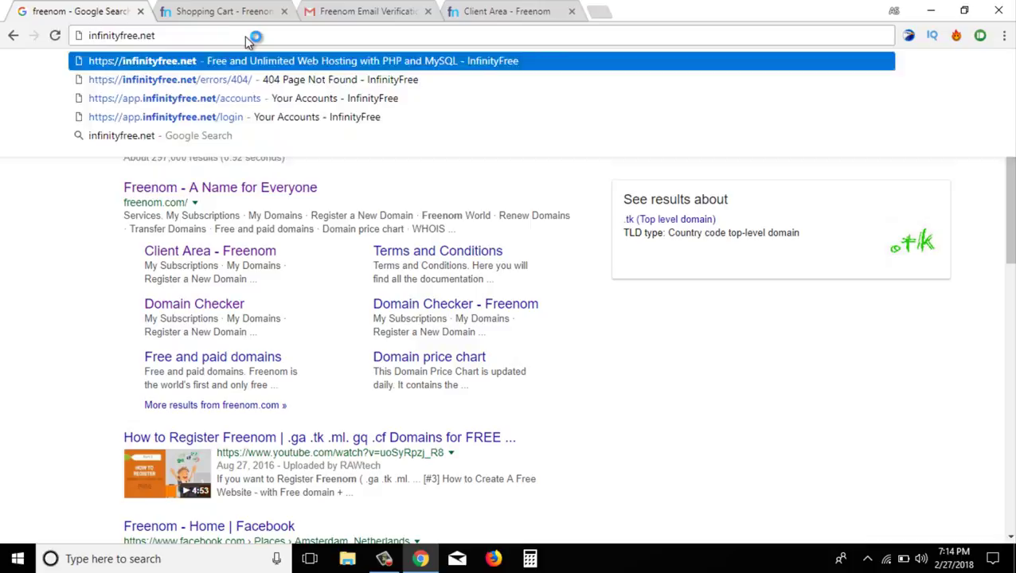
key("Return")
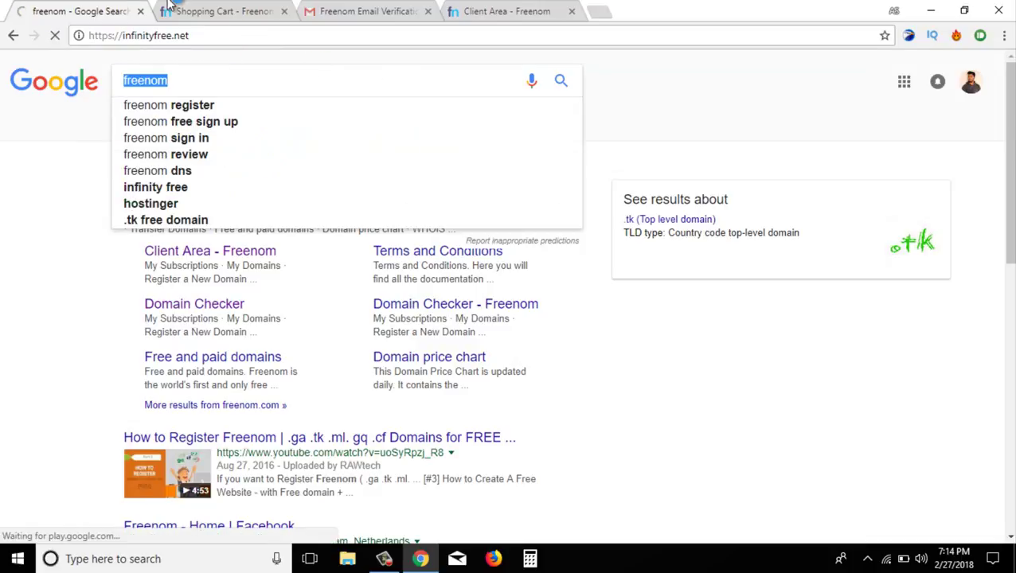
left_click(329, 9)
left_click(79, 12)
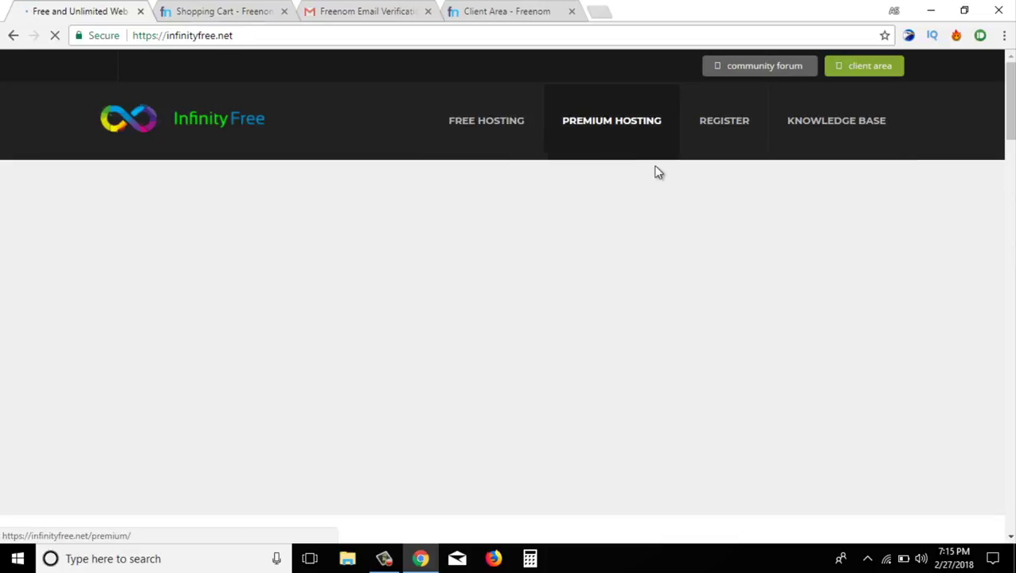
left_click(867, 75)
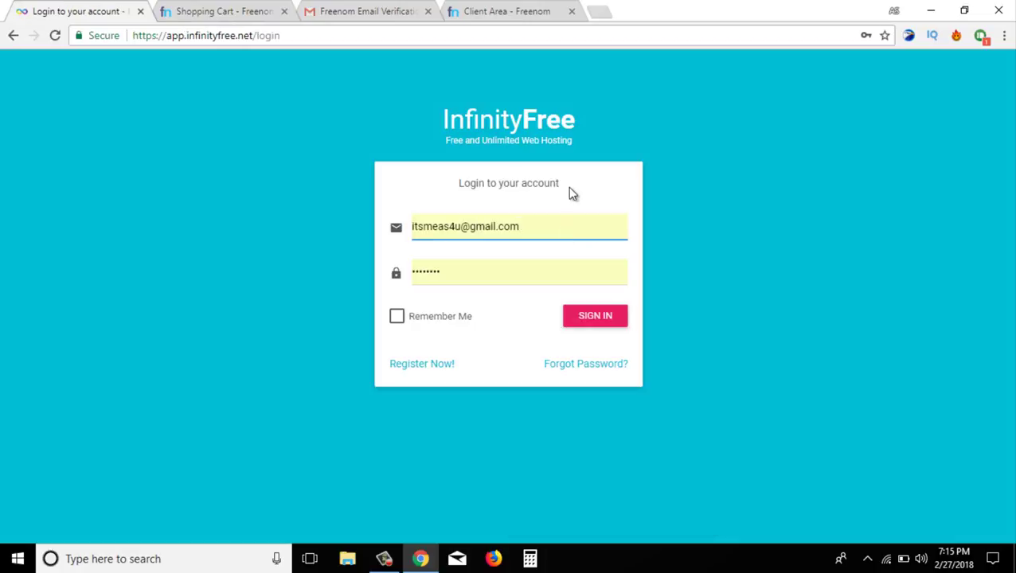
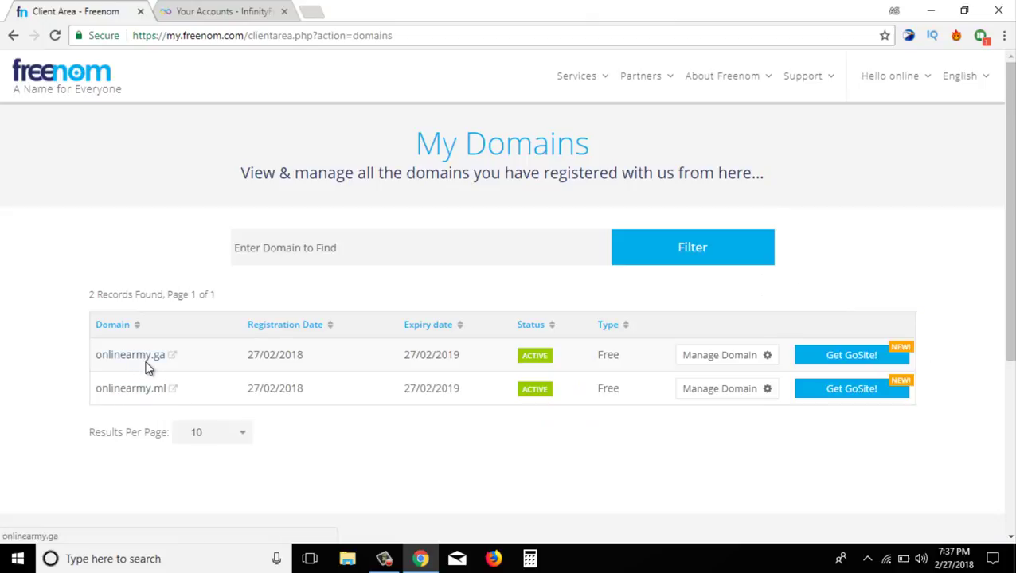
Open the nameserver settings of onlinearmy.ml on Freenom and select the use of custom nameservers.
left_click(164, 8)
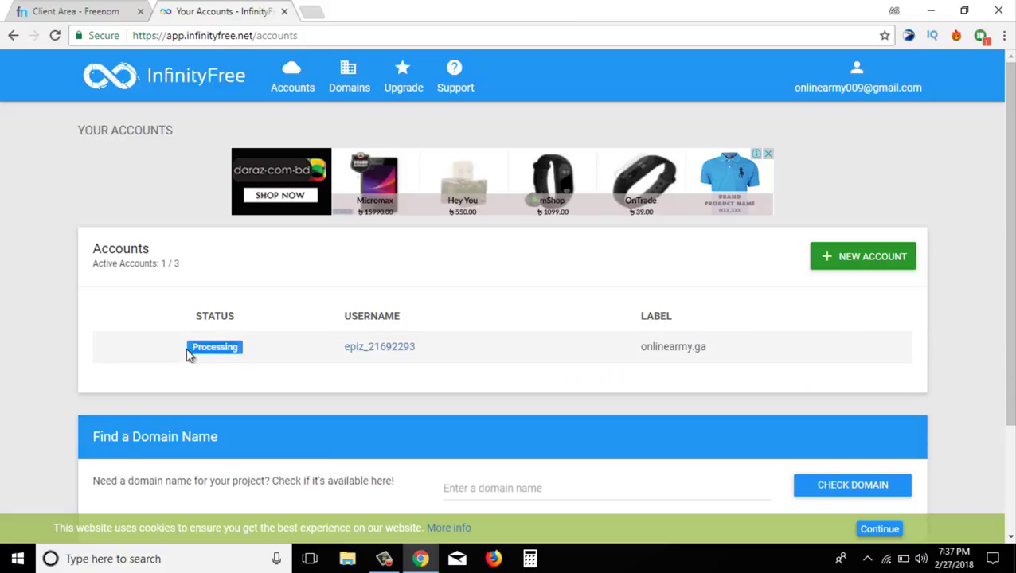
left_click(68, 10)
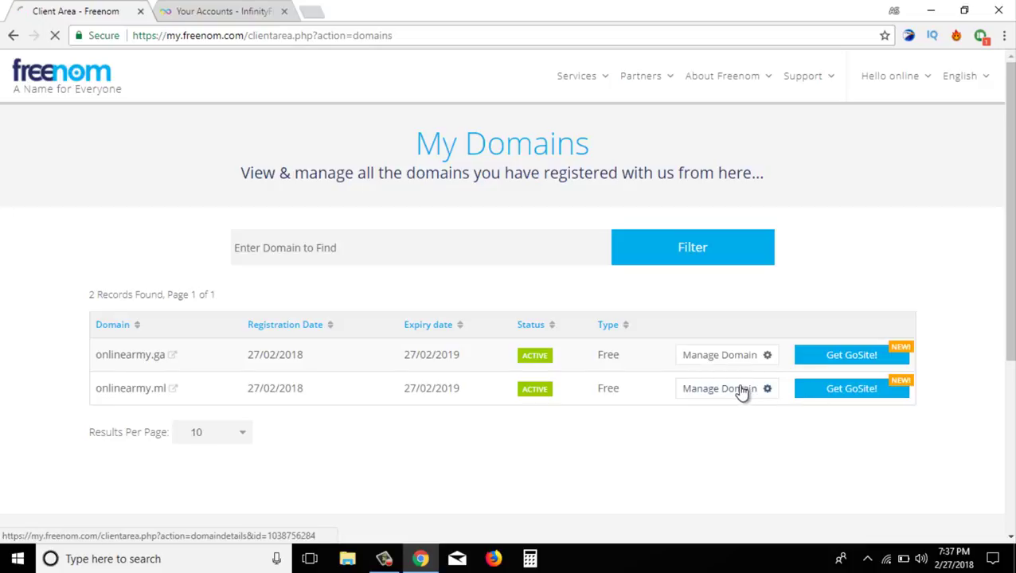
left_click(741, 392)
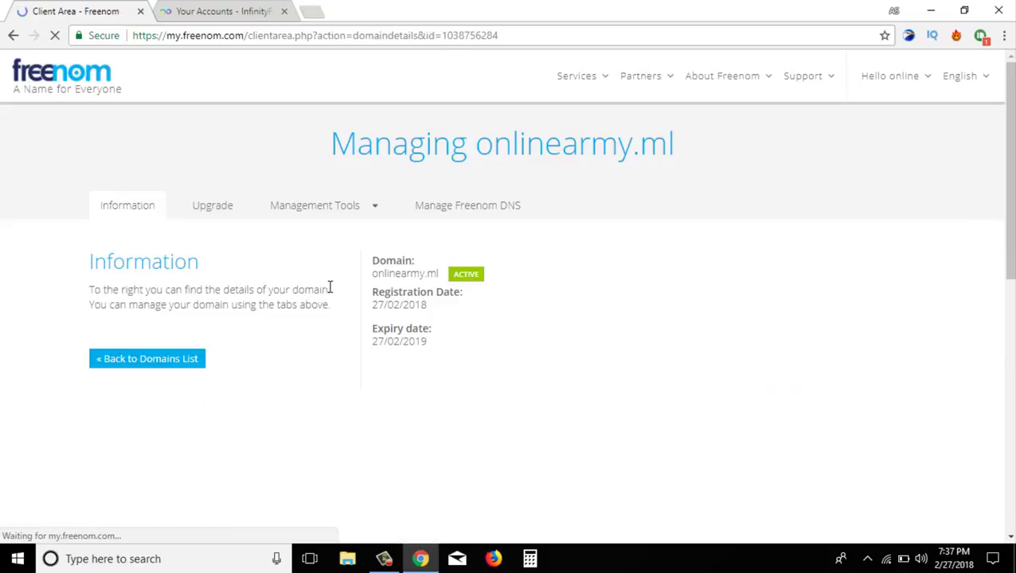
left_click(326, 212)
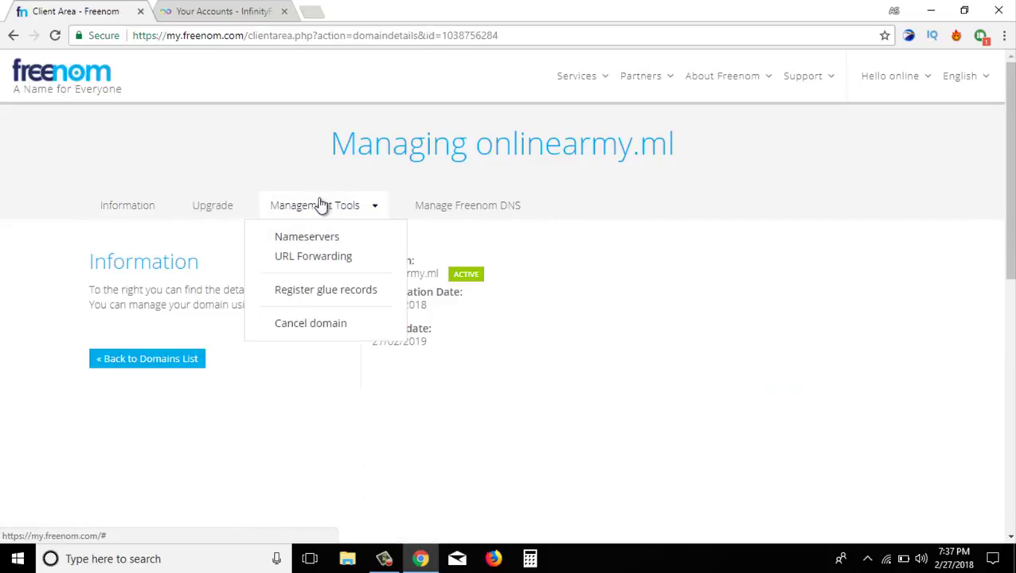
left_click(309, 239)
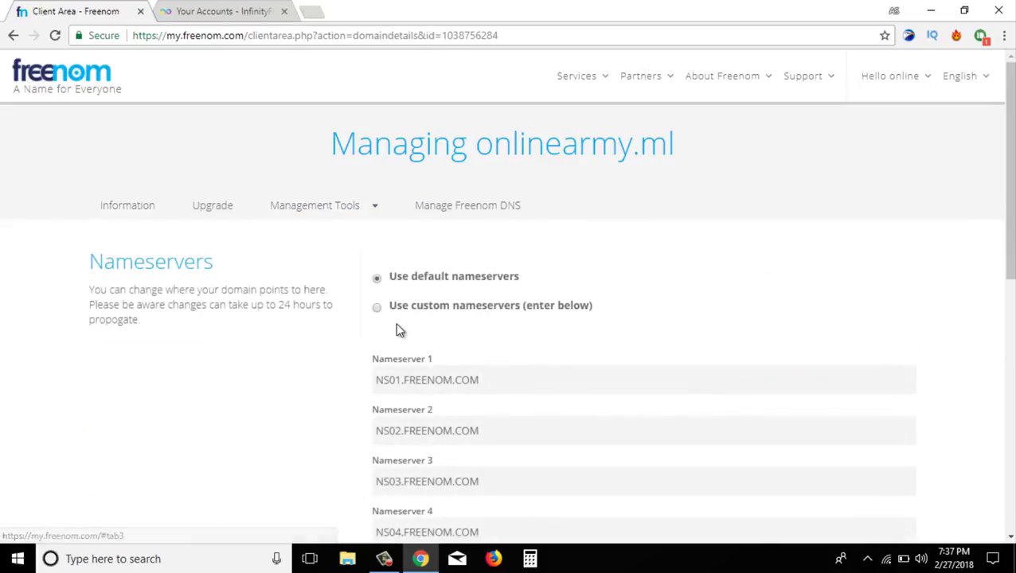
scroll(367, 302, "down", 2)
scroll(396, 323, "up", 2)
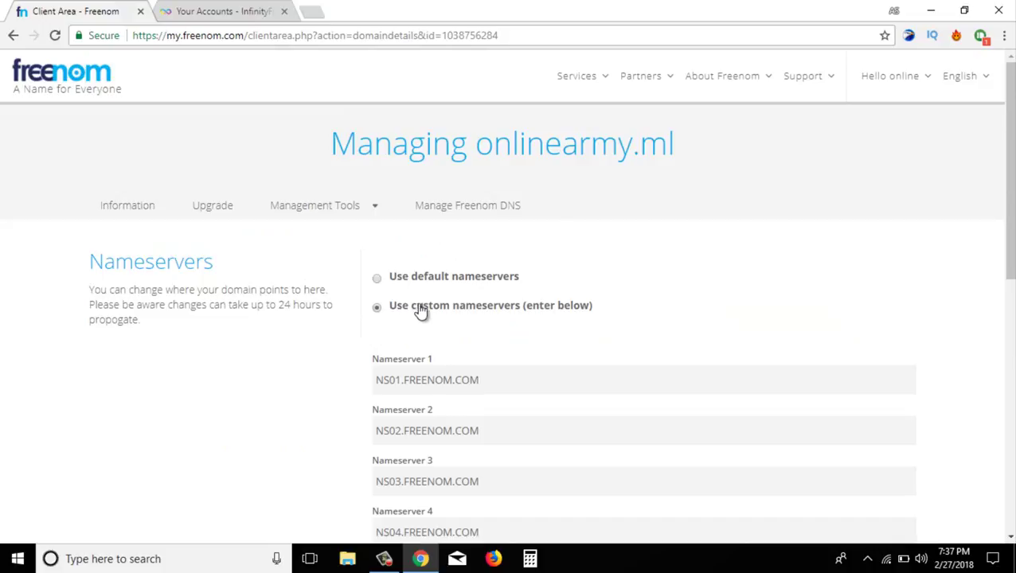
scroll(529, 353, "down", 3)
scroll(441, 282, "up", 1)
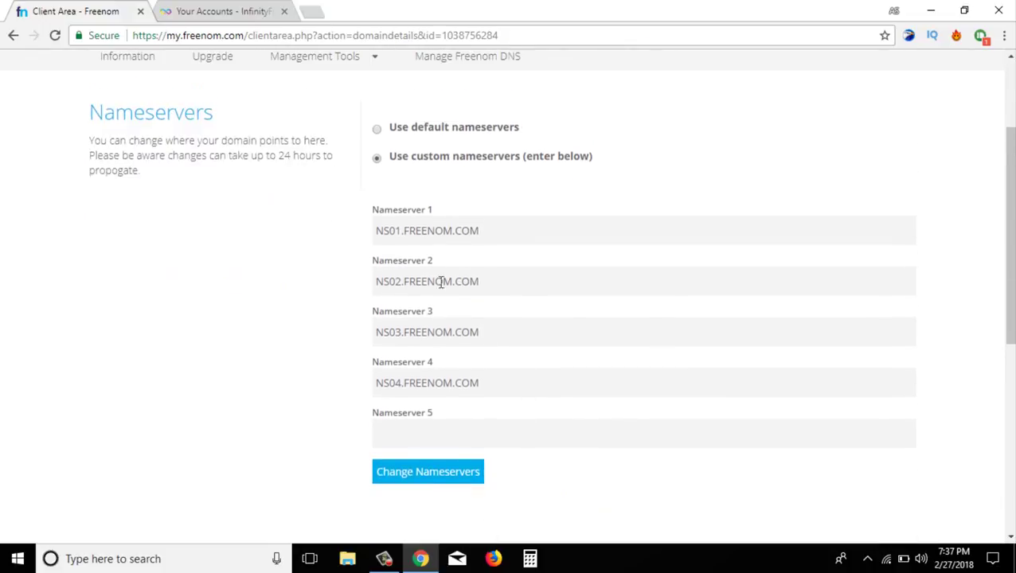
Start a new account on InfinityFree and copy the nameserver ns1.byet.org given for using your own domain.
left_click(220, 11)
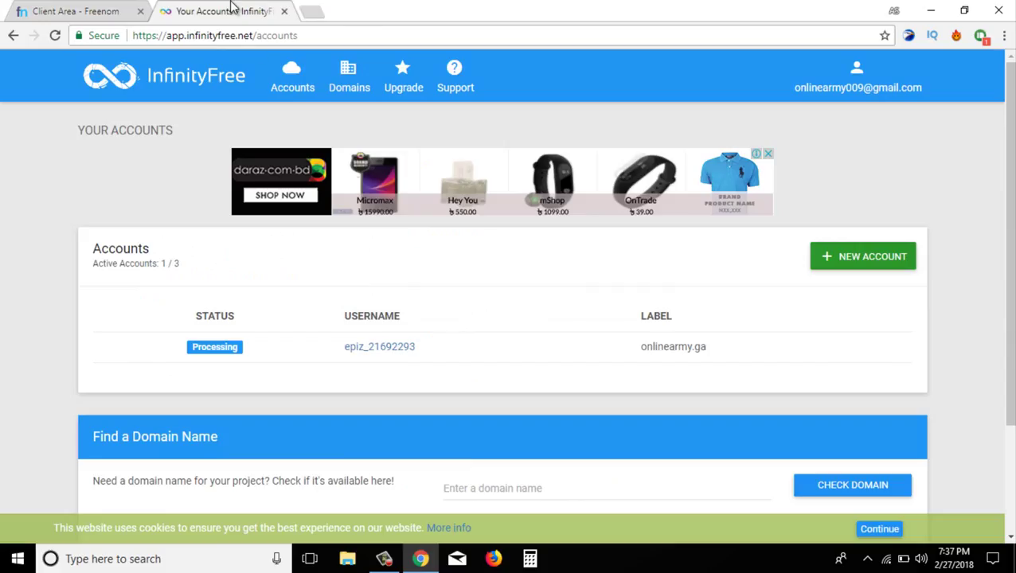
left_click(892, 260)
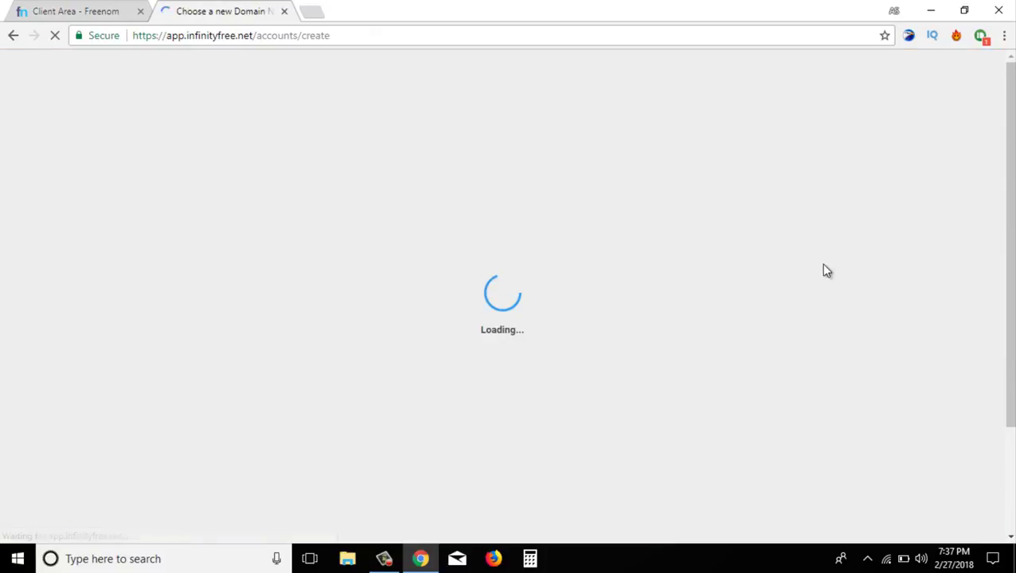
scroll(474, 347, "down", 2)
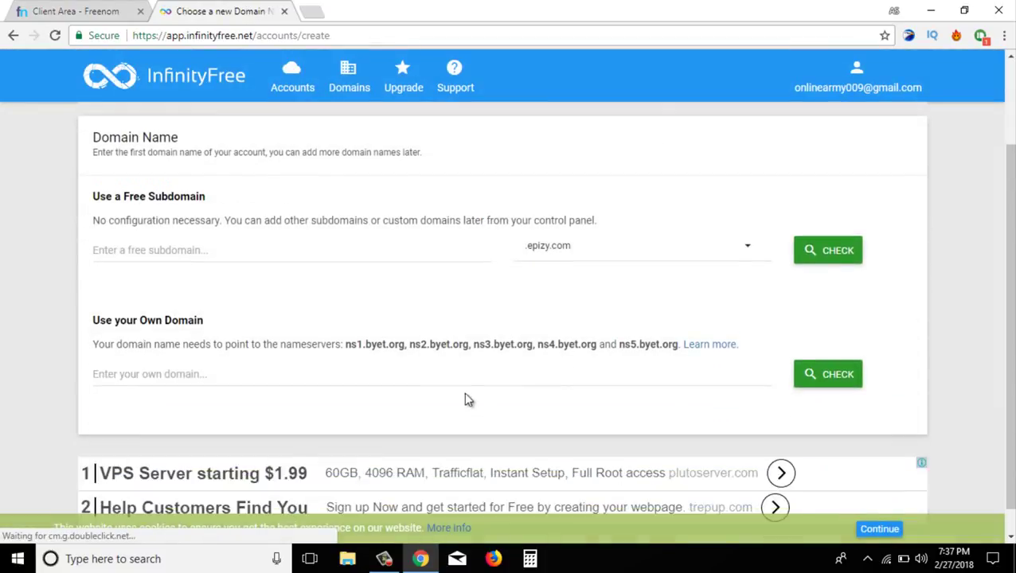
left_click_drag(350, 316, 394, 312)
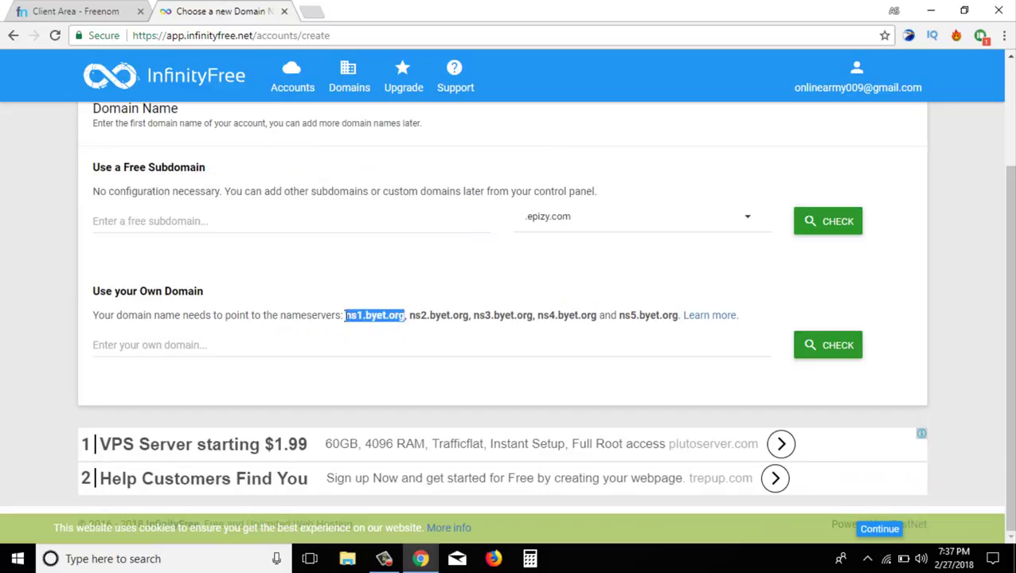
right_click(375, 327)
left_click(405, 336)
Return to the Freenom nameserver settings and replace Nameserver 1 with ns1.byet.org.
left_click(75, 11)
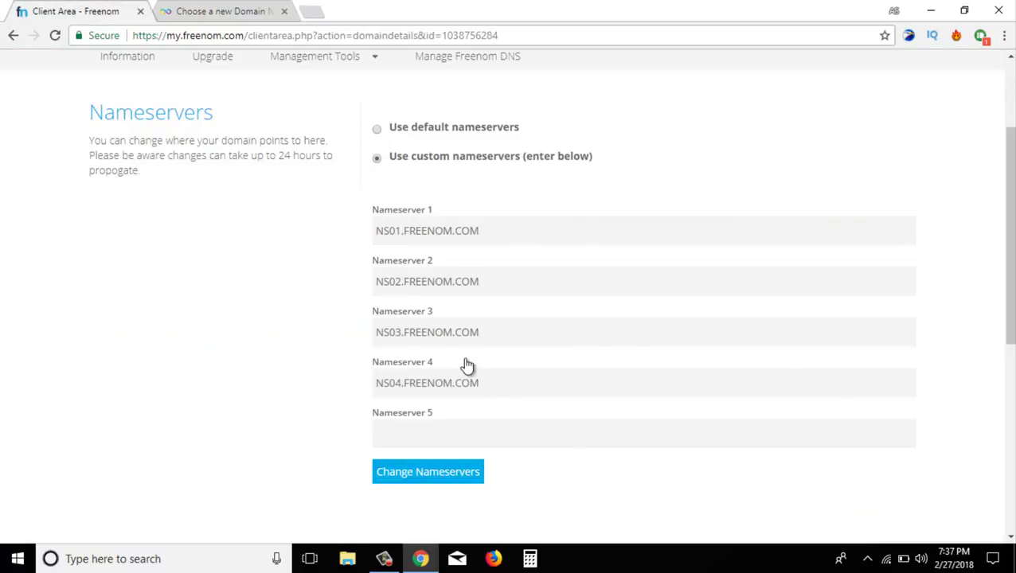
left_click_drag(478, 230, 280, 243)
right_click(457, 226)
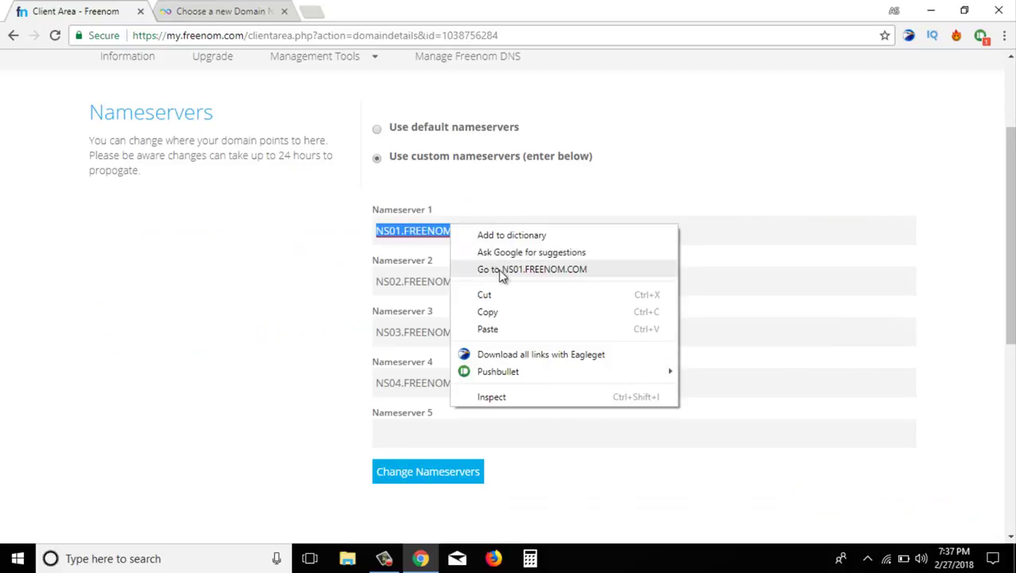
left_click(494, 330)
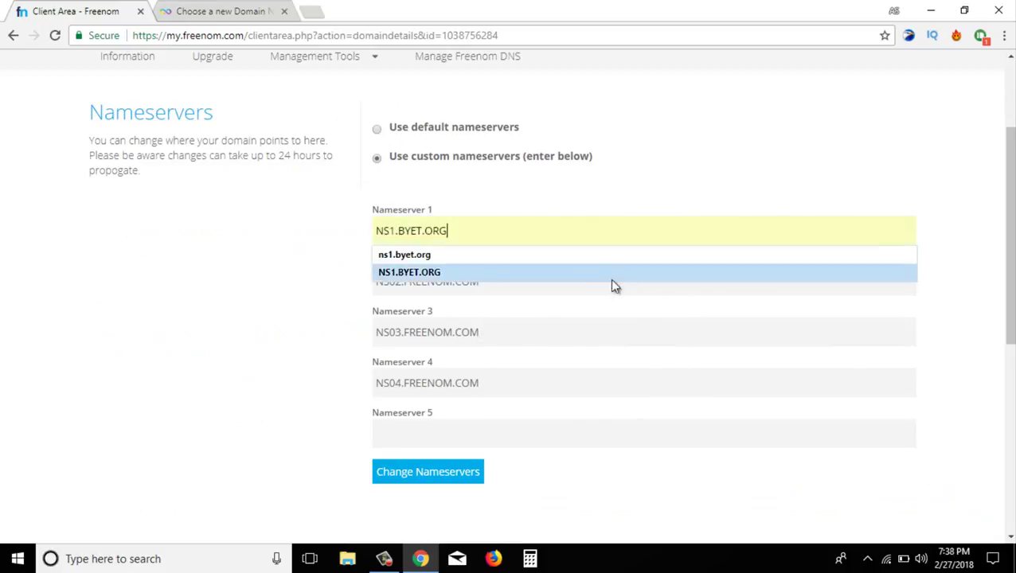
left_click(583, 318)
Replace Nameserver 2 with ns2.byet.org.
left_click_drag(500, 277, 356, 279)
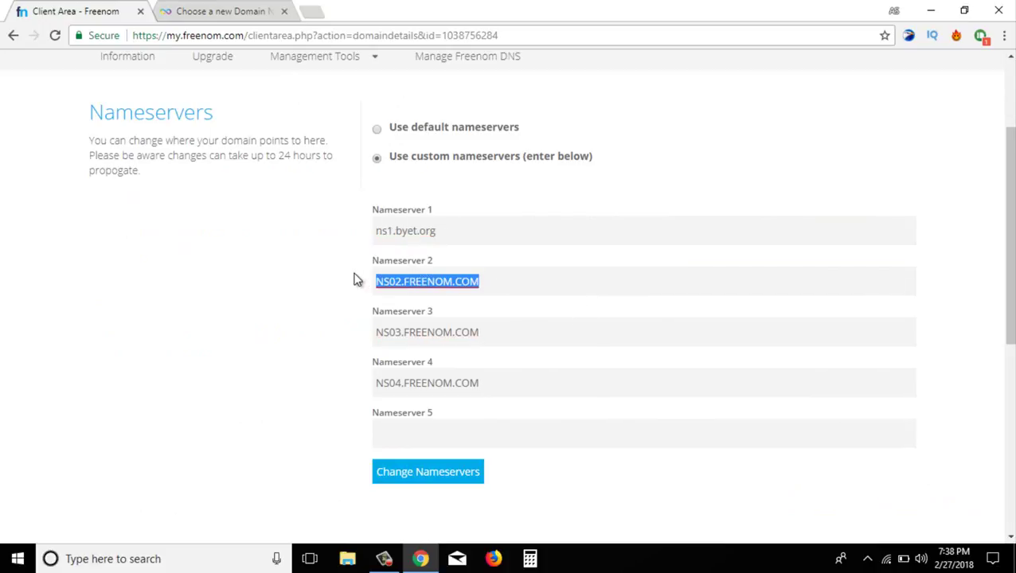
right_click(454, 281)
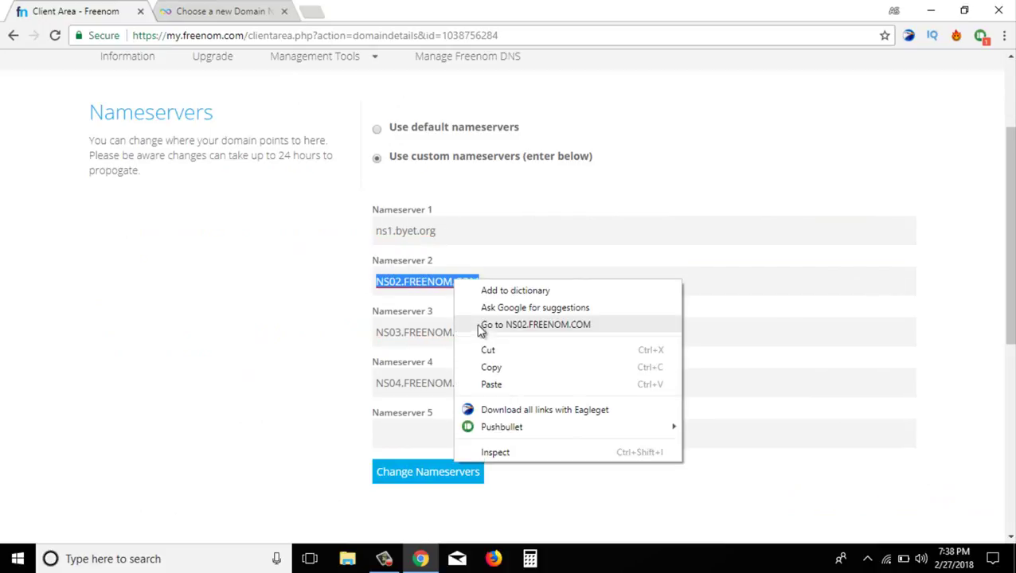
left_click(491, 385)
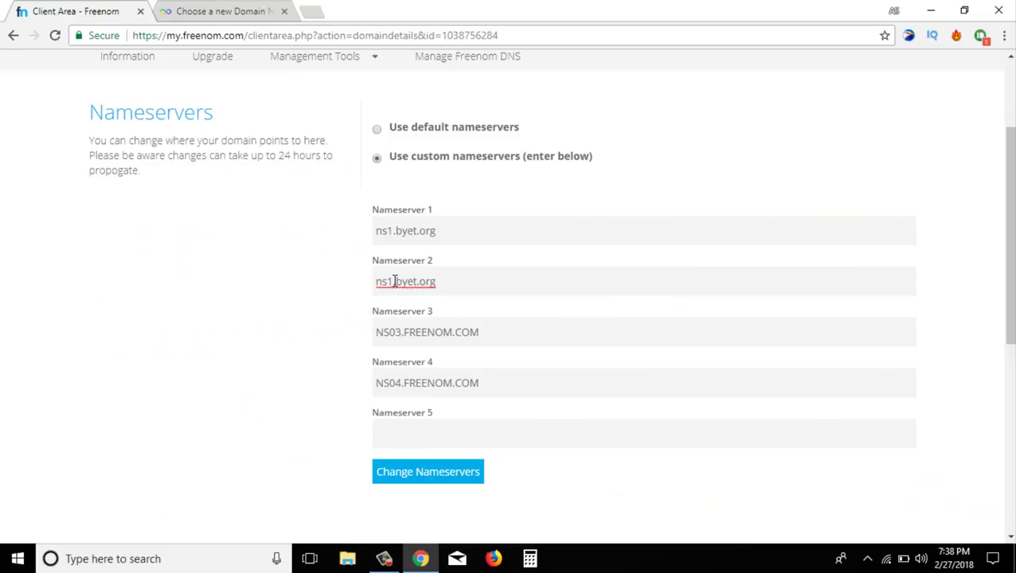
key("BackSpace")
type("2")
Replace Nameserver 3 with ns3.byet.org.
left_click_drag(497, 330, 312, 329)
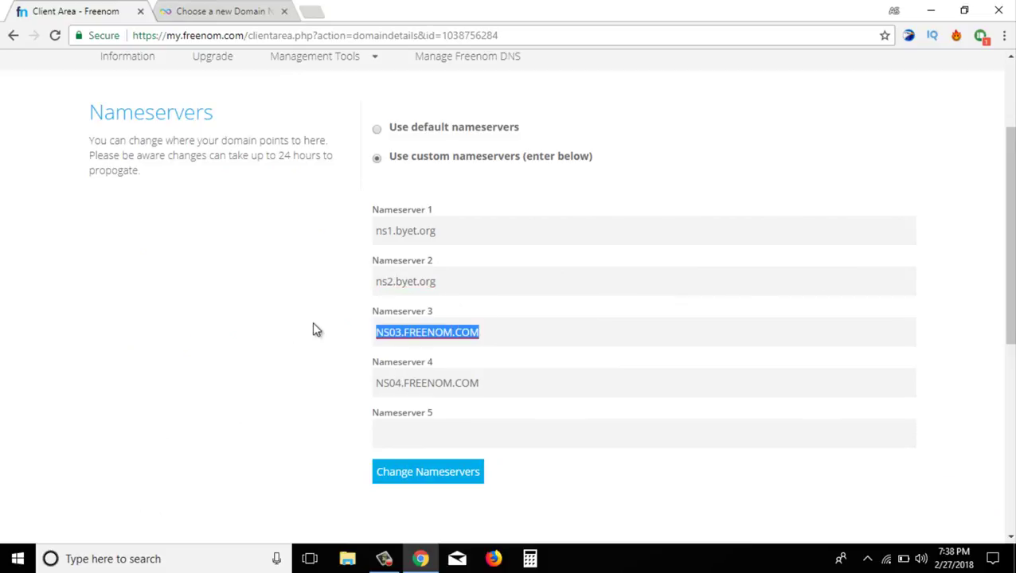
right_click(398, 332)
left_click(427, 438)
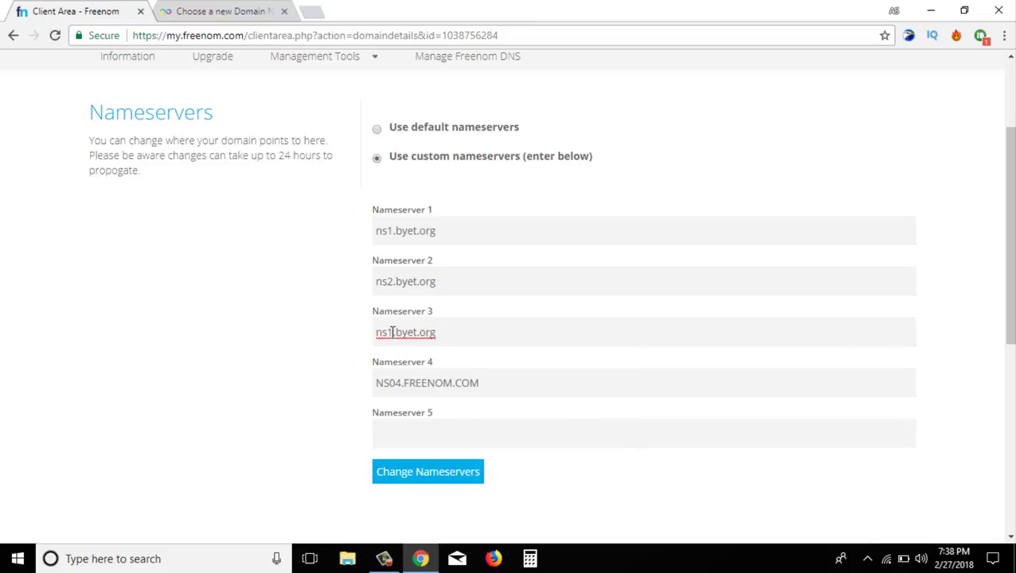
key("BackSpace")
type("3")
Replace Nameserver 4 with ns4.byet.org and fill in Nameserver 5 with ns5.byet.org.
double_click(413, 384)
key("ctrl+v")
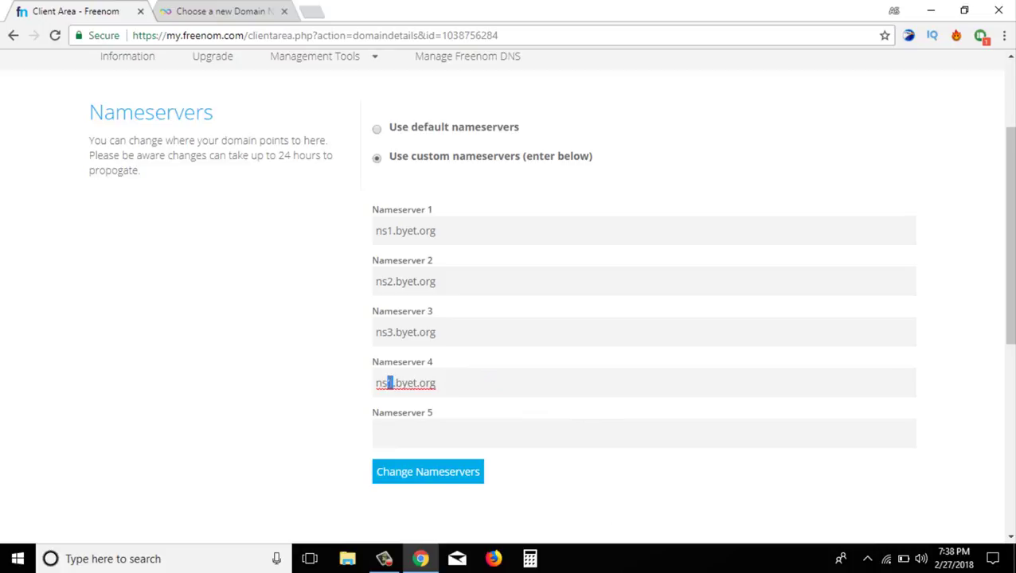
left_click(427, 433)
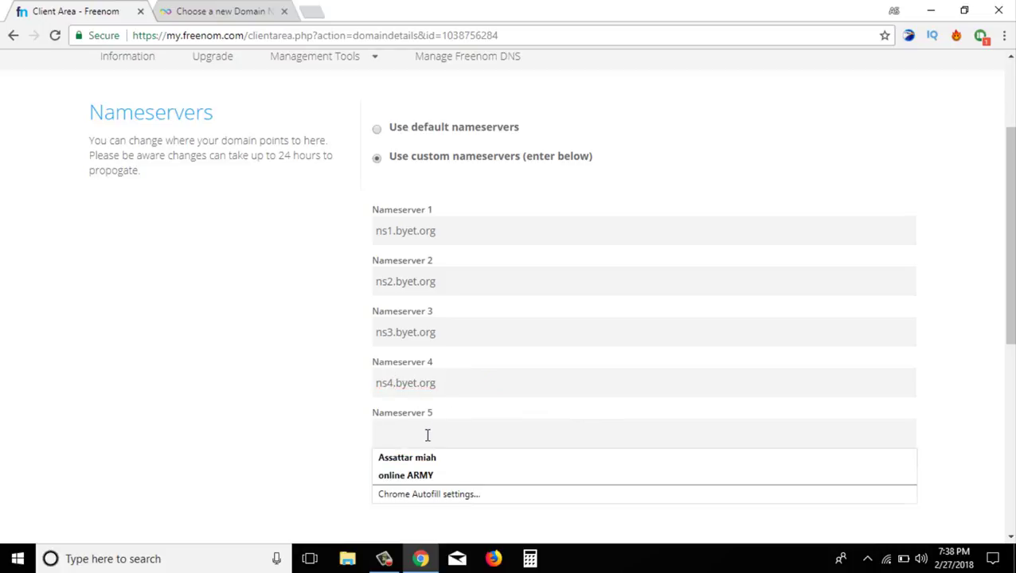
key("ctrl+v")
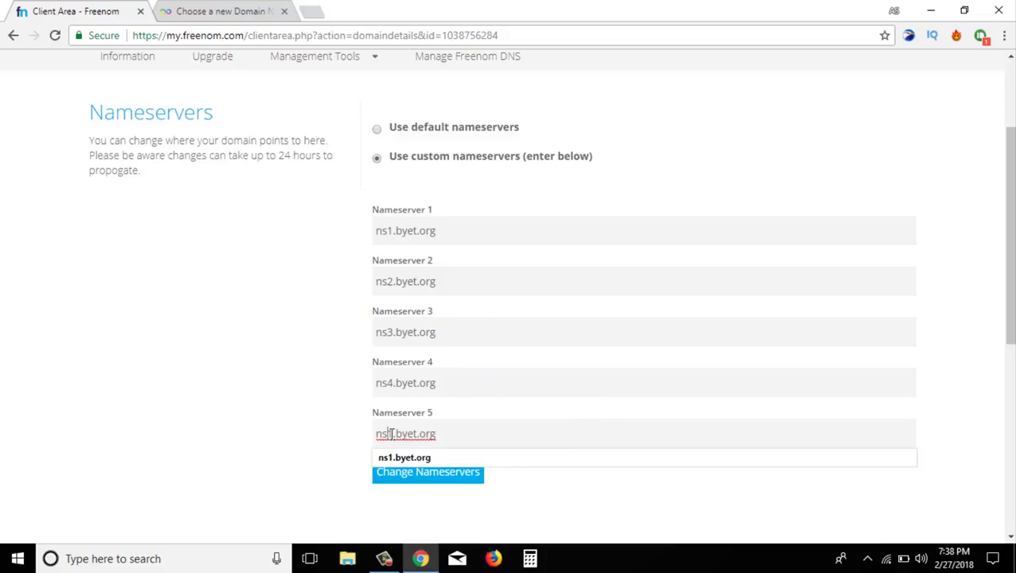
left_click(396, 433)
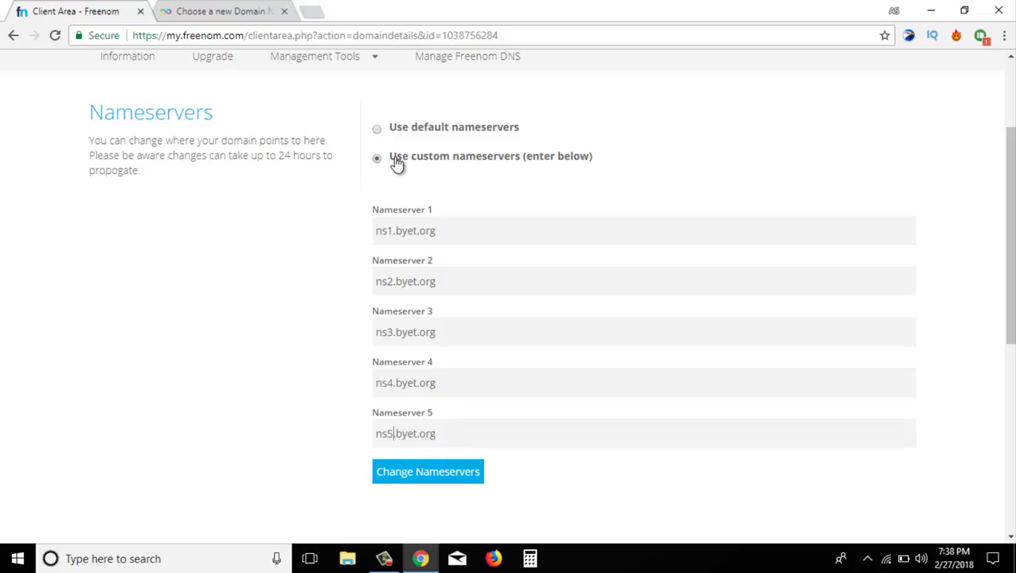
Save the custom nameservers for onlinearmy.ml.
left_click(422, 475)
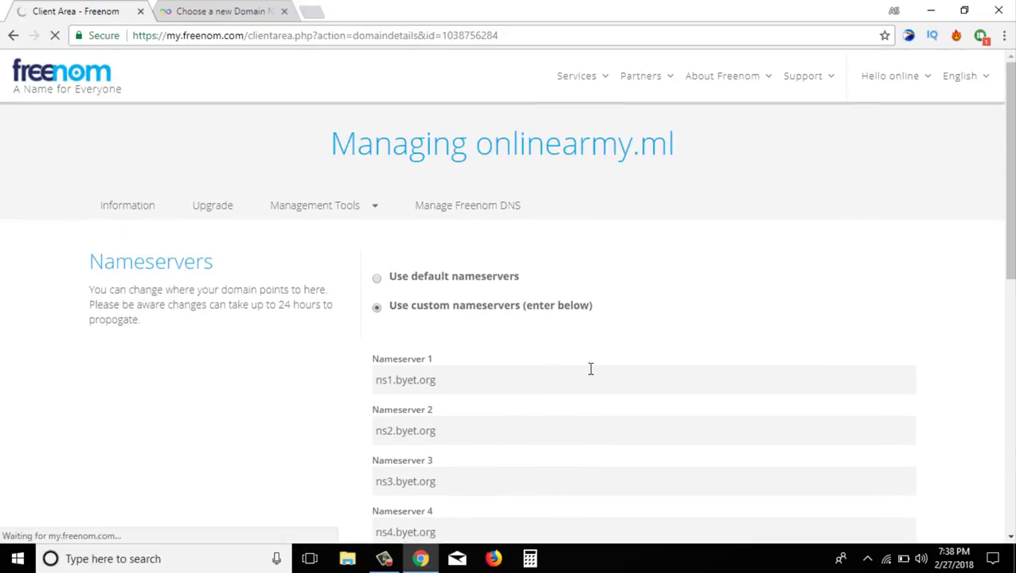
left_click_drag(425, 255, 581, 251)
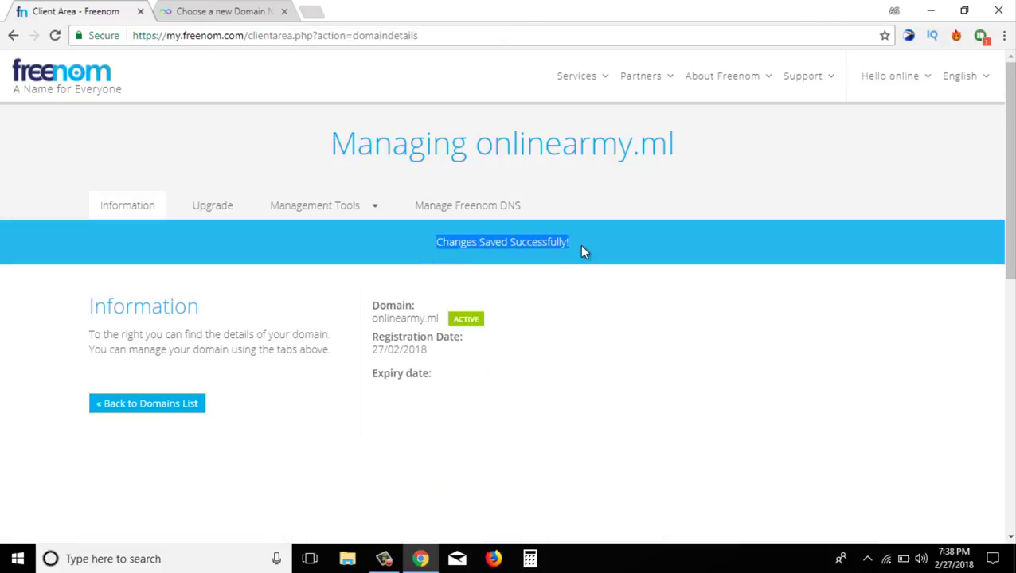
left_click(581, 247)
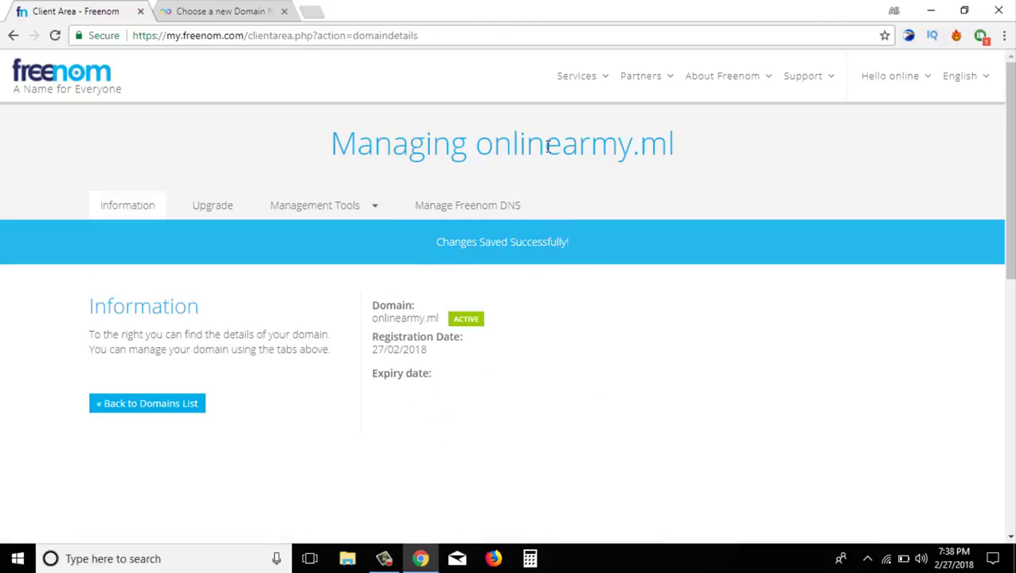
Copy the domain name onlinearmy.ml and check it on InfinityFree as your own domain for the new account.
left_click_drag(549, 146, 677, 153)
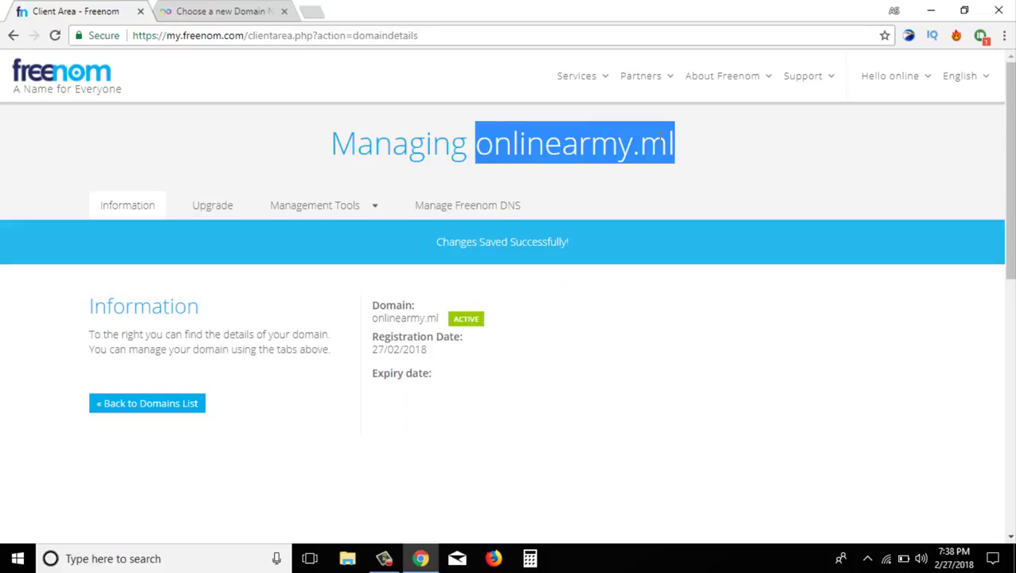
left_click(235, 10)
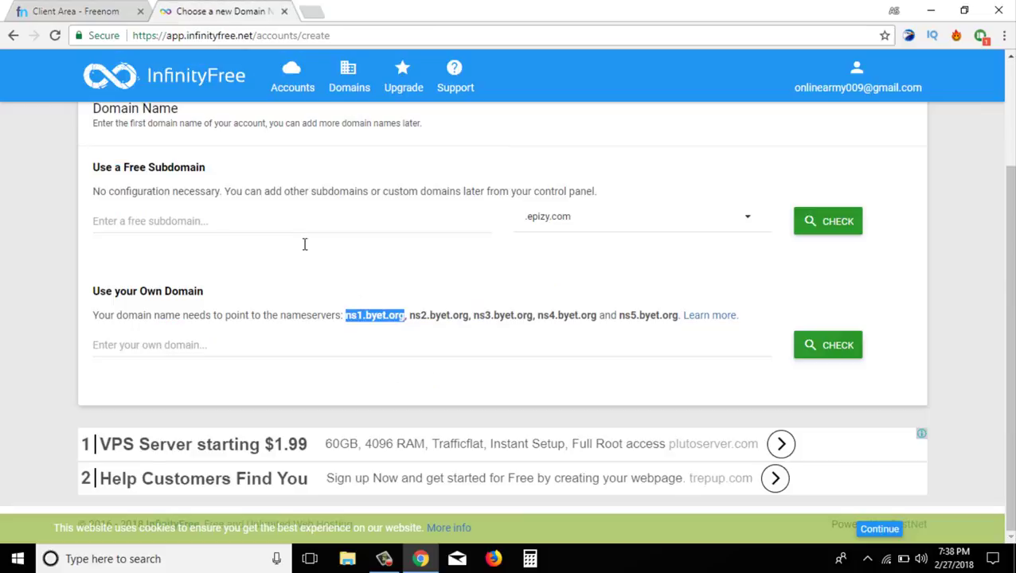
left_click(301, 342)
key("ctrl+v")
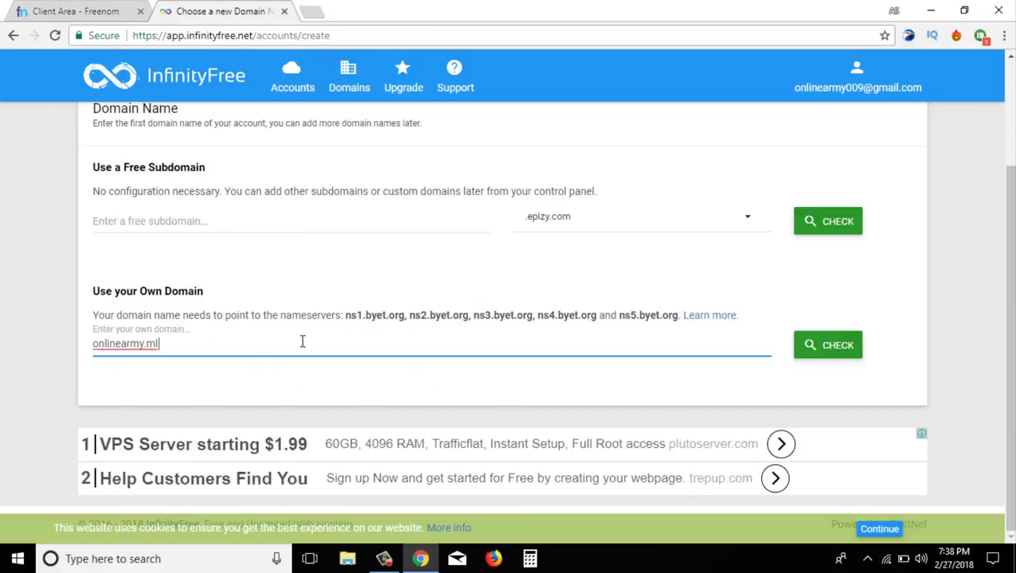
left_click(823, 350)
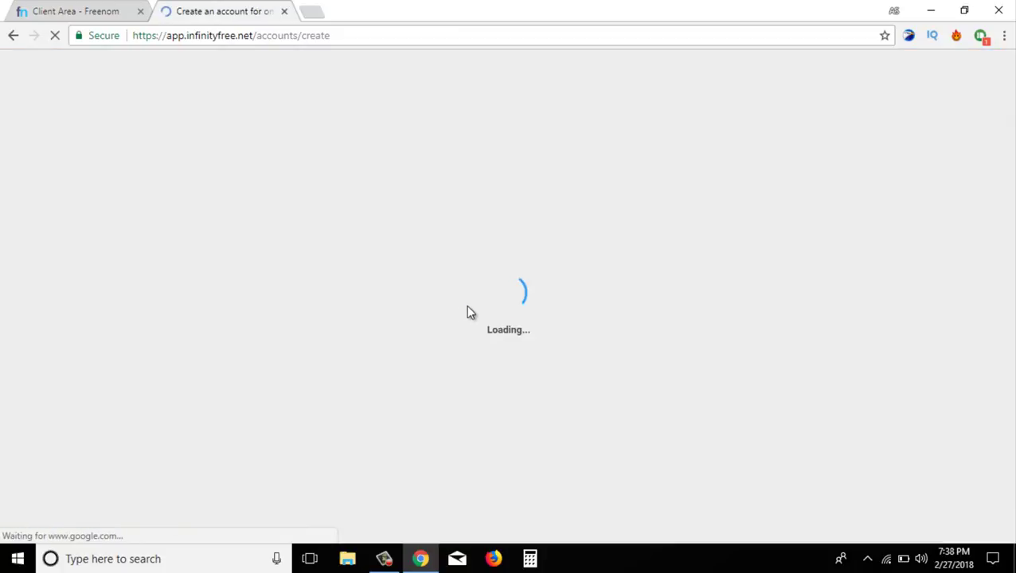
Complete the reCAPTCHA by solving the street signs and bridges challenges, and create the hosting account with the label onlinearmy.ml.
scroll(478, 310, "down", 1)
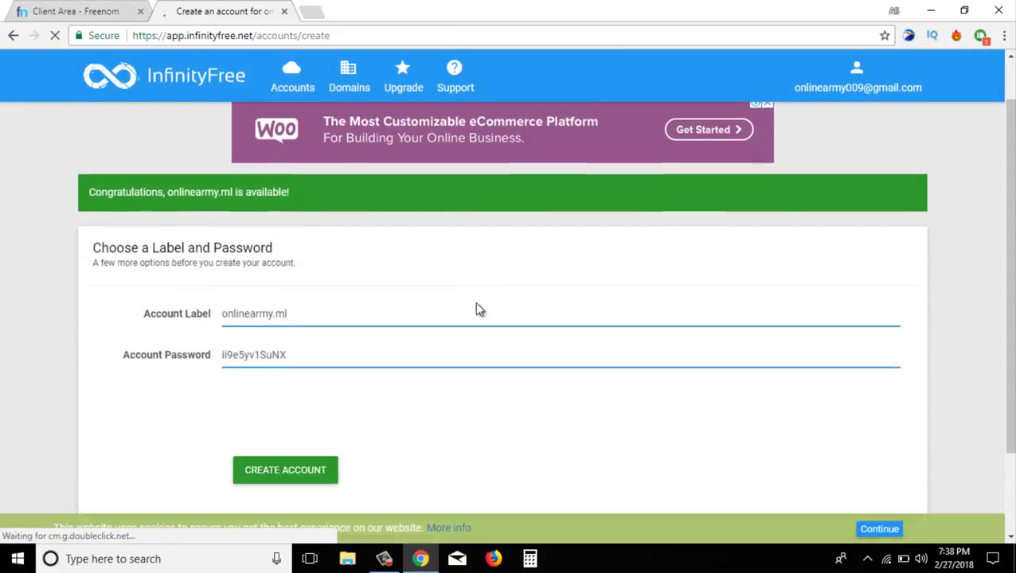
left_click(131, 17)
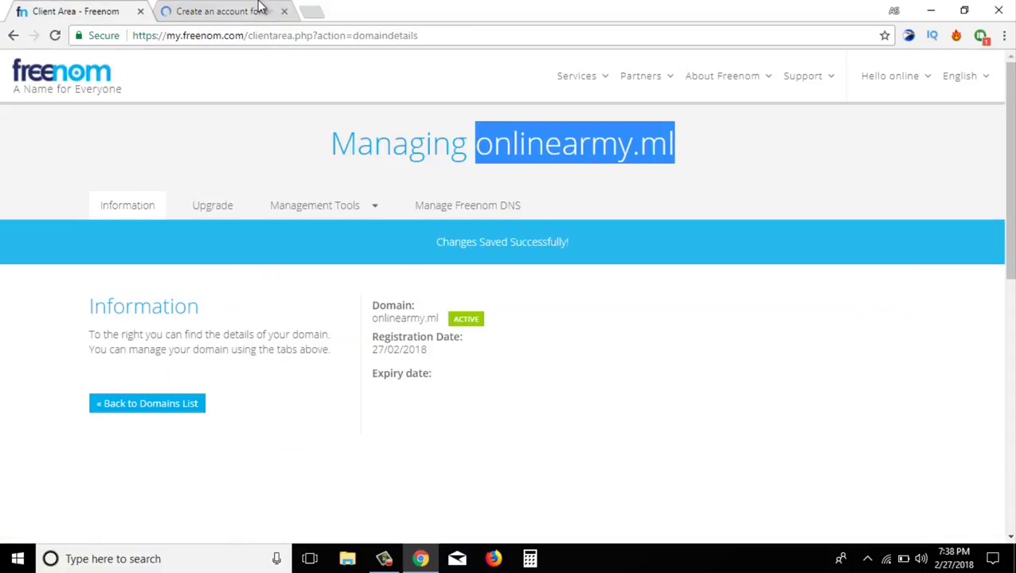
left_click(214, 9)
left_click(263, 395)
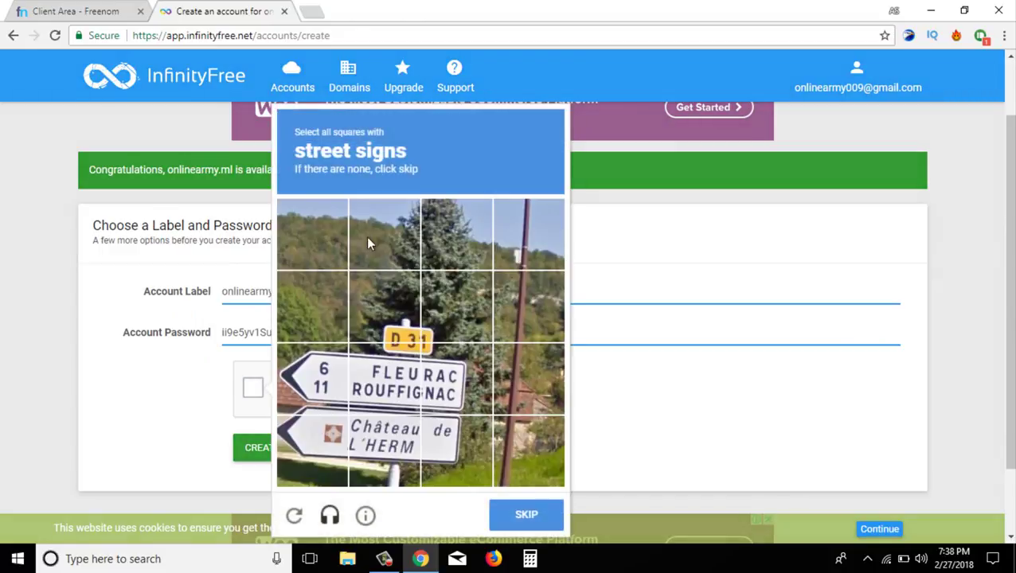
left_click(312, 381)
left_click(399, 389)
left_click(411, 327)
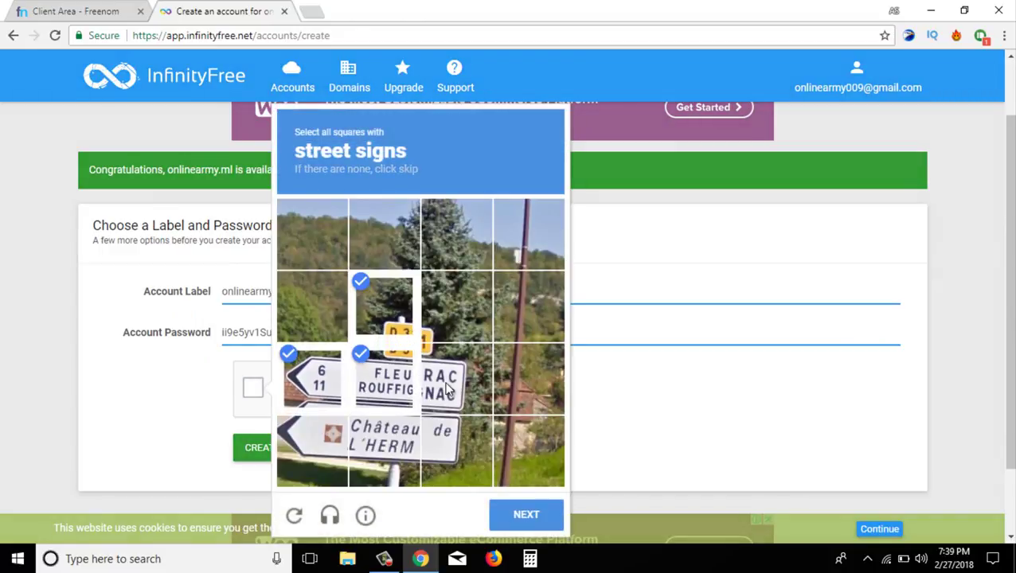
left_click(448, 387)
left_click(439, 440)
left_click(395, 447)
left_click(312, 450)
left_click(525, 515)
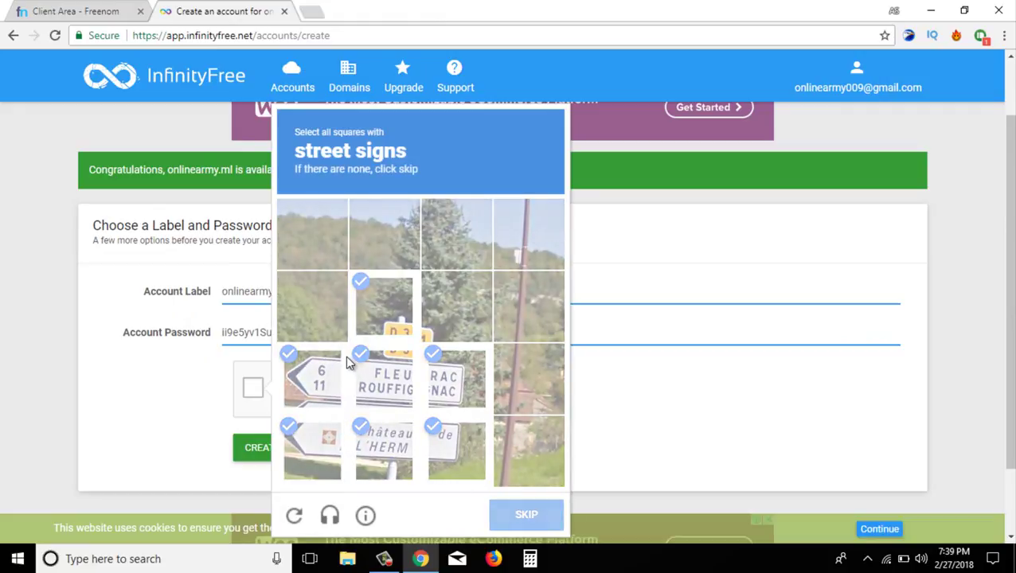
left_click(371, 330)
left_click(391, 394)
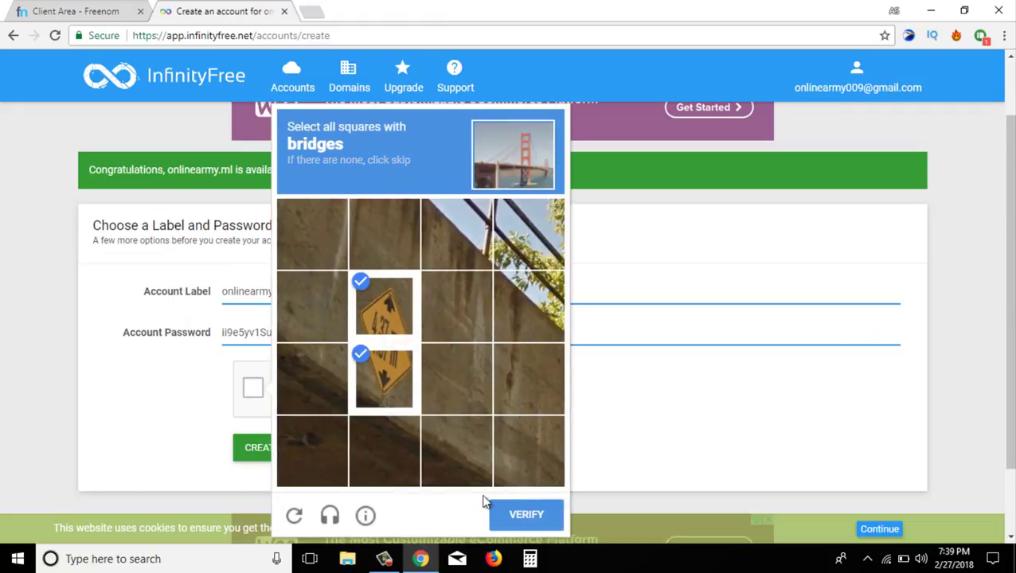
left_click(510, 514)
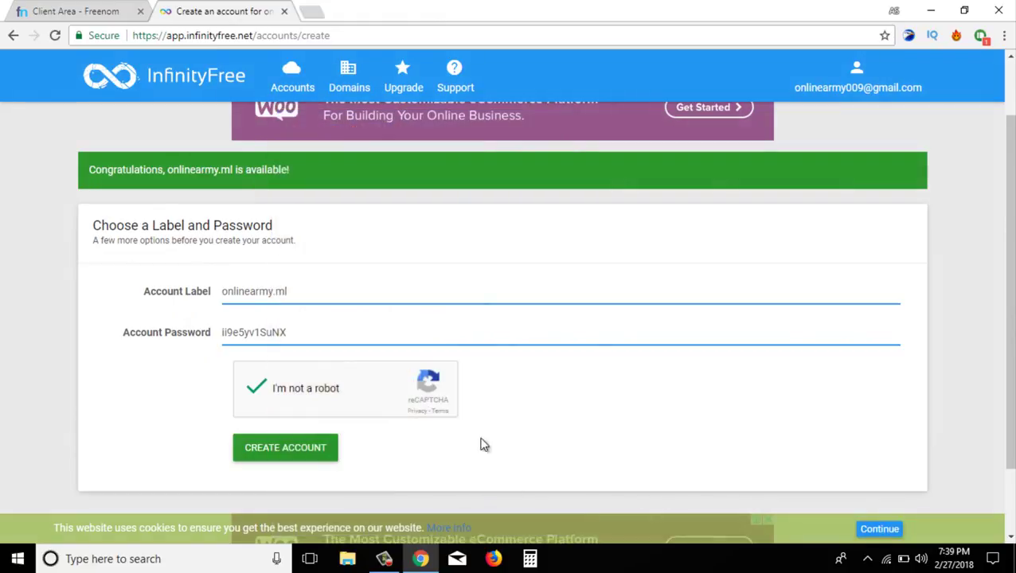
left_click(291, 449)
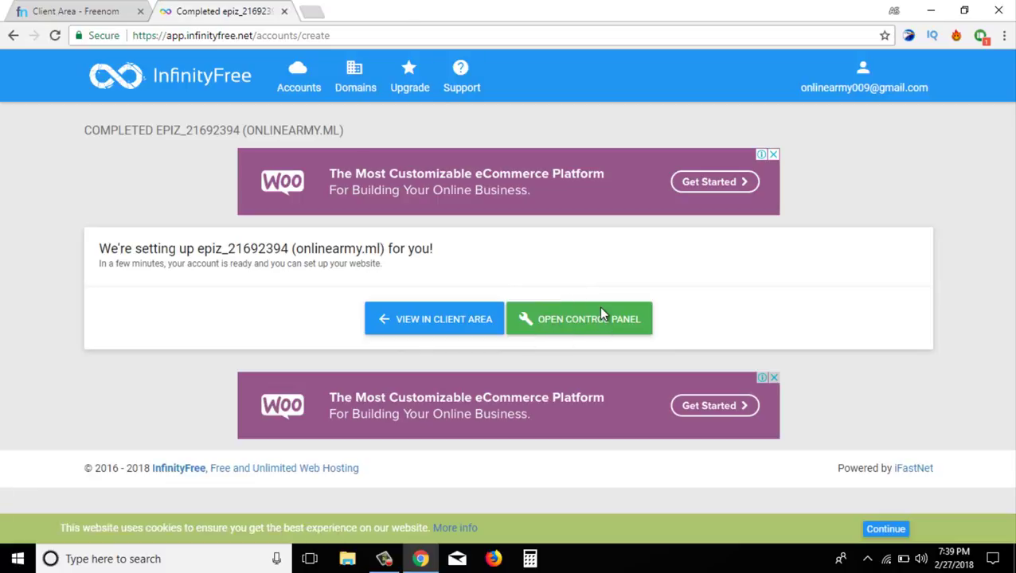
Open the control panel of the new onlinearmy.ml hosting account.
left_click(600, 318)
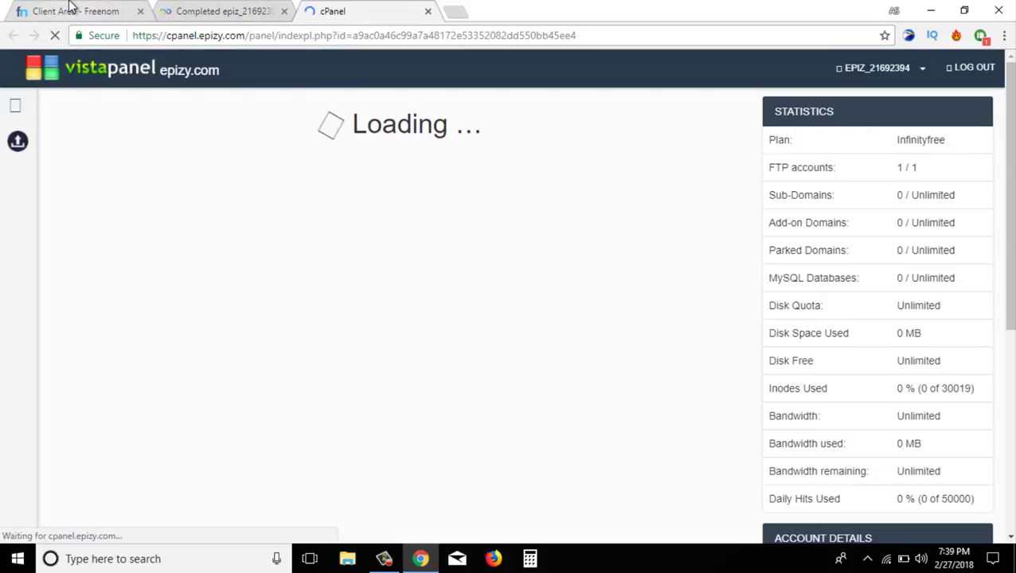
left_click(75, 11)
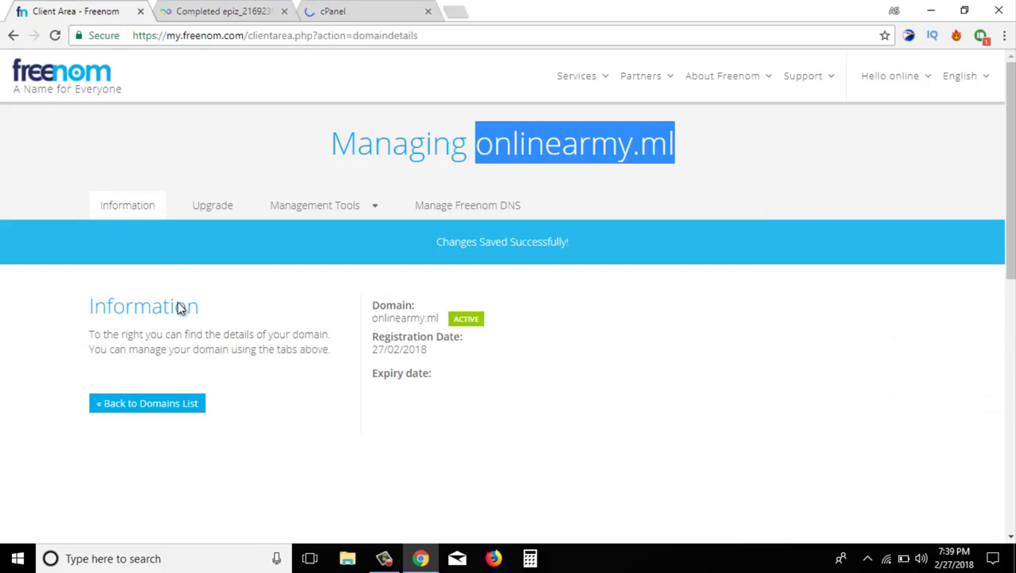
left_click(362, 11)
Look through the control panel's tool sections, from Preferences and Files down to Software, Advanced and Support.
scroll(386, 333, "down", 3)
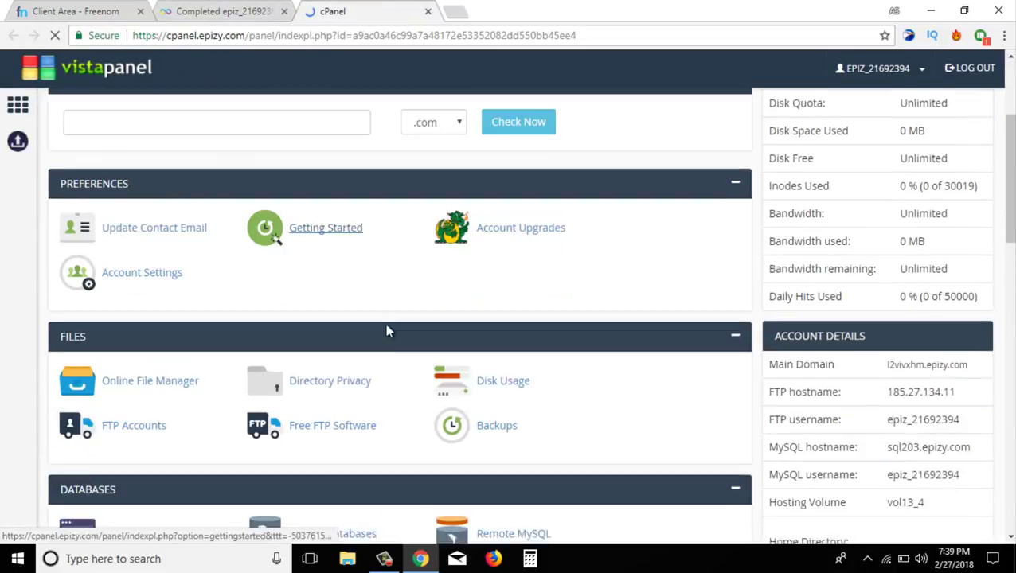
scroll(464, 297, "down", 5)
scroll(503, 287, "up", 2)
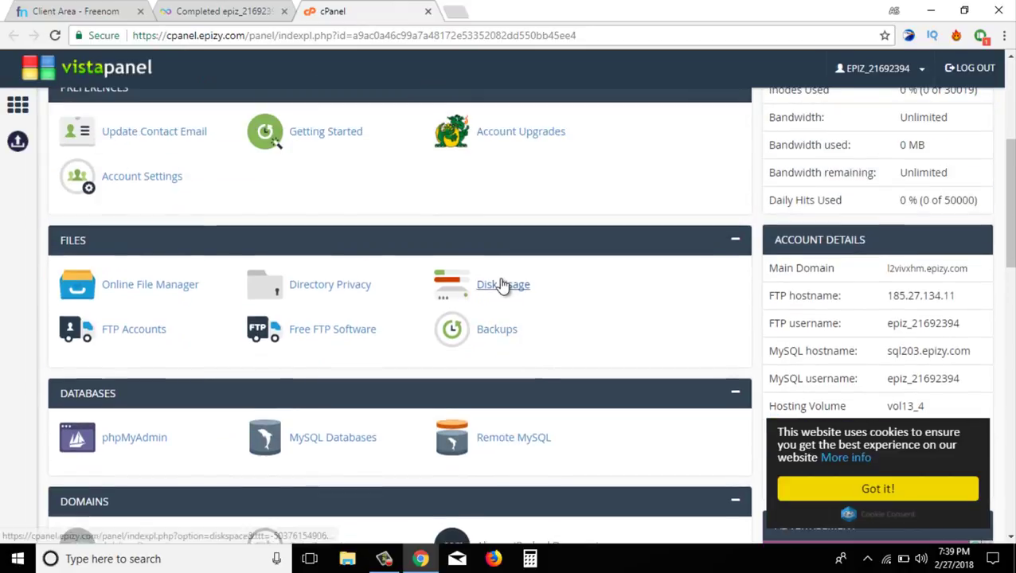
scroll(503, 285, "down", 2)
scroll(502, 279, "up", 5)
scroll(366, 279, "down", 20)
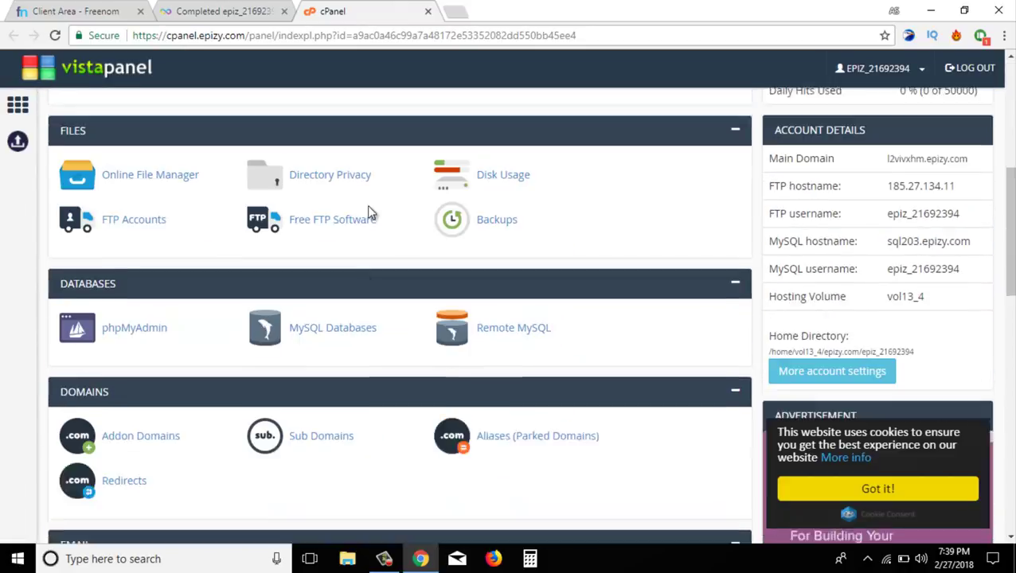
scroll(545, 295, "up", 20)
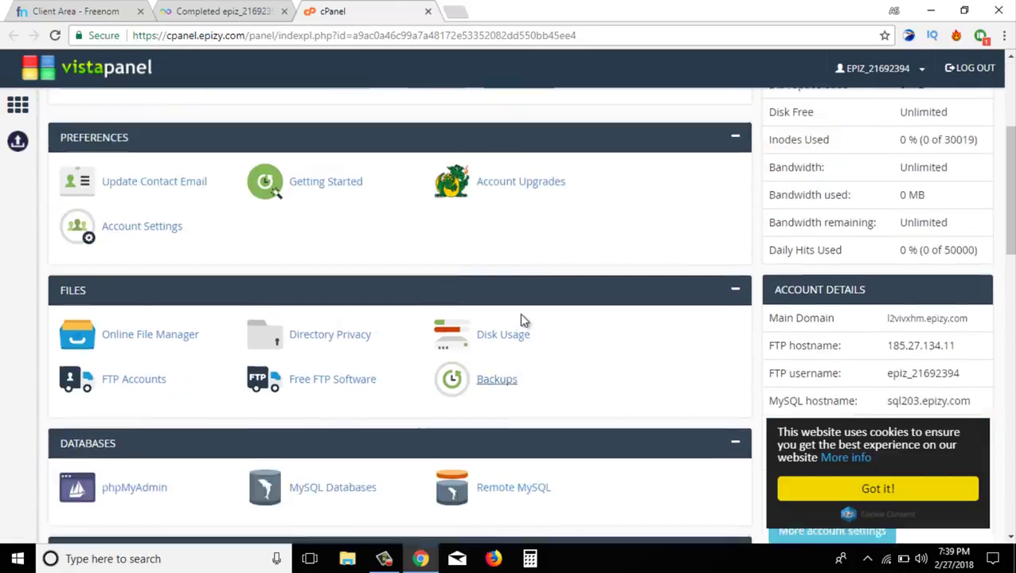
scroll(519, 340, "down", 6)
scroll(512, 305, "down", 10)
scroll(458, 302, "up", 8)
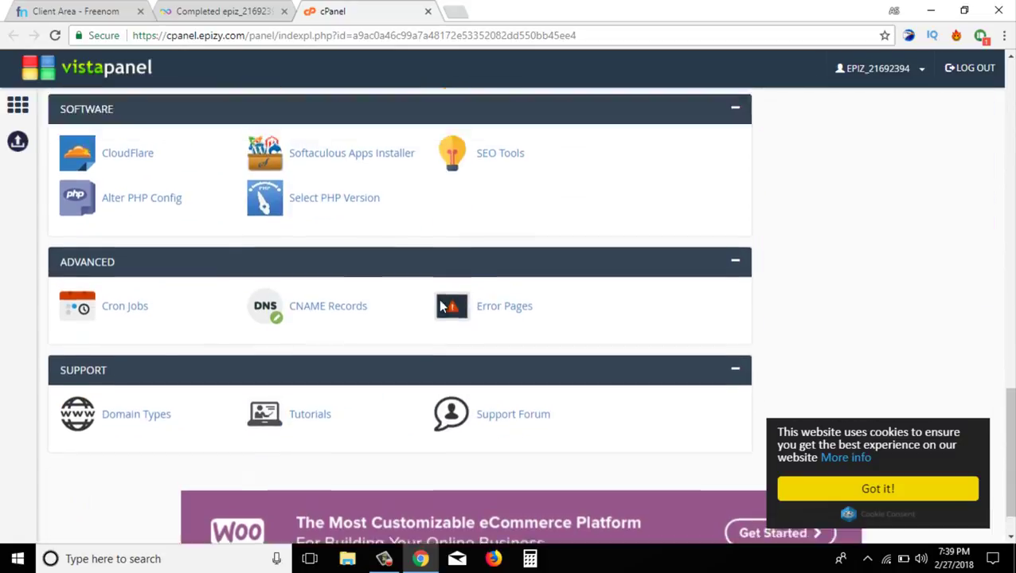
scroll(494, 274, "up", 8)
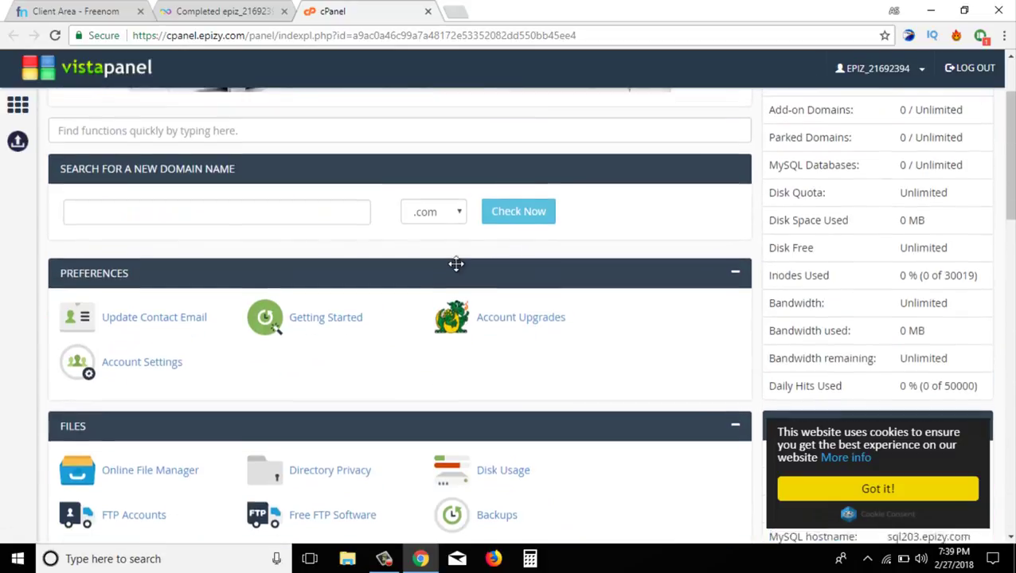
scroll(374, 257, "down", 4)
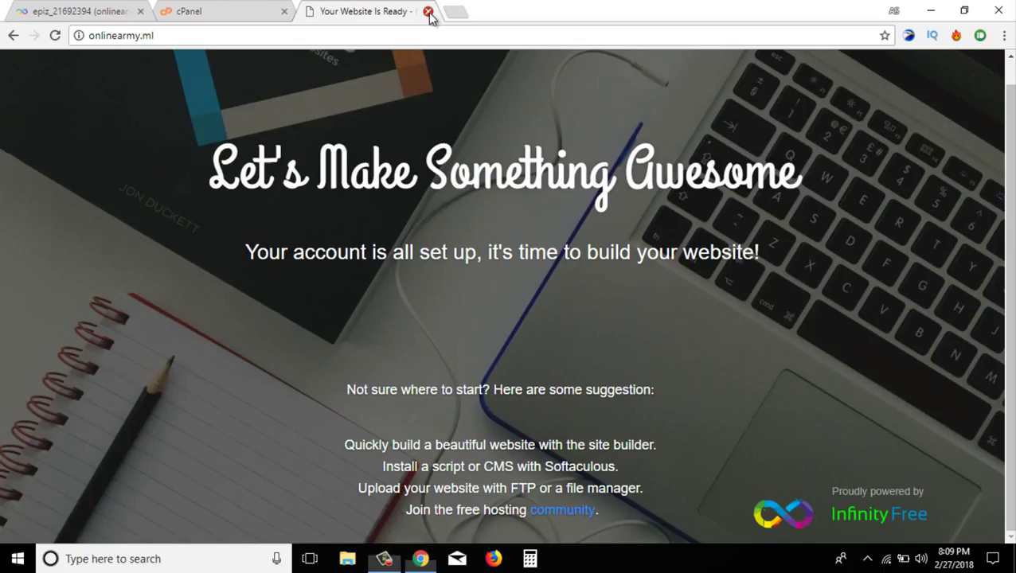
Close the onlinearmy.ml website page and review the hosting tools, statistics and account details in the control panel.
left_click(428, 12)
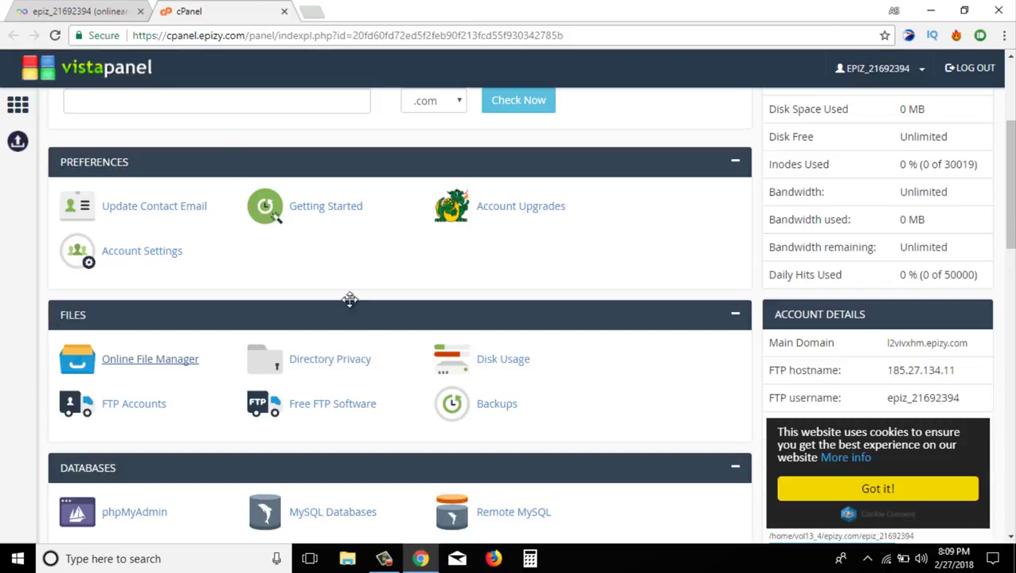
scroll(494, 361, "up", 3)
scroll(494, 361, "down", 5)
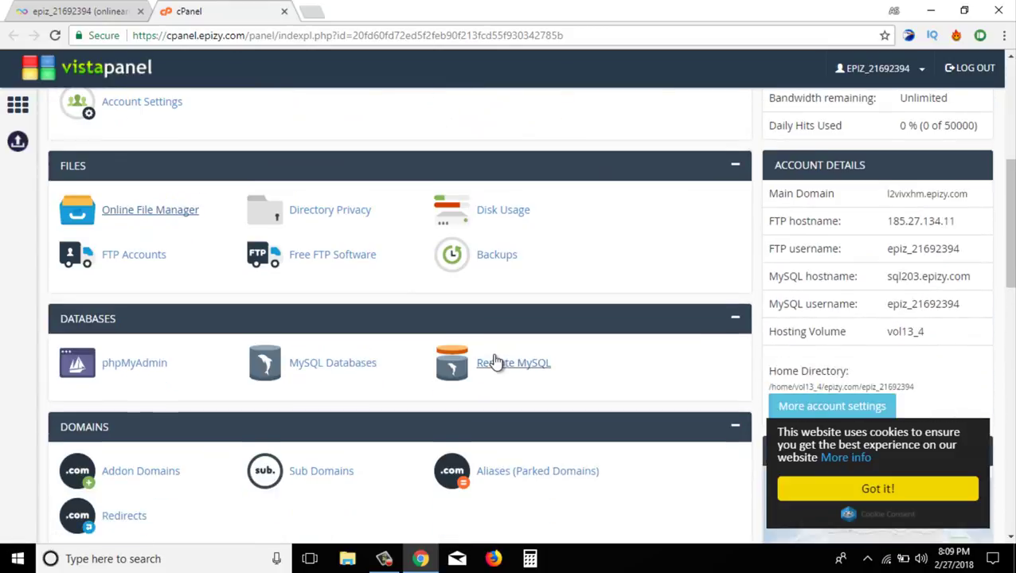
scroll(462, 317, "up", 5)
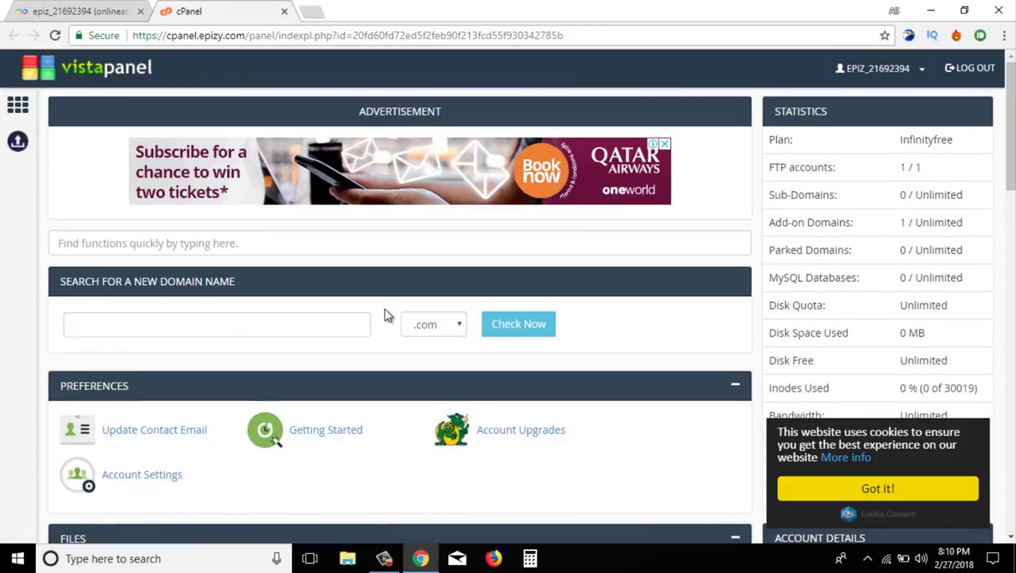
scroll(387, 310, "down", 10)
scroll(664, 329, "up", 7)
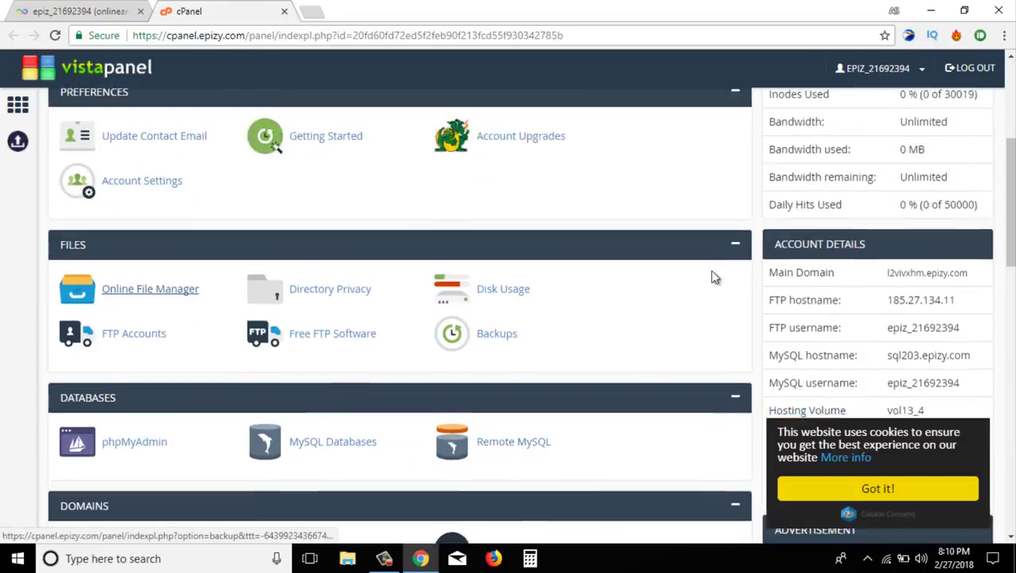
scroll(715, 277, "up", 1)
double_click(924, 247)
scroll(955, 251, "down", 5)
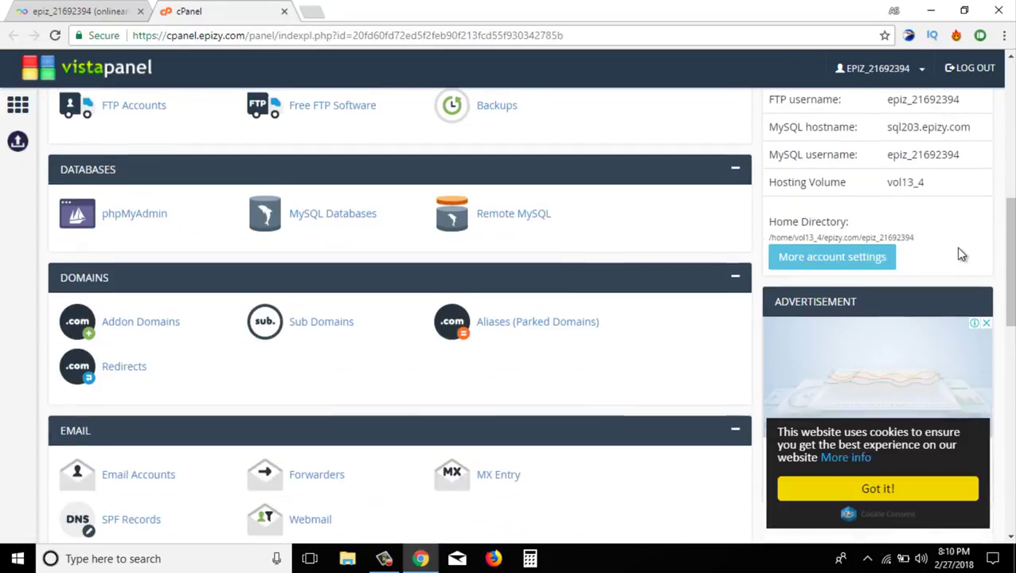
Open onlinearmy.ml in a new browser tab and look over its default landing page.
scroll(558, 279, "up", 8)
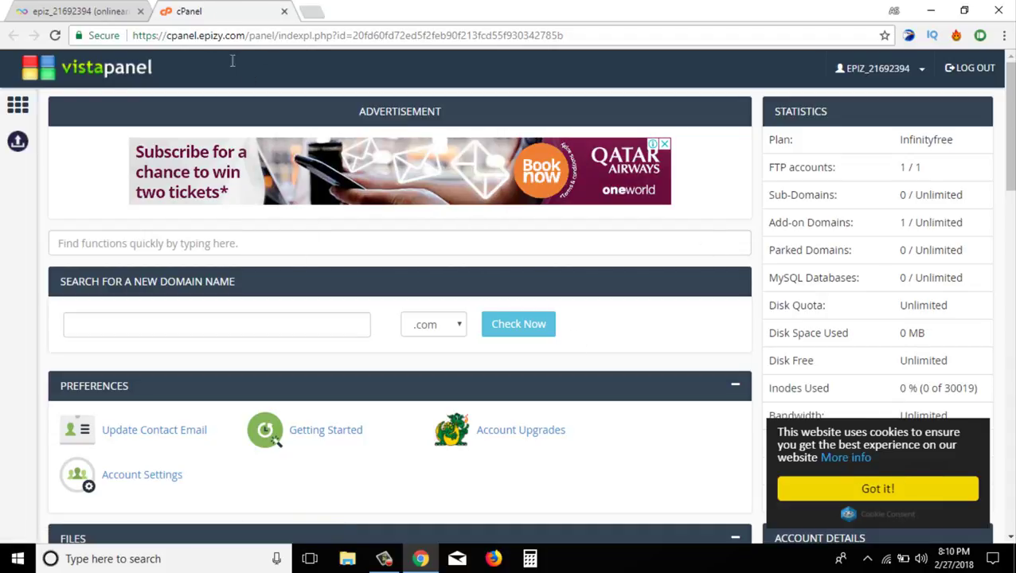
scroll(177, 318, "down", 2)
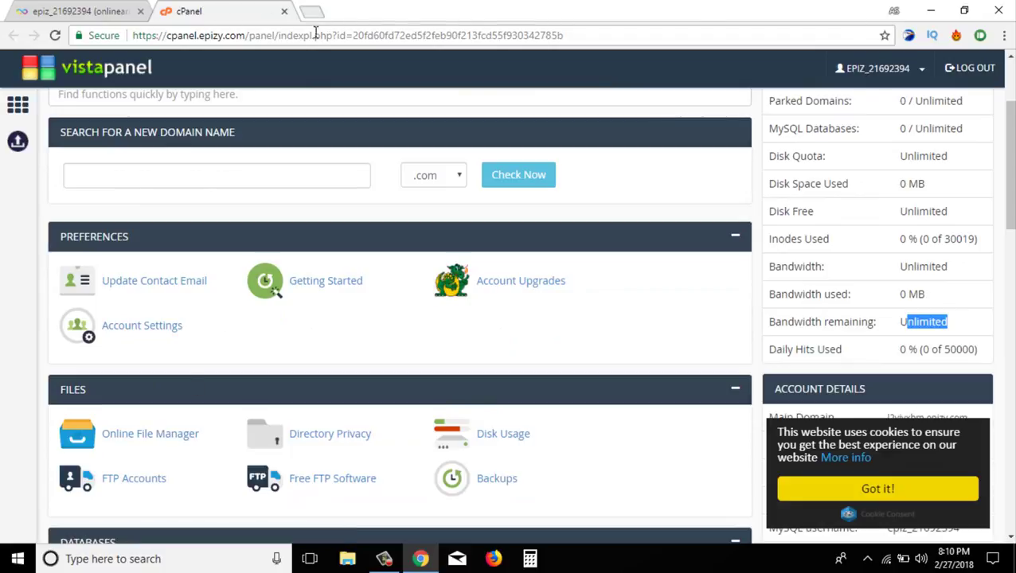
key("ctrl+t")
type("on")
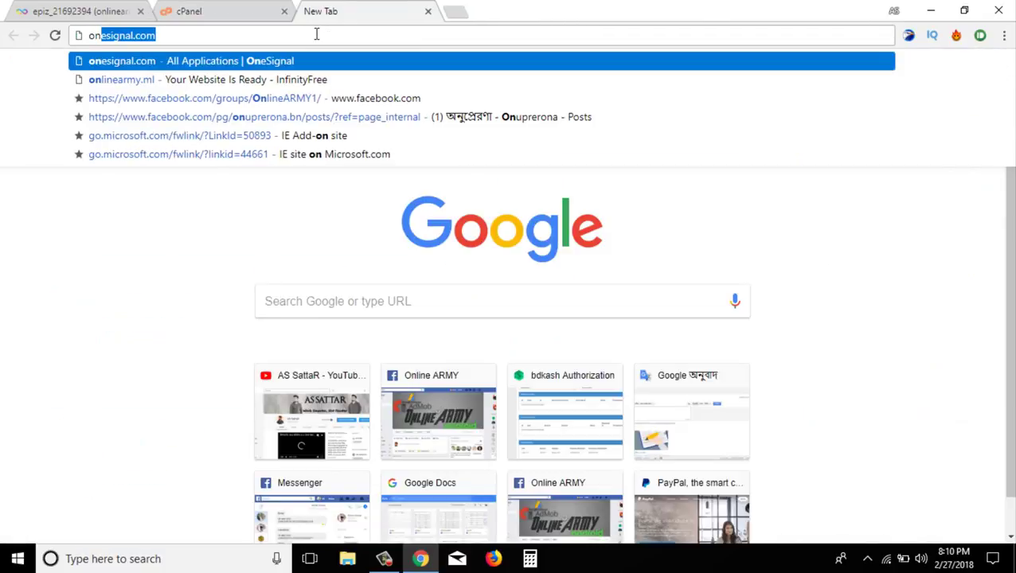
type("l")
key("Return")
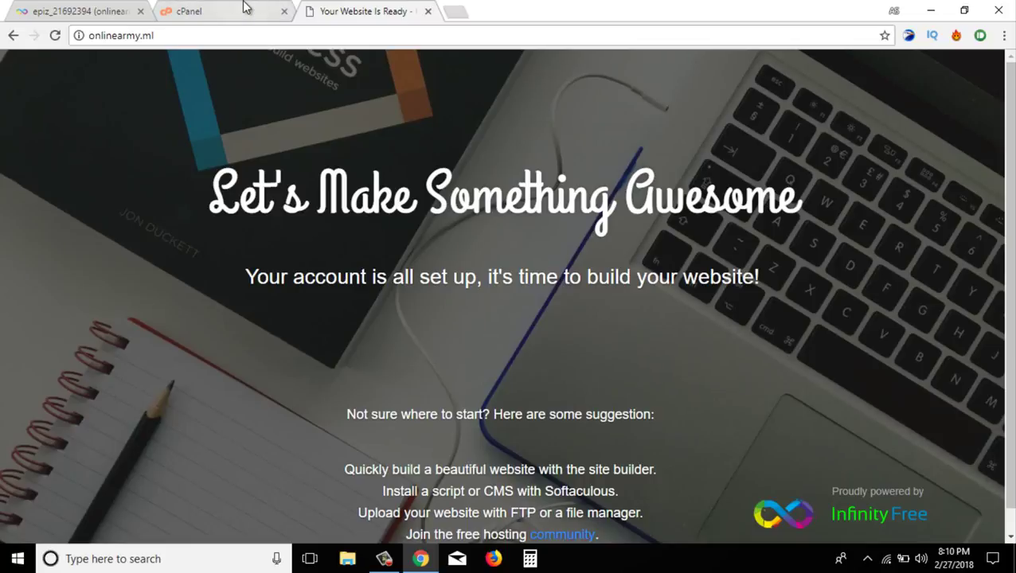
scroll(808, 468, "down", 1)
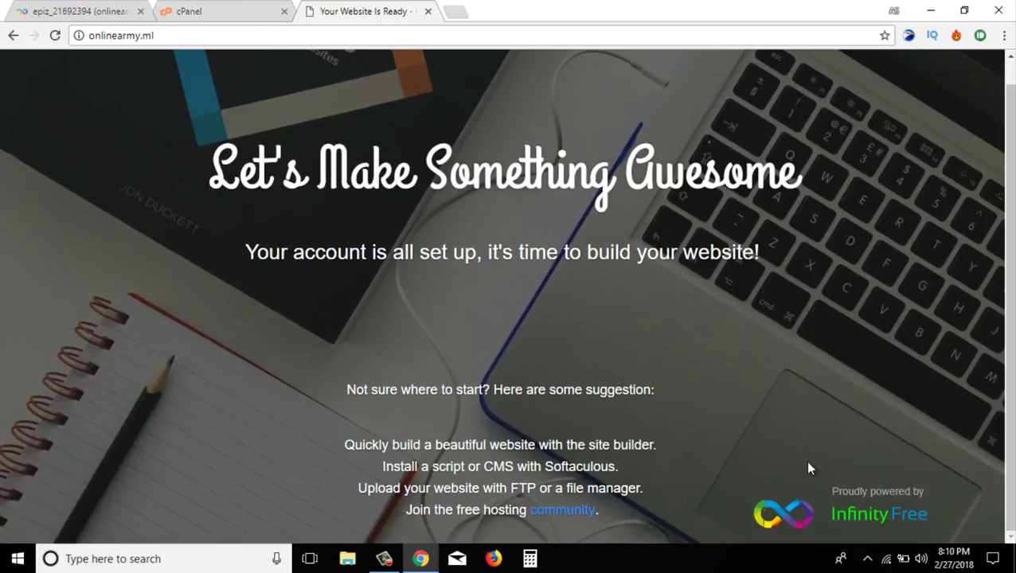
scroll(245, 168, "up", 1)
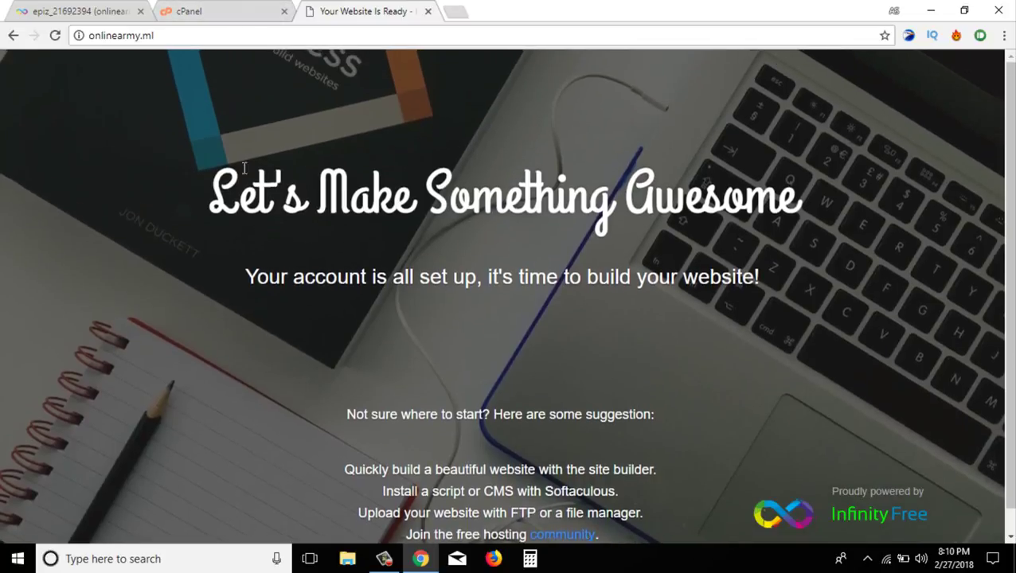
Return to the control panel, show the desktop and move index.html to an empty area away from the other icons.
left_click(191, 9)
scroll(133, 217, "up", 3)
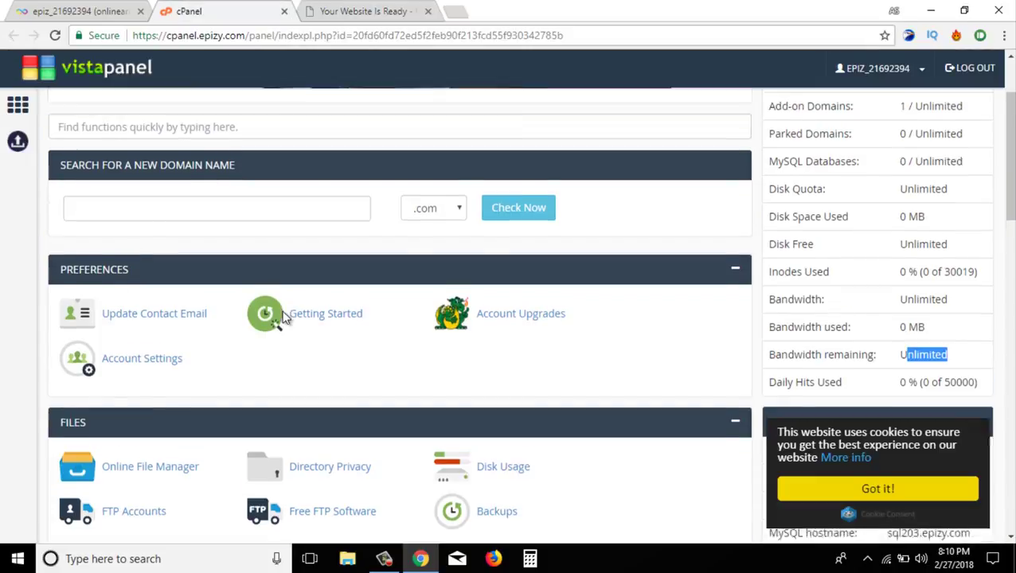
key("super+d")
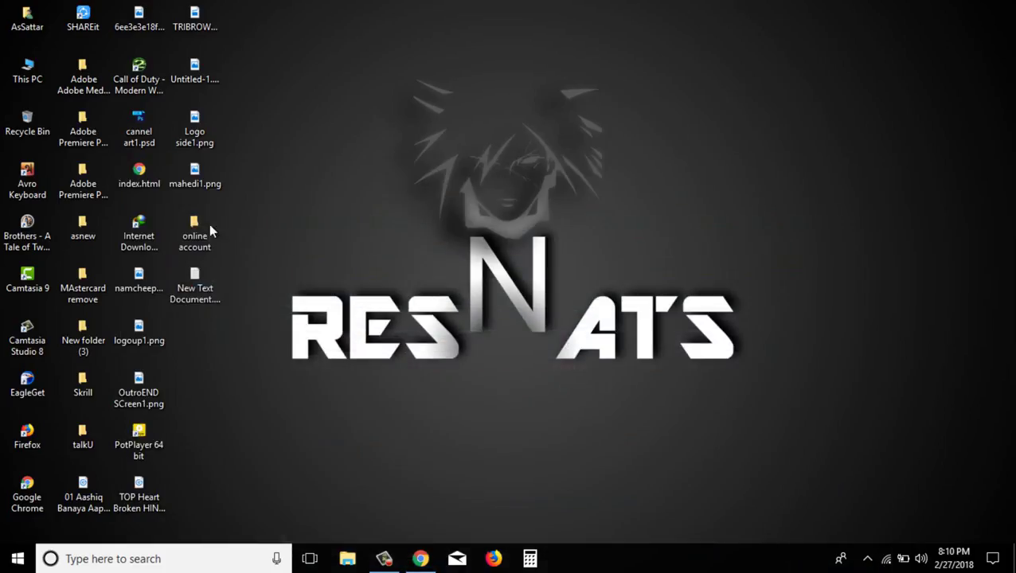
right_click(135, 169)
key("Escape")
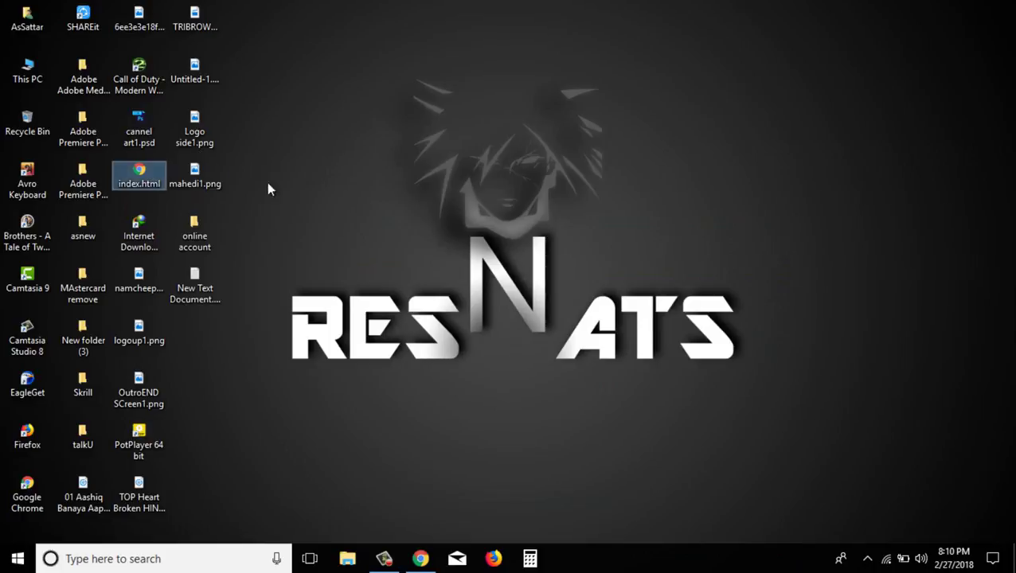
left_click_drag(139, 174, 748, 129)
Open index.html in Notepad++, review its countdown script and close the editor.
right_click(748, 127)
left_click(745, 167)
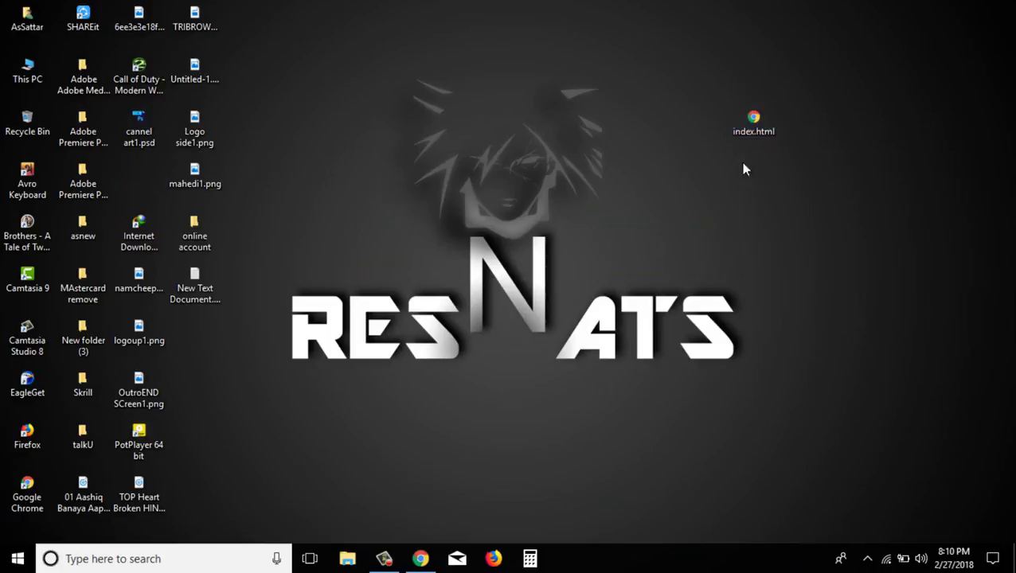
scroll(388, 256, "down", 10)
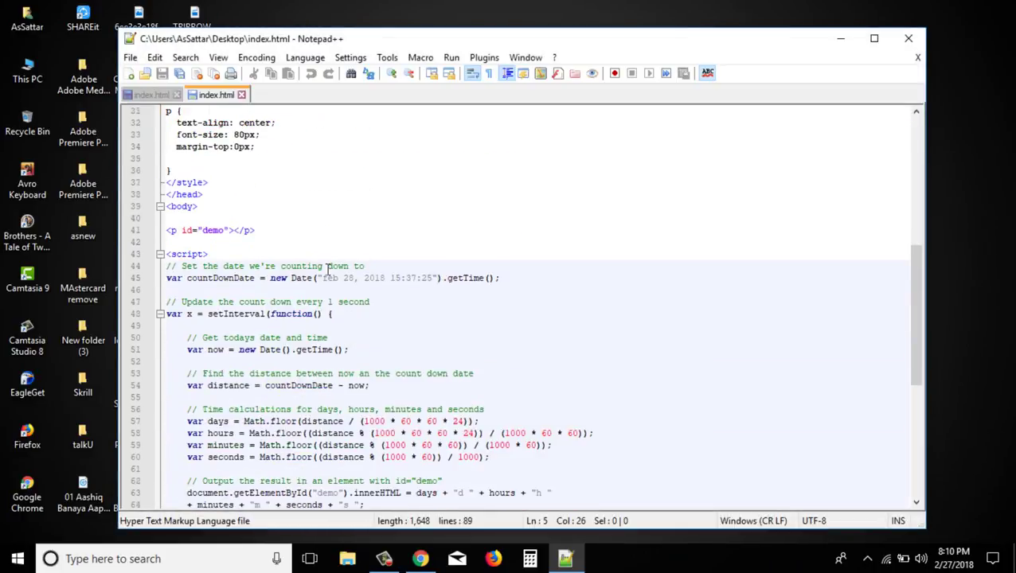
scroll(328, 268, "down", 3)
scroll(401, 283, "down", 1)
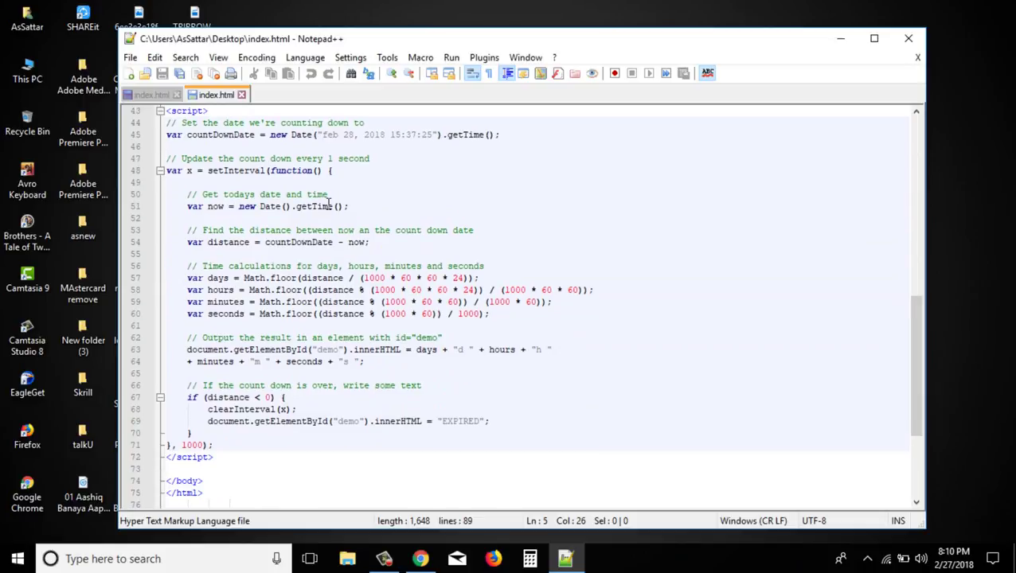
scroll(342, 203, "up", 1)
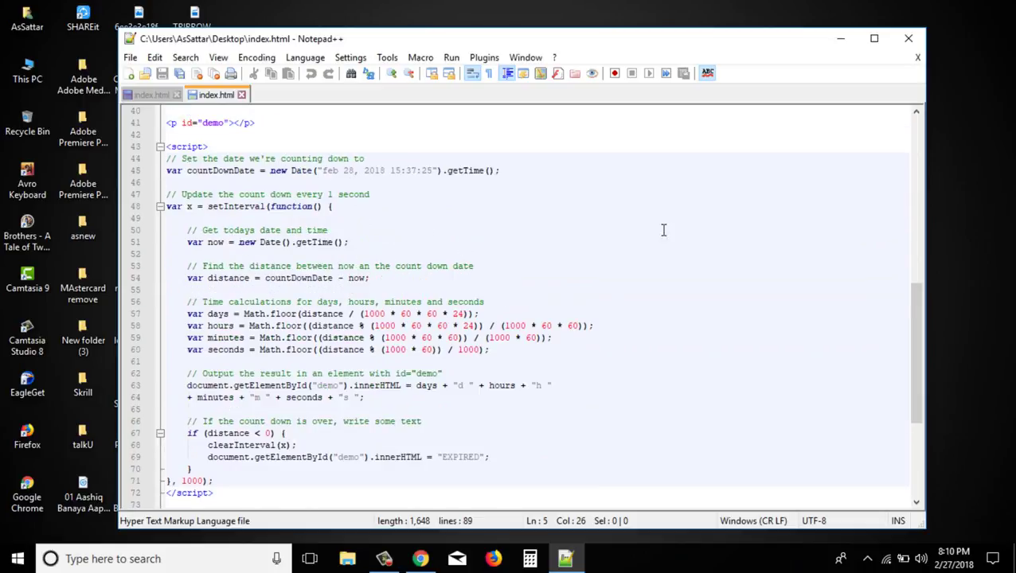
left_click(906, 46)
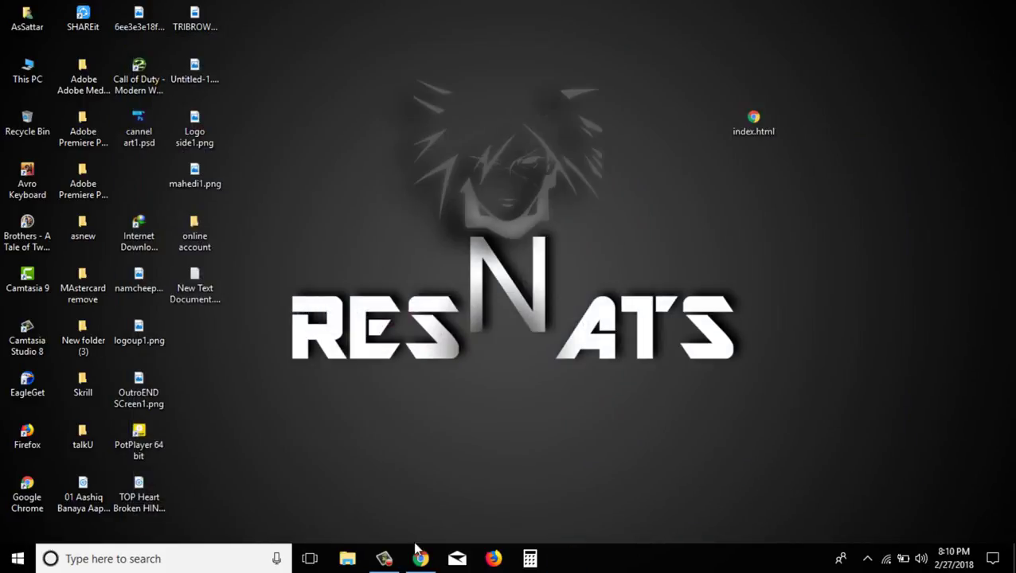
Switch back to Chrome, launch the Online File Manager from the control panel and open the htdocs folder.
left_click(419, 556)
scroll(301, 294, "down", 2)
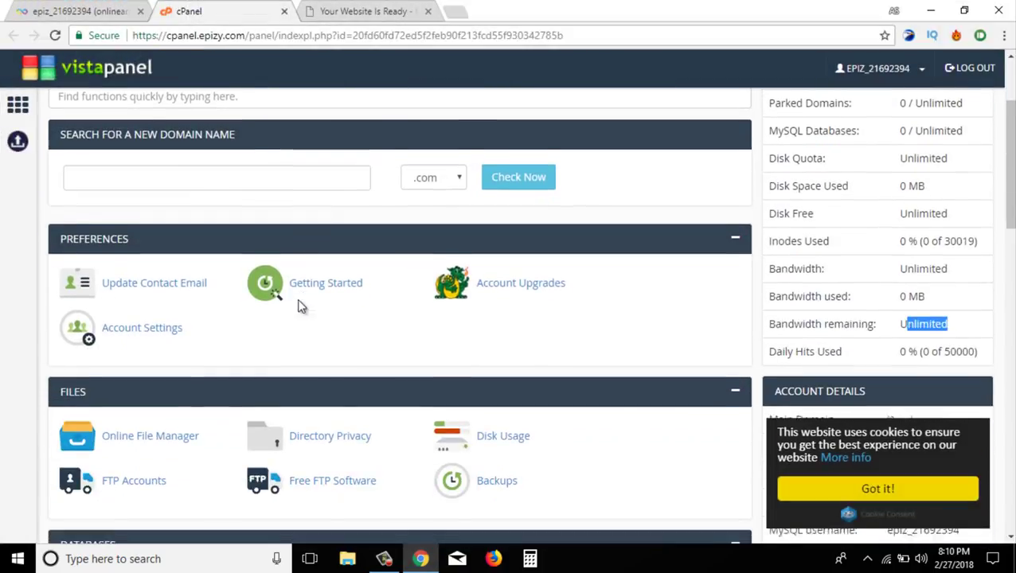
scroll(199, 415, "down", 1)
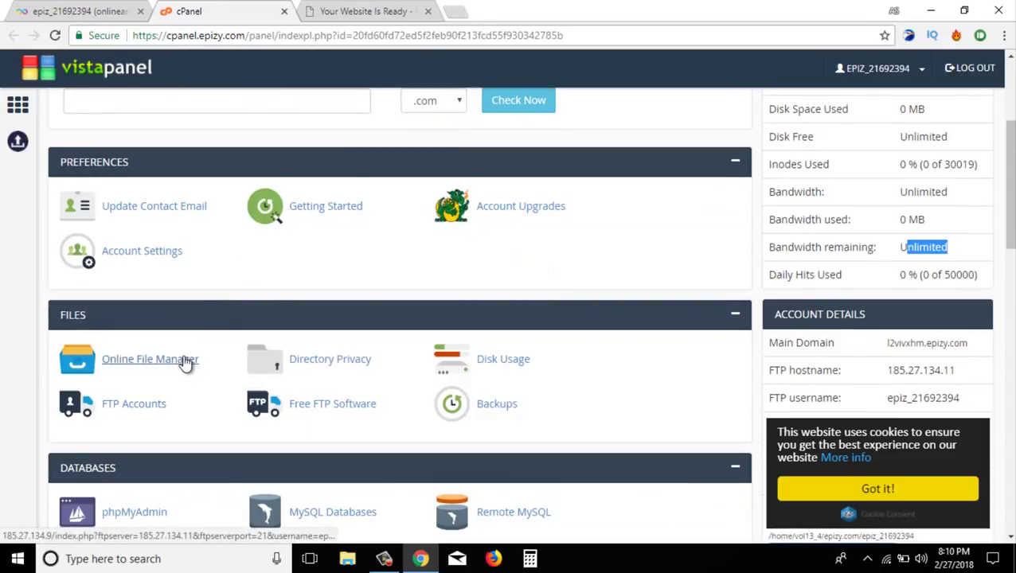
left_click(113, 362)
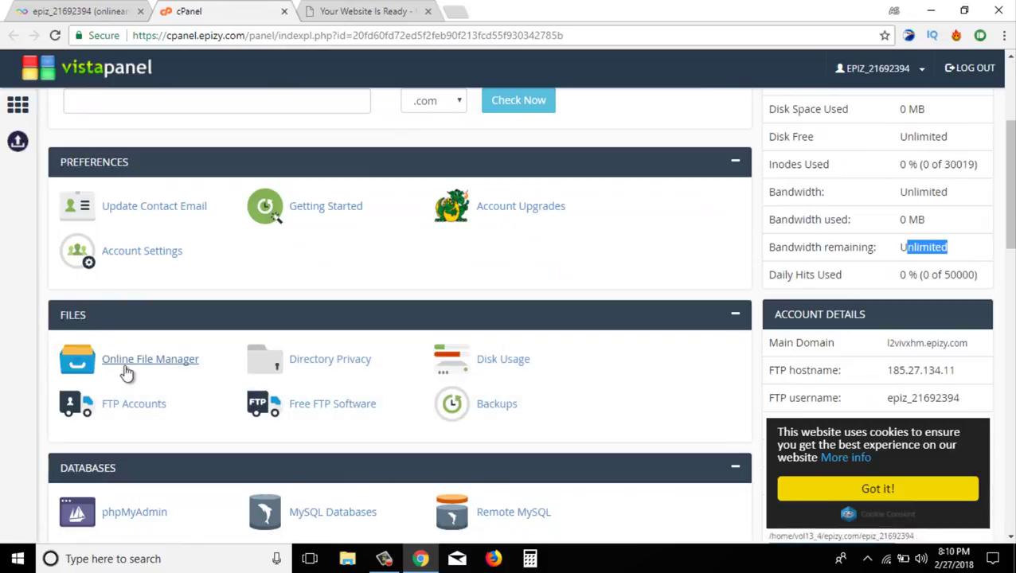
left_click(150, 368)
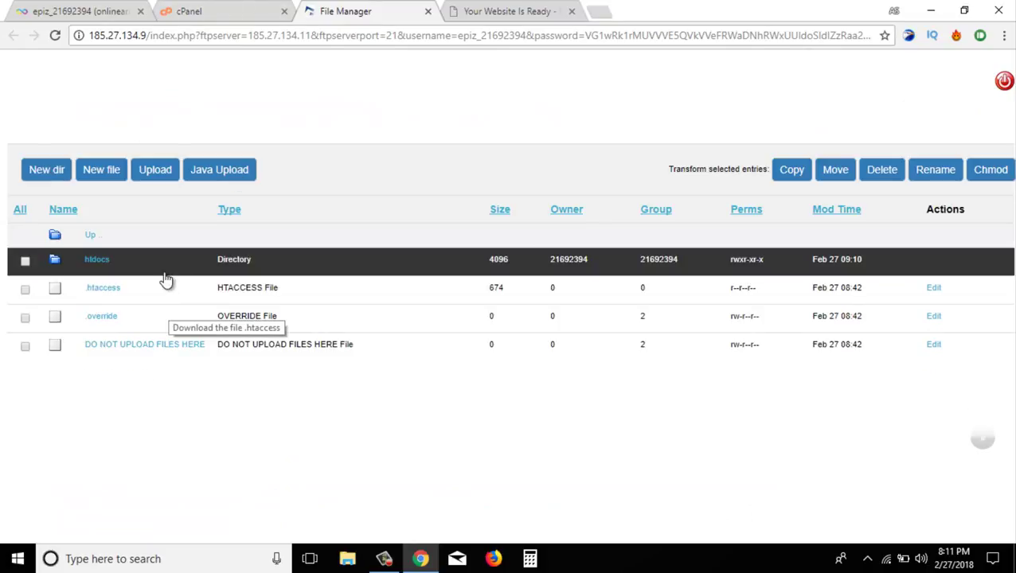
left_click(93, 264)
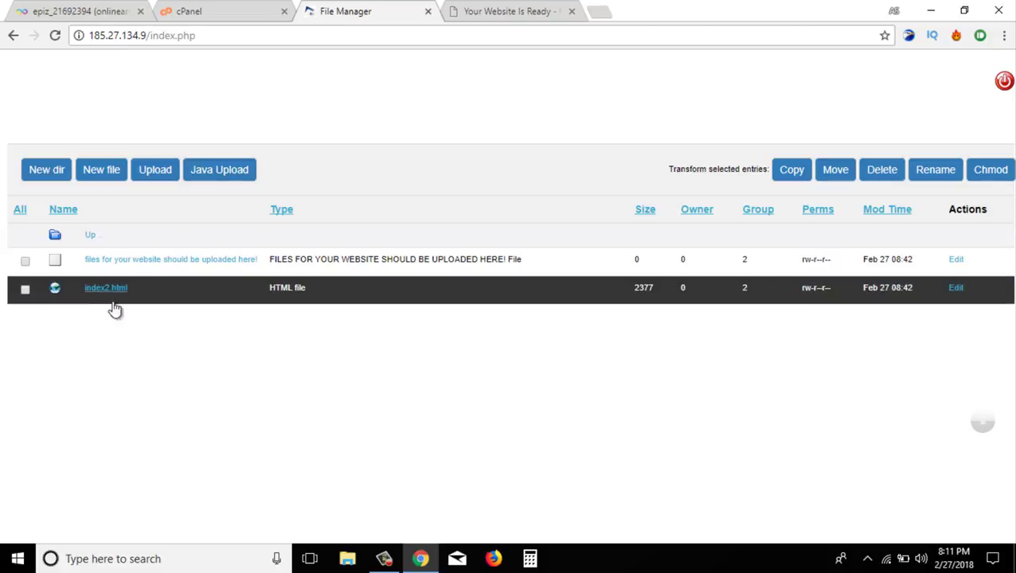
double_click(763, 6)
left_click_drag(503, 61, 288, 94)
left_click(504, 99)
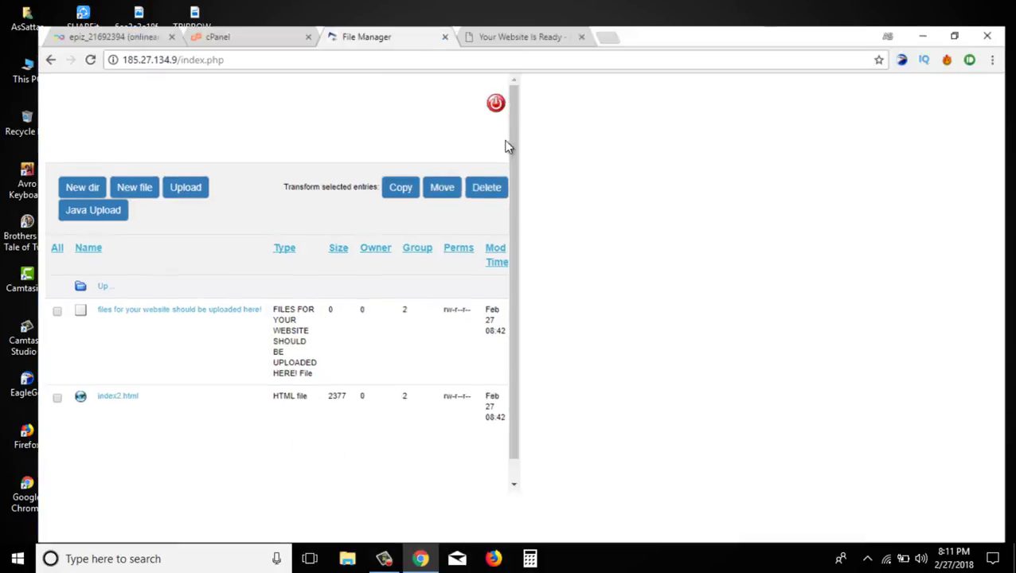
Upload index.html from the Desktop to the /htdocs directory.
left_click(157, 174)
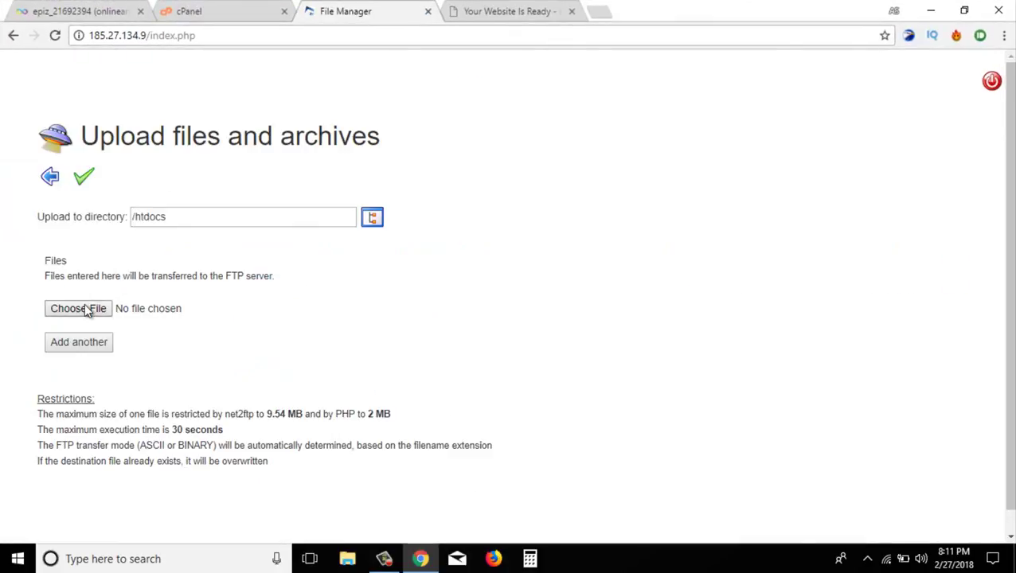
left_click(78, 308)
scroll(327, 204, "down", 5)
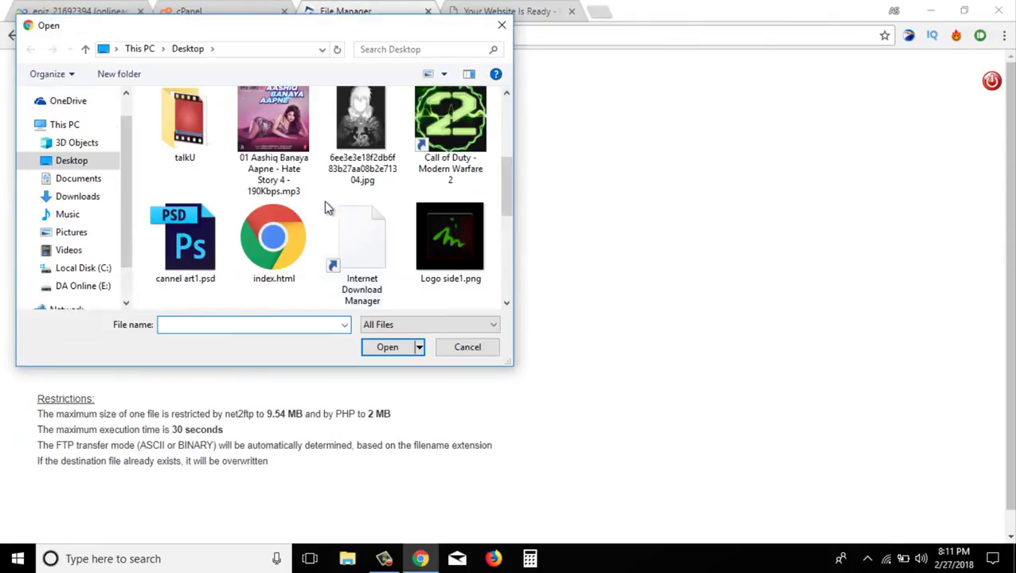
left_click(286, 236)
left_click(384, 346)
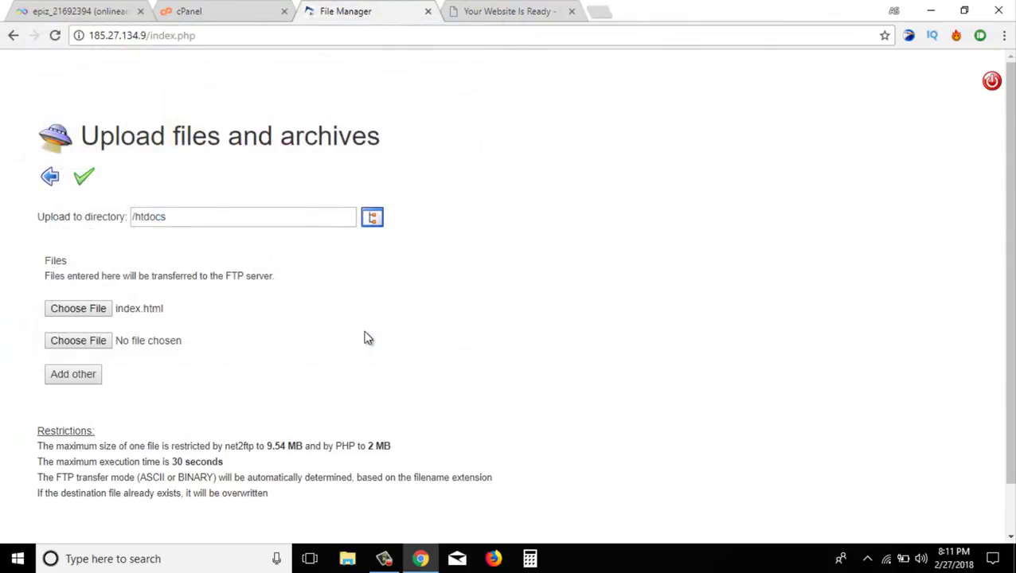
scroll(160, 347, "down", 1)
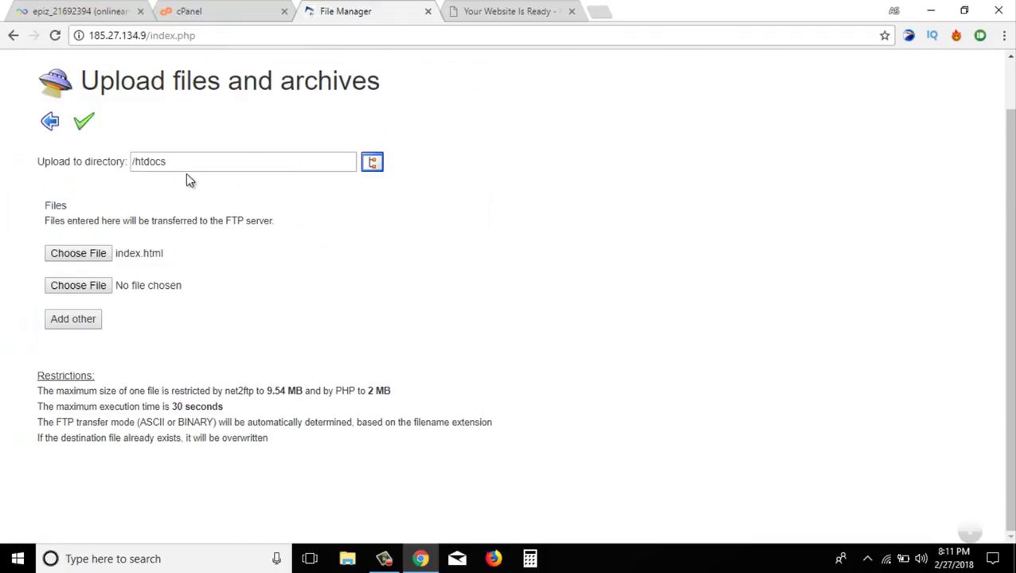
left_click(86, 124)
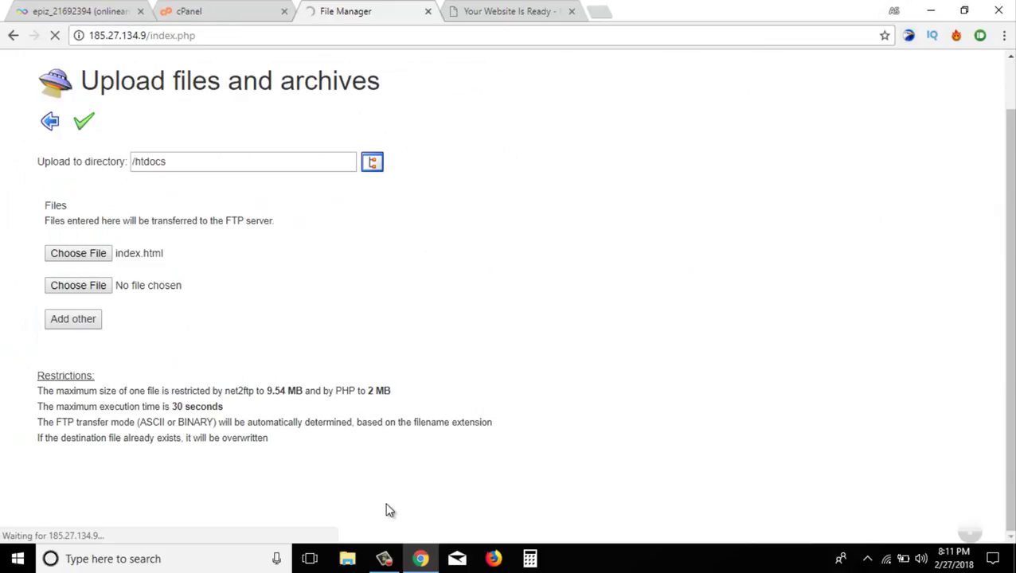
Preview the desktop copy of index.html in the browser, close the preview and return to the File Manager.
left_click(422, 558)
double_click(757, 128)
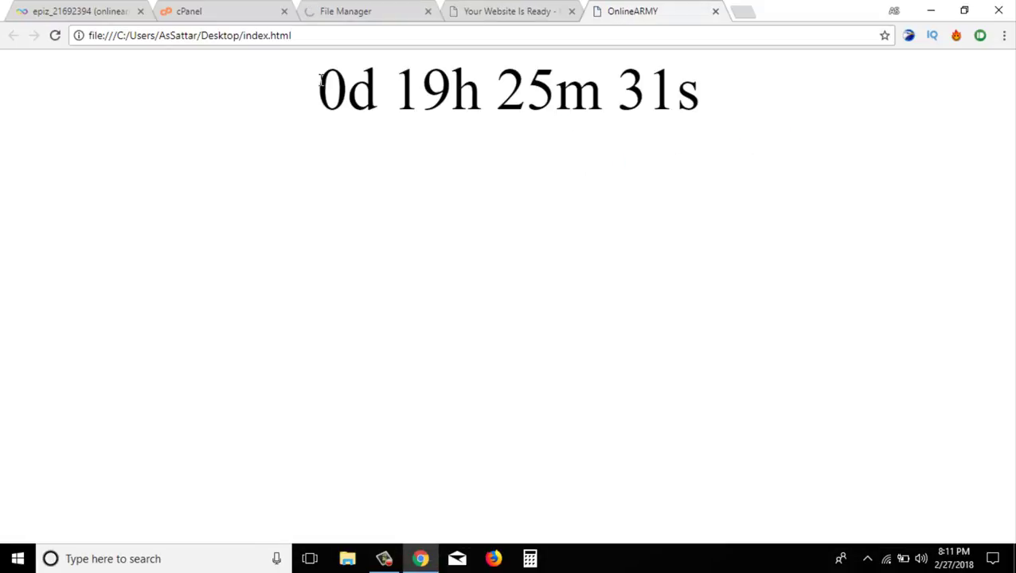
left_click_drag(321, 79, 891, 80)
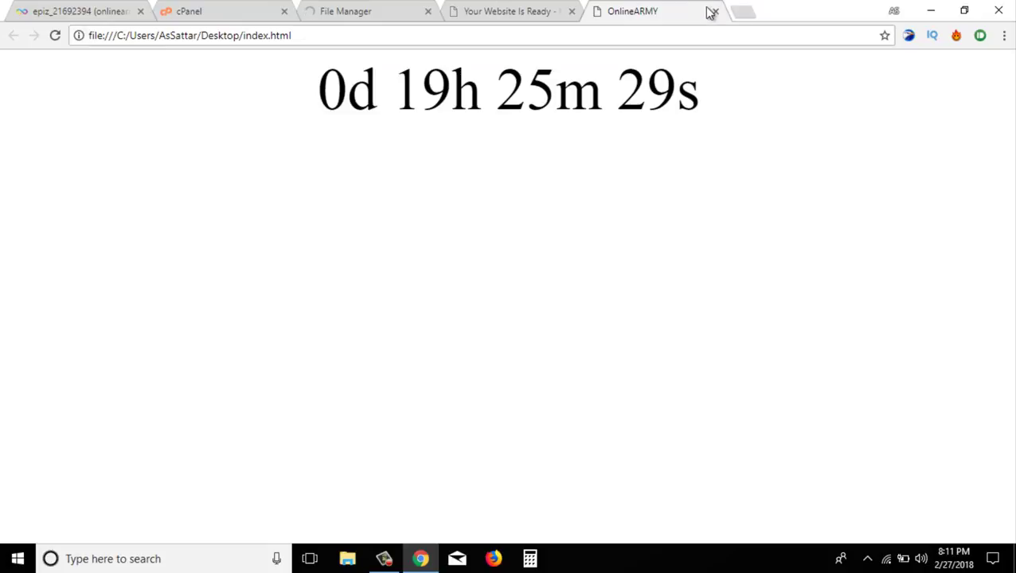
left_click(712, 12)
left_click(345, 11)
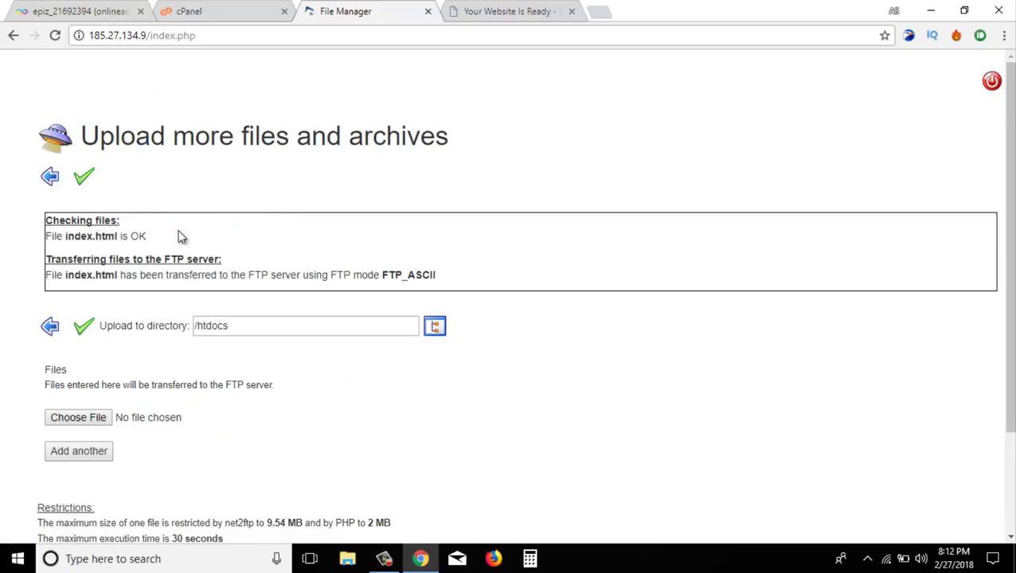
Go back from the upload page to the file listing, and reload onlinearmy.ml to check the uploaded page.
left_click(51, 178)
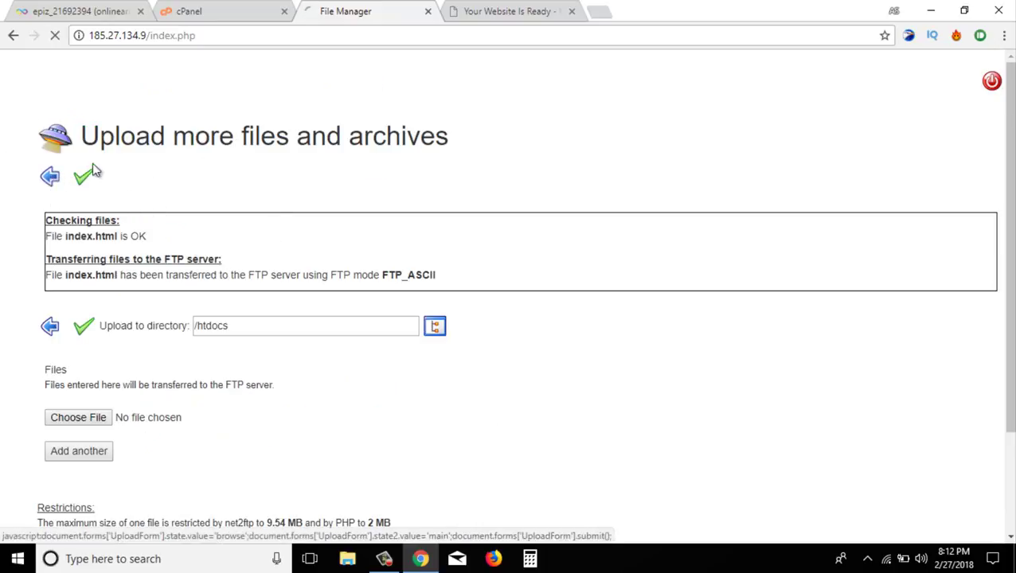
left_click(518, 8)
left_click(196, 36)
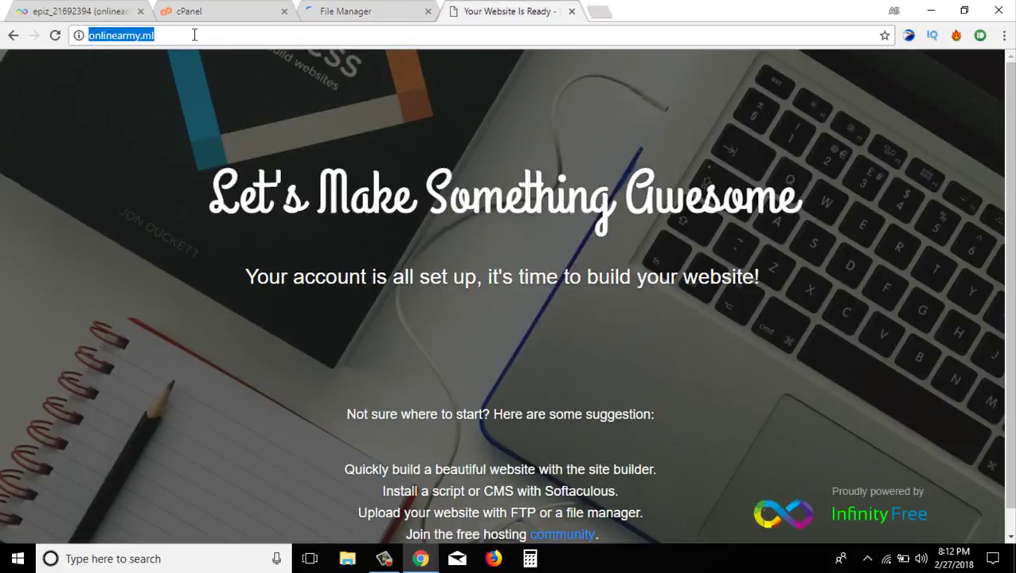
left_click(195, 34)
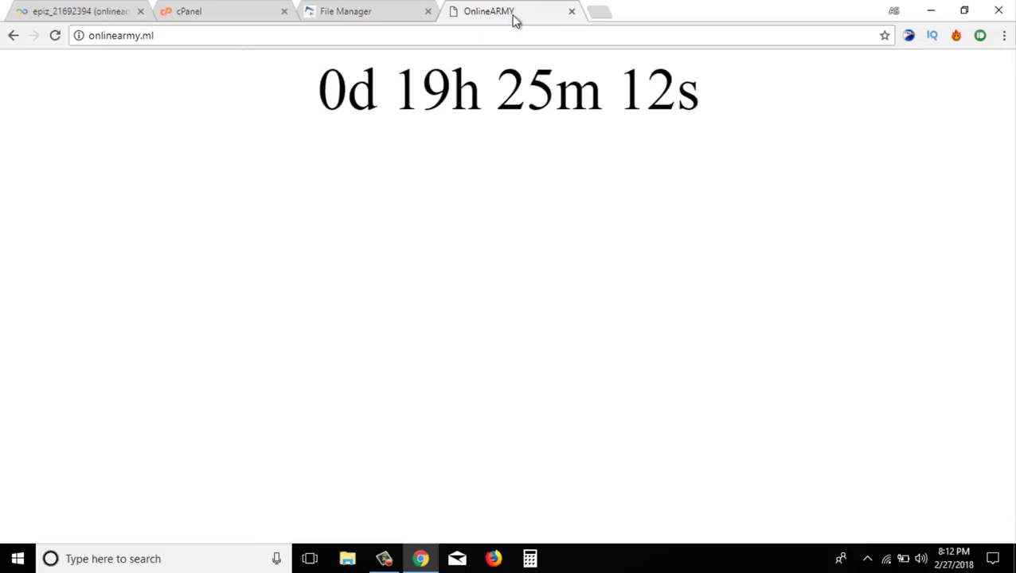
left_click_drag(342, 83, 693, 86)
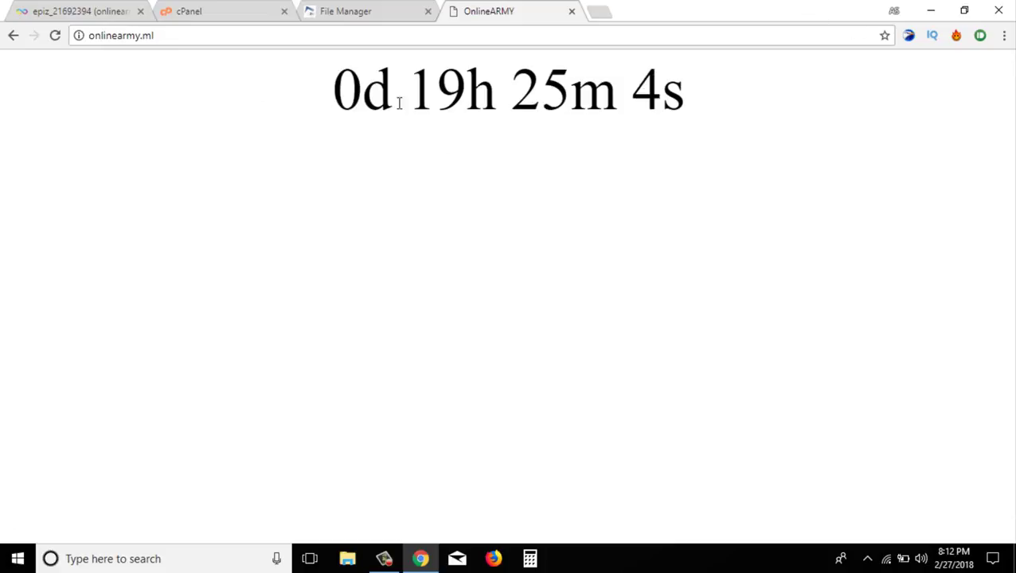
Minimize the browser, open the desktop's index.html in Notepad++ and view its countdown script.
left_click(932, 11)
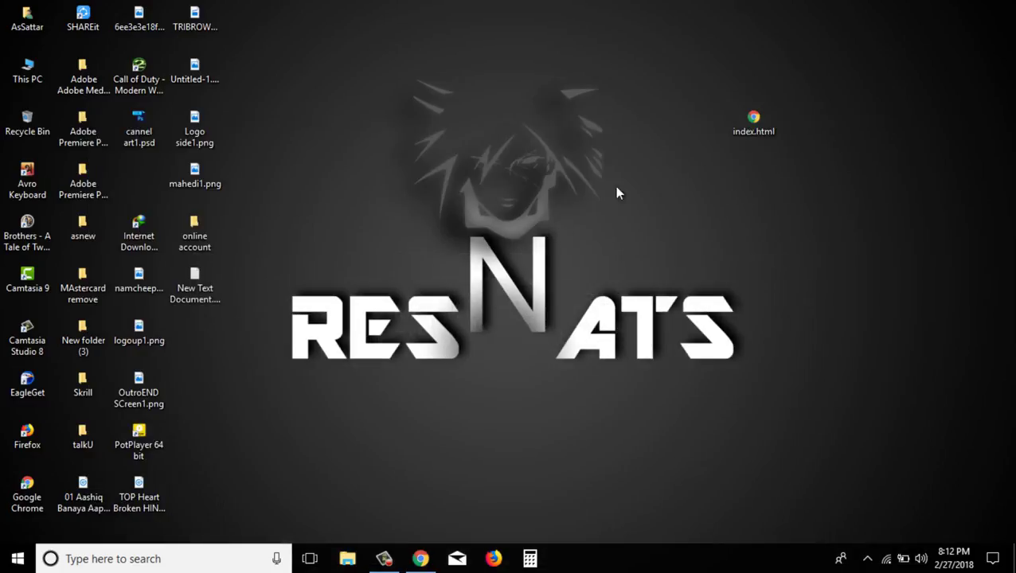
right_click(766, 141)
left_click(796, 169)
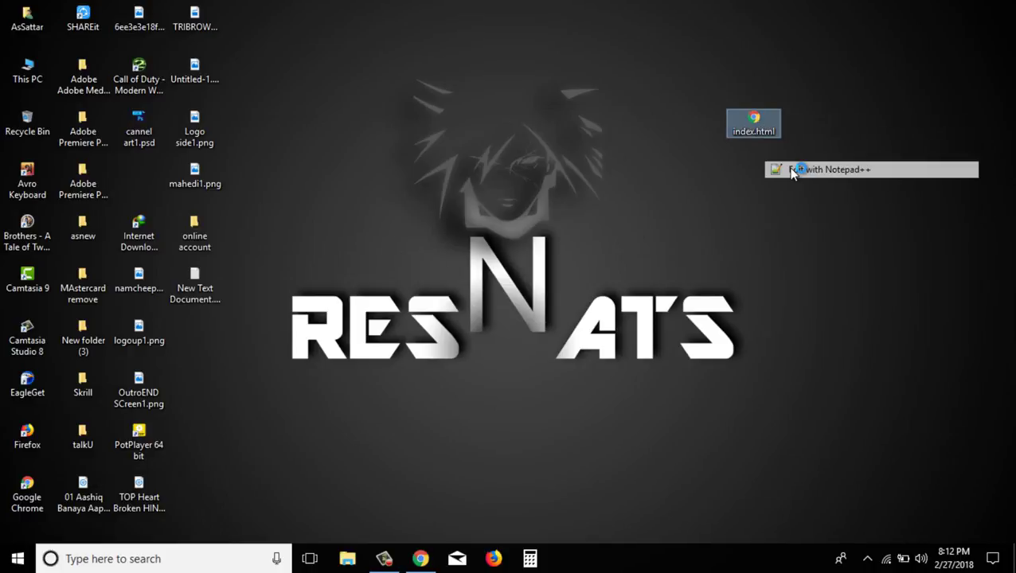
scroll(300, 301, "down", 4)
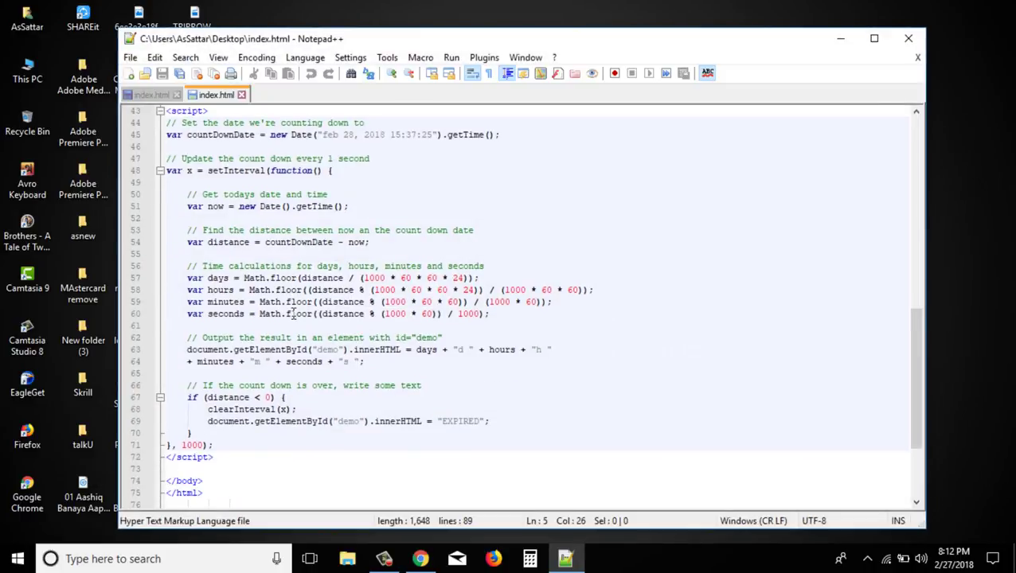
Examine the index.html source from the page title to the countdown script and closing tags, and close Notepad++.
scroll(366, 272, "up", 1)
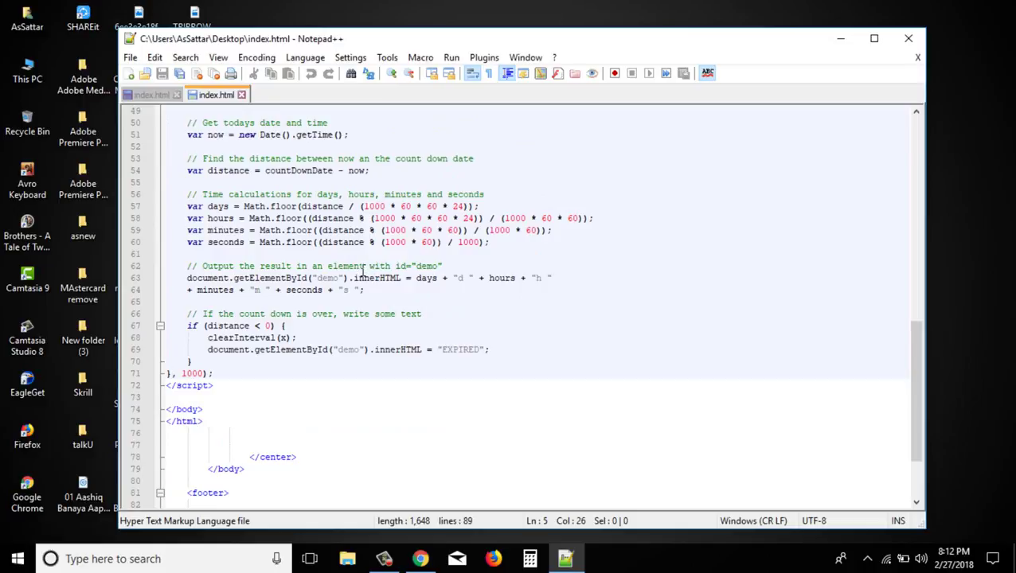
scroll(364, 269, "up", 1)
scroll(364, 269, "down", 1)
scroll(364, 267, "down", 1)
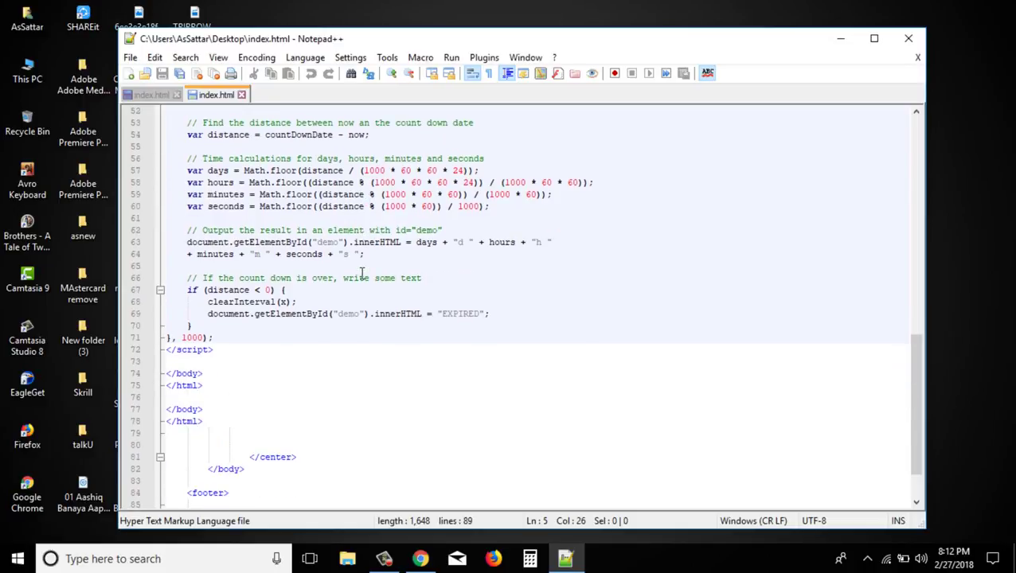
scroll(358, 279, "down", 2)
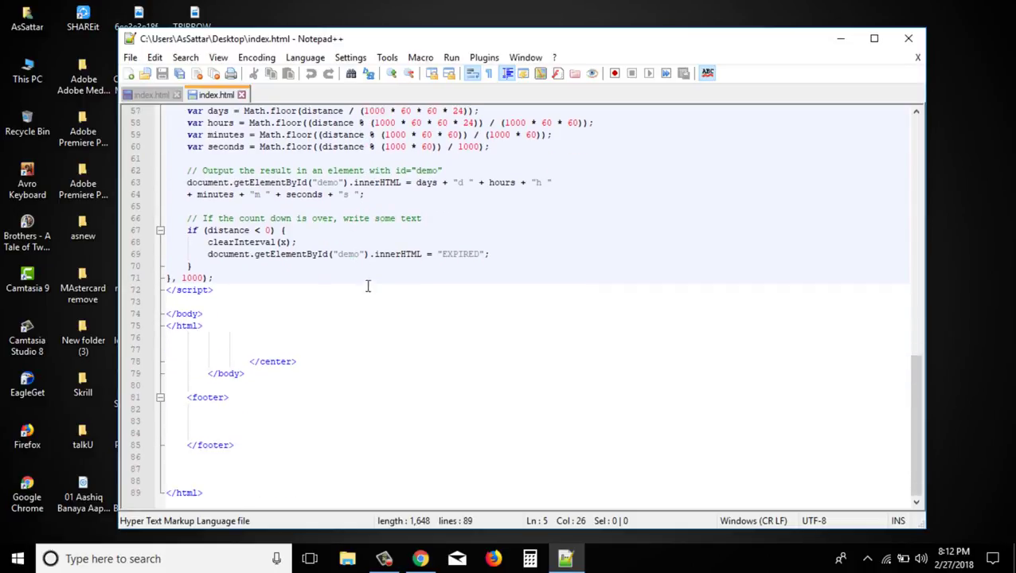
scroll(368, 286, "up", 17)
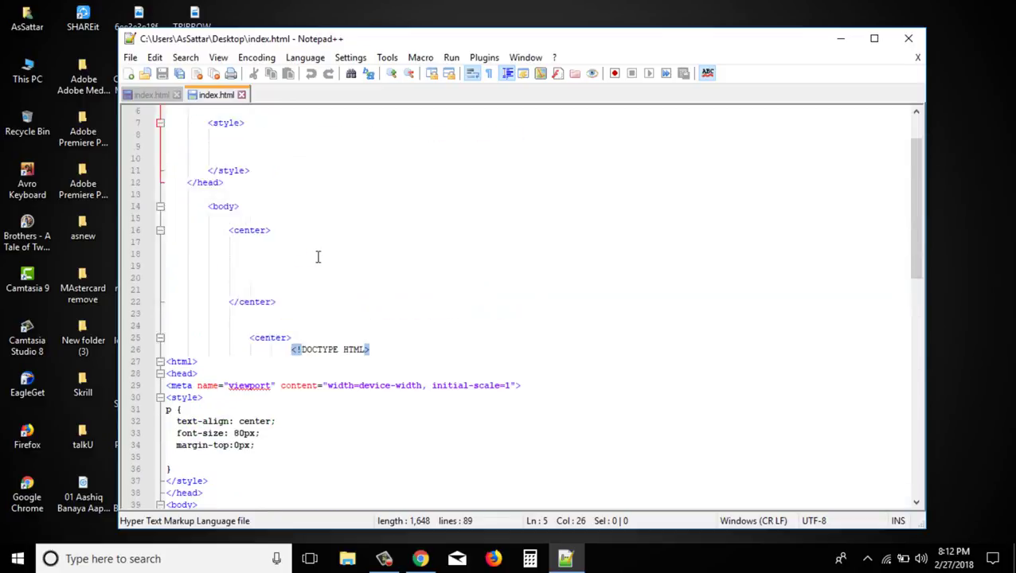
scroll(317, 257, "up", 2)
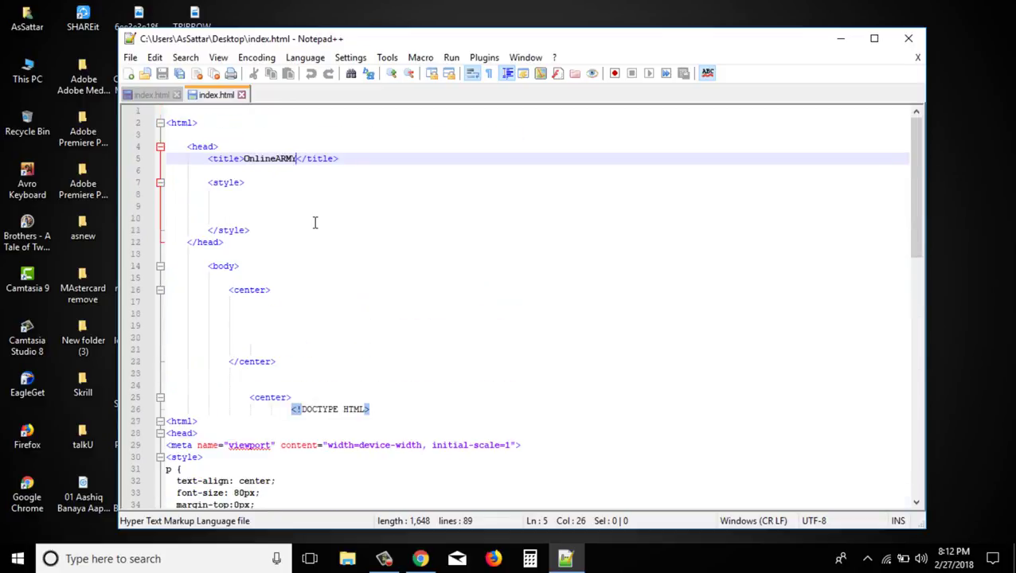
scroll(314, 227, "down", 19)
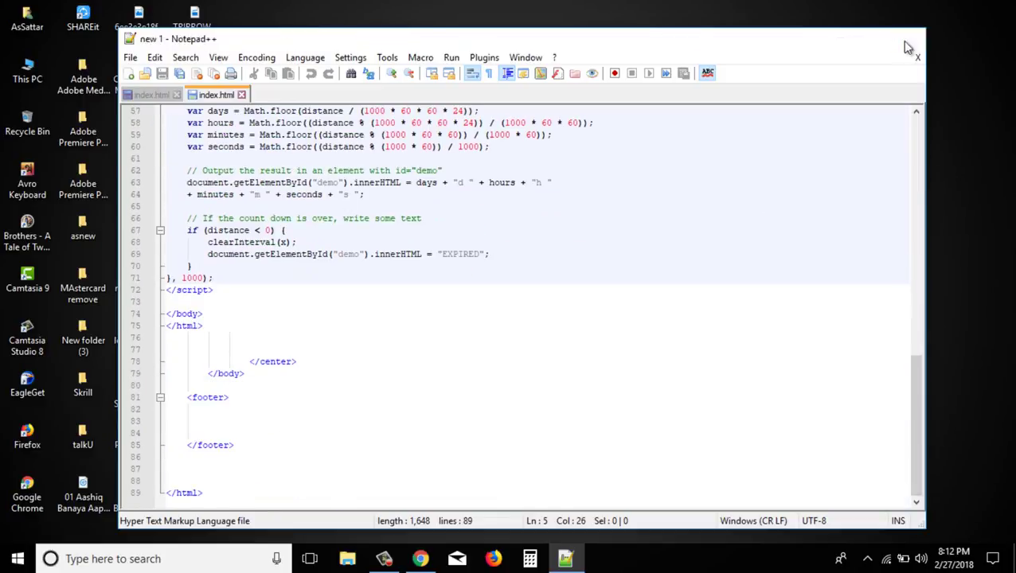
left_click(904, 47)
Switch back to Chrome and compare the File Manager's file listing with the live onlinearmy.ml countdown page.
left_click(419, 559)
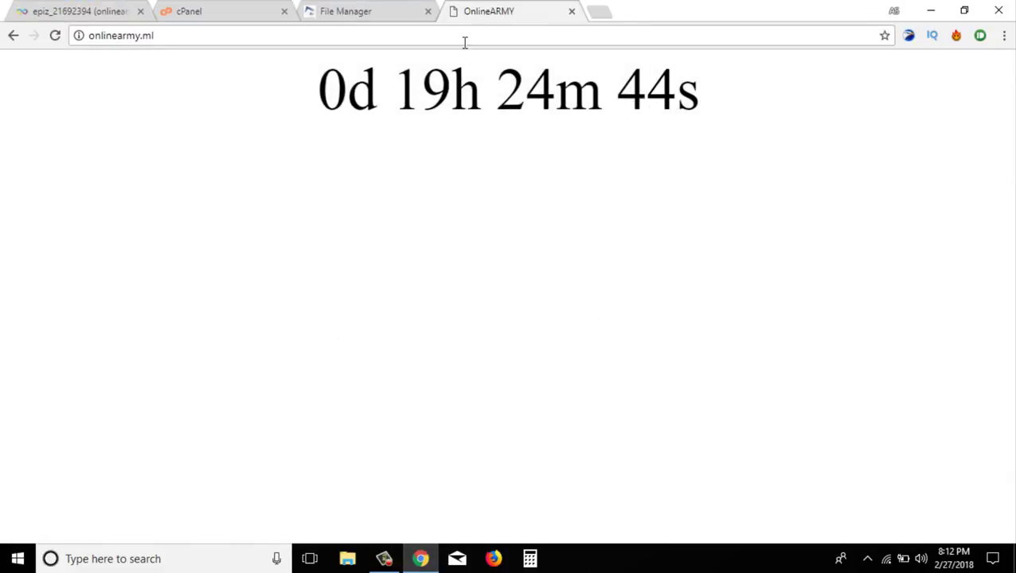
left_click(350, 10)
left_click(484, 8)
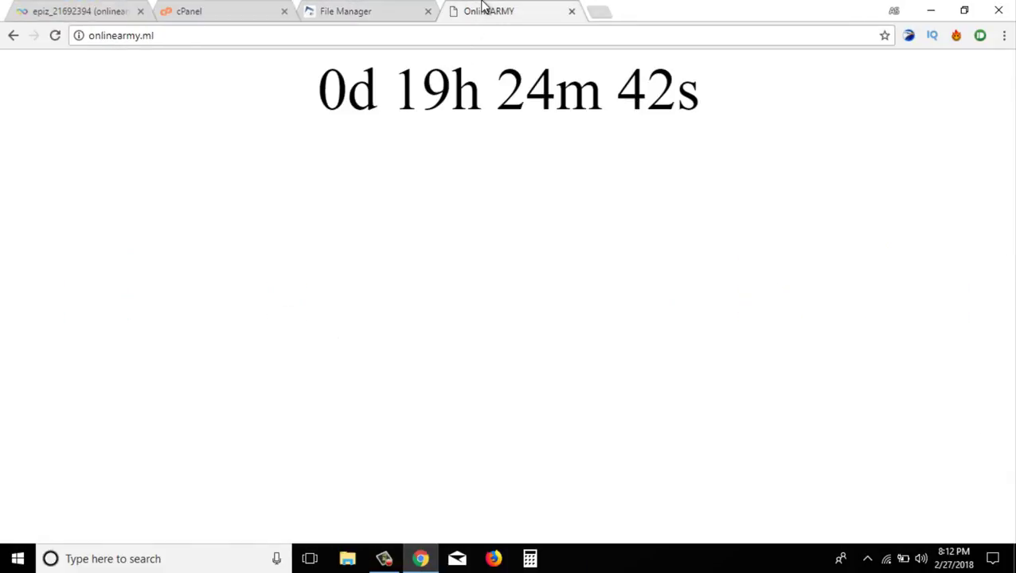
left_click(348, 8)
left_click(532, 10)
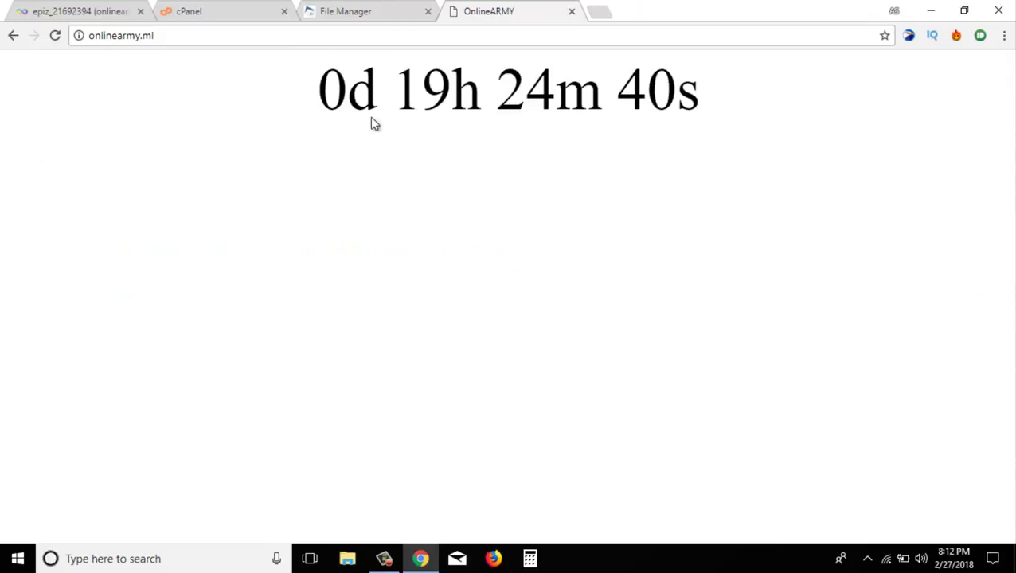
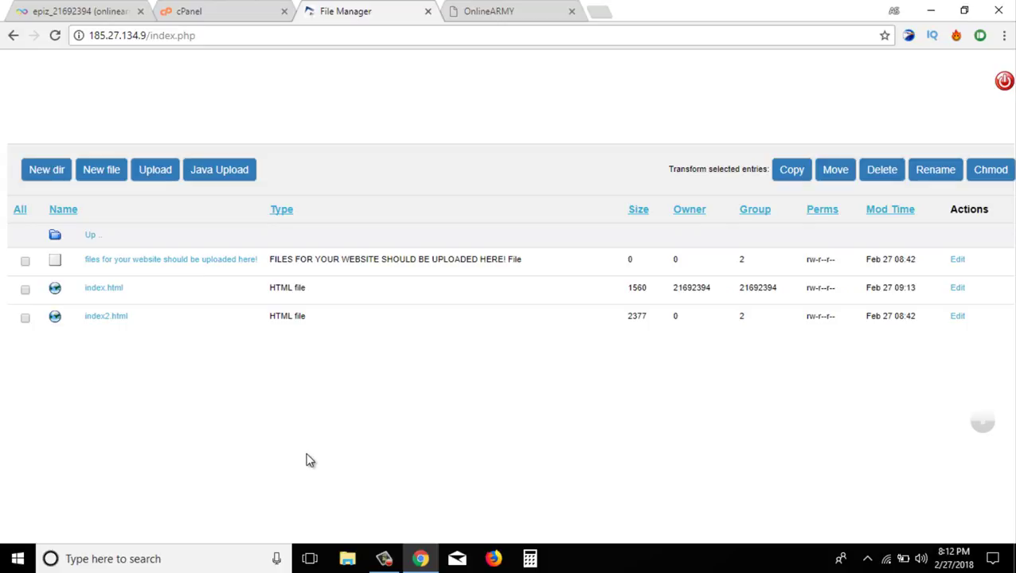
Review the InfinityFree account and FTP information for onlinearmy.ml, briefly revealing the account password and hiding it again.
left_click(36, 10)
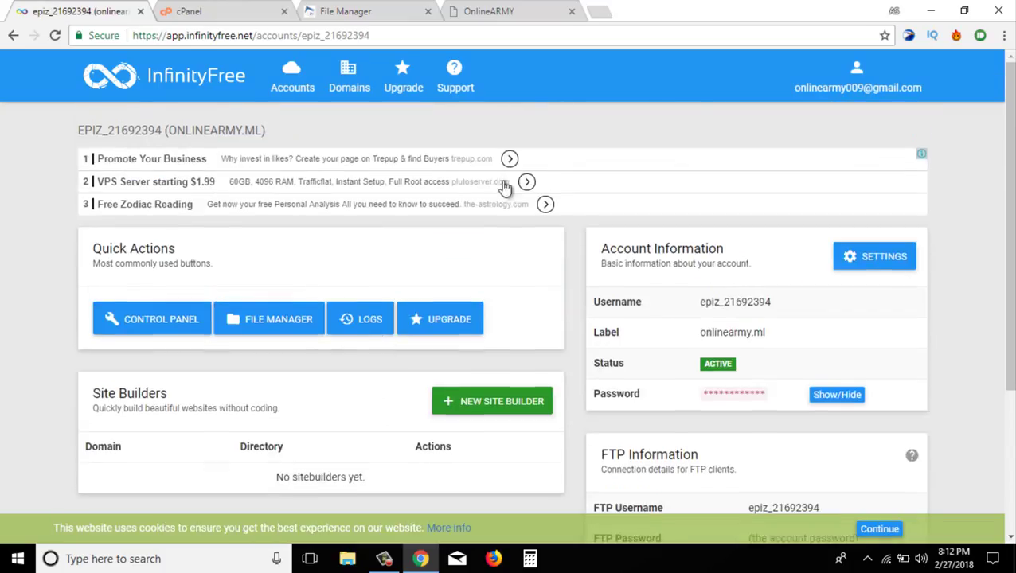
scroll(906, 431, "down", 3)
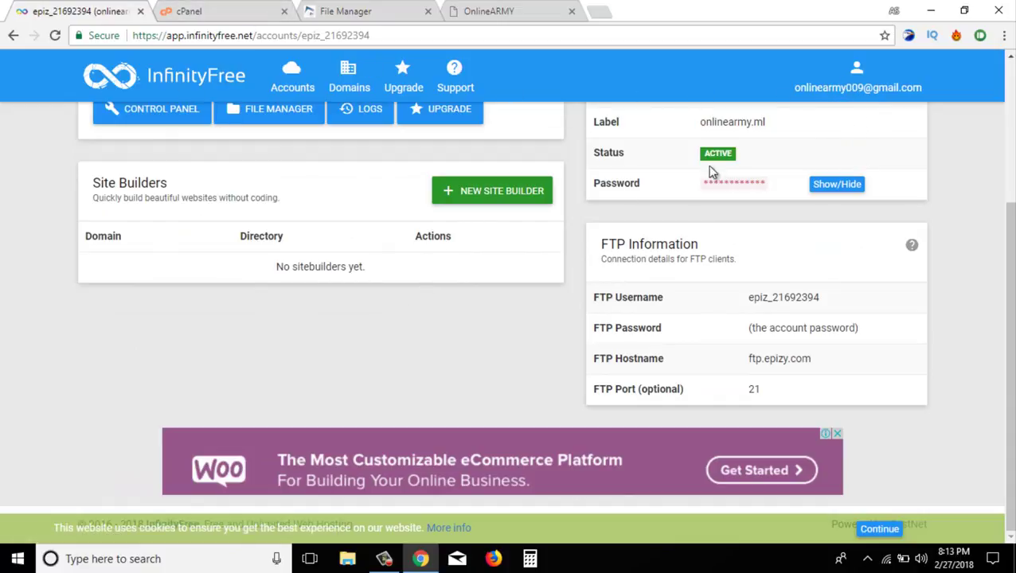
left_click(821, 185)
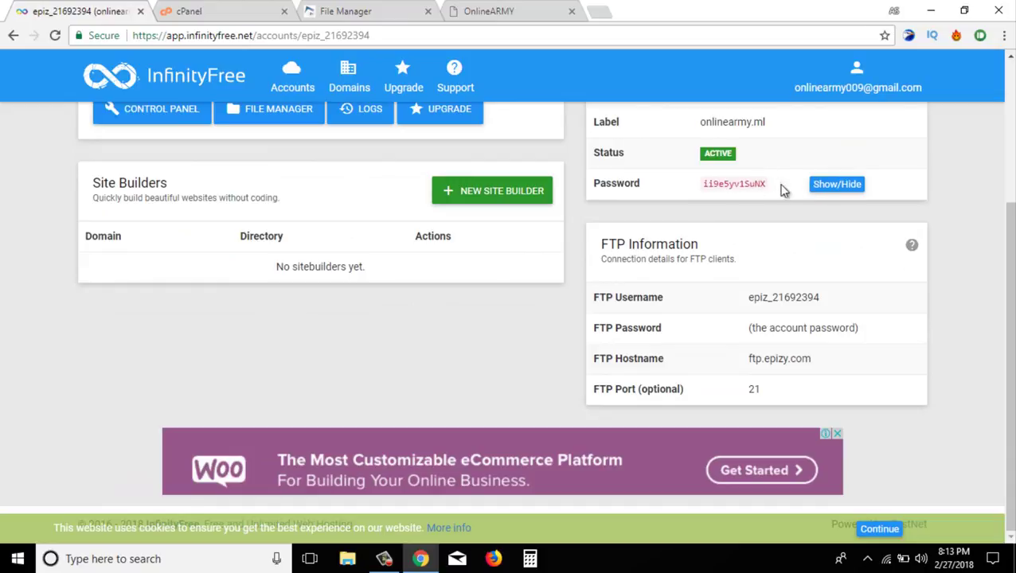
left_click(817, 186)
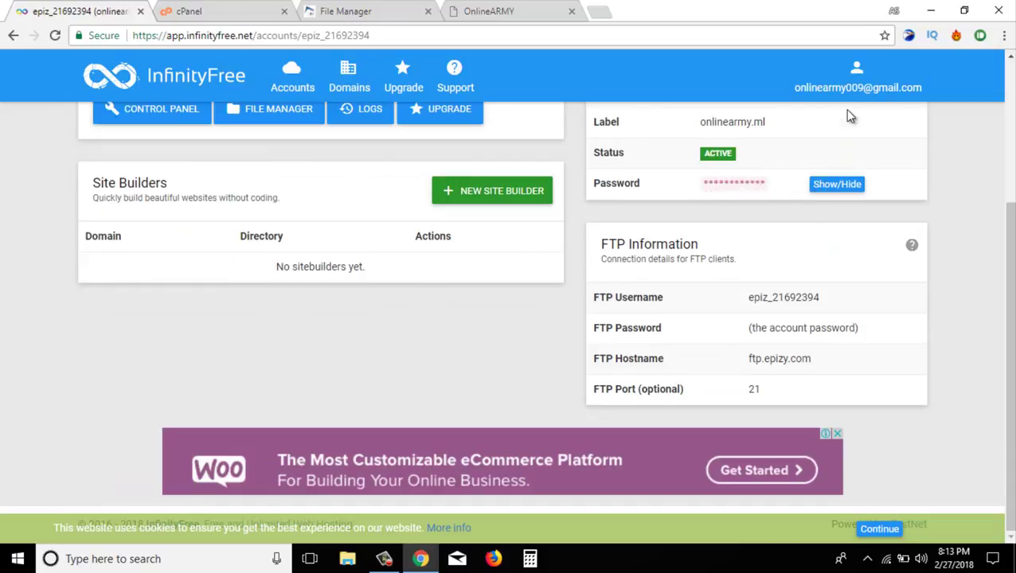
scroll(388, 382, "up", 3)
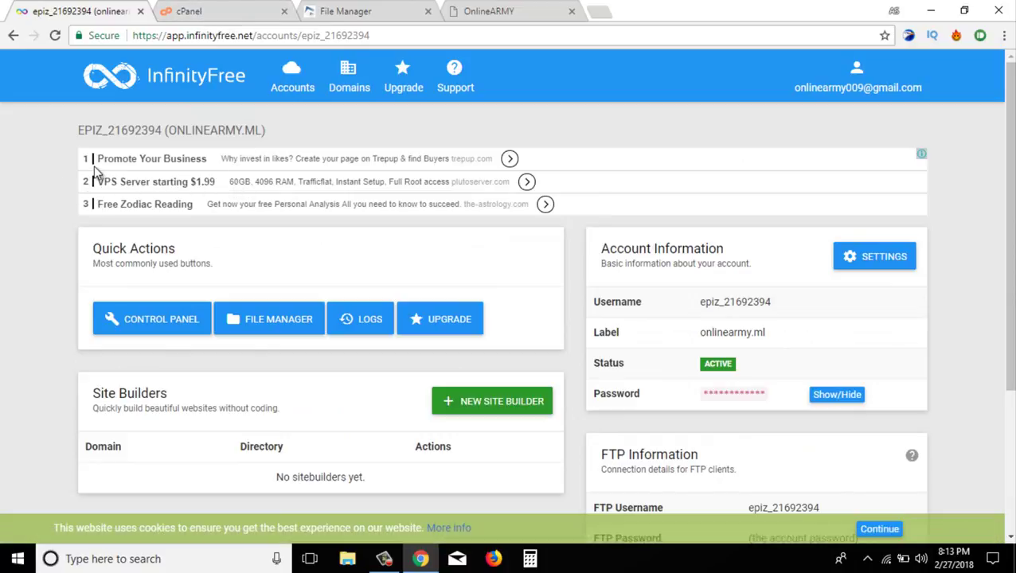
Revisit the control panel, the hosting account page, the uploaded files and the live onlinearmy.ml page, ending on the control panel.
left_click(183, 11)
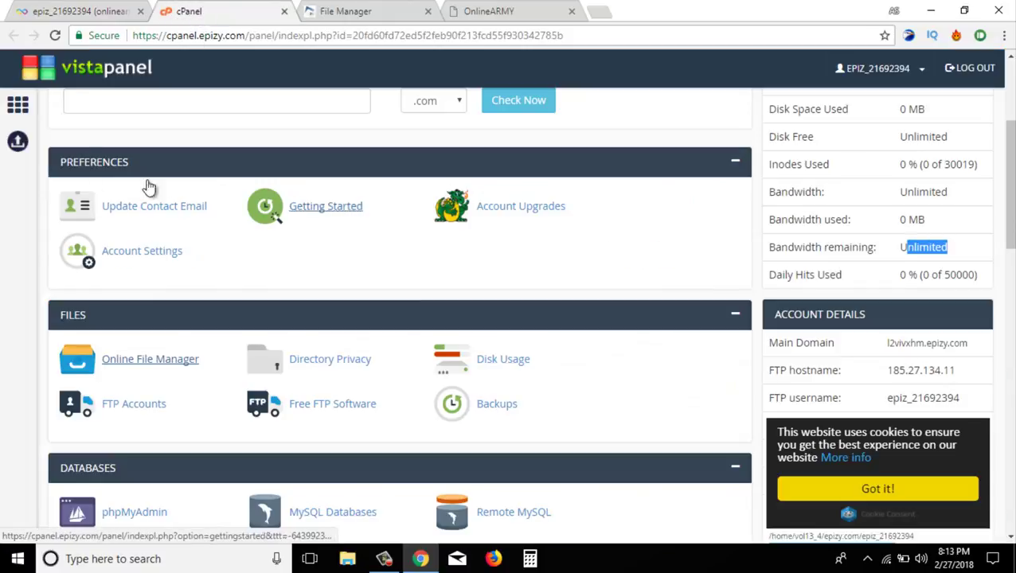
key("ctrl+shift+Tab")
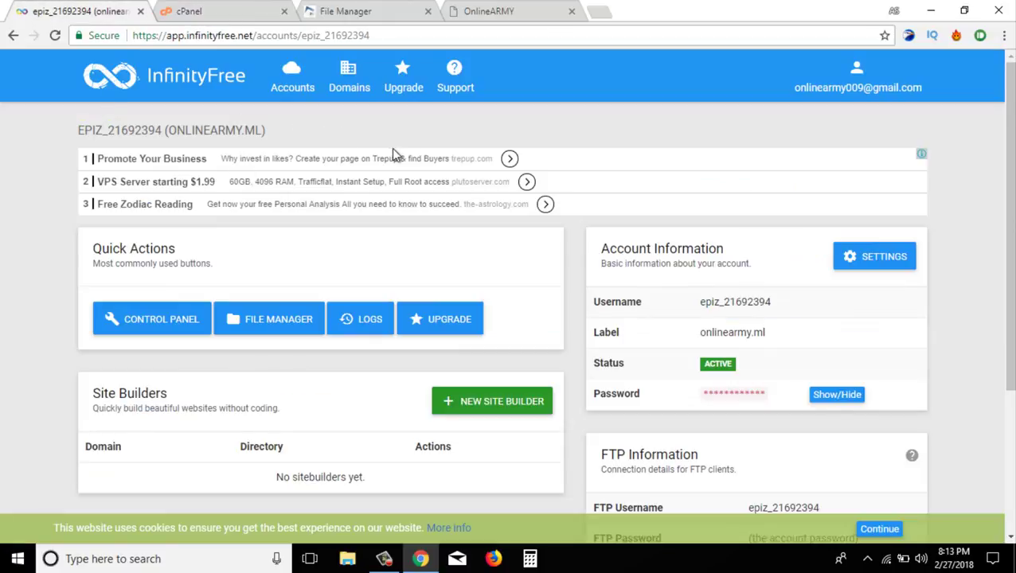
left_click(328, 8)
left_click(502, 13)
left_click(334, 8)
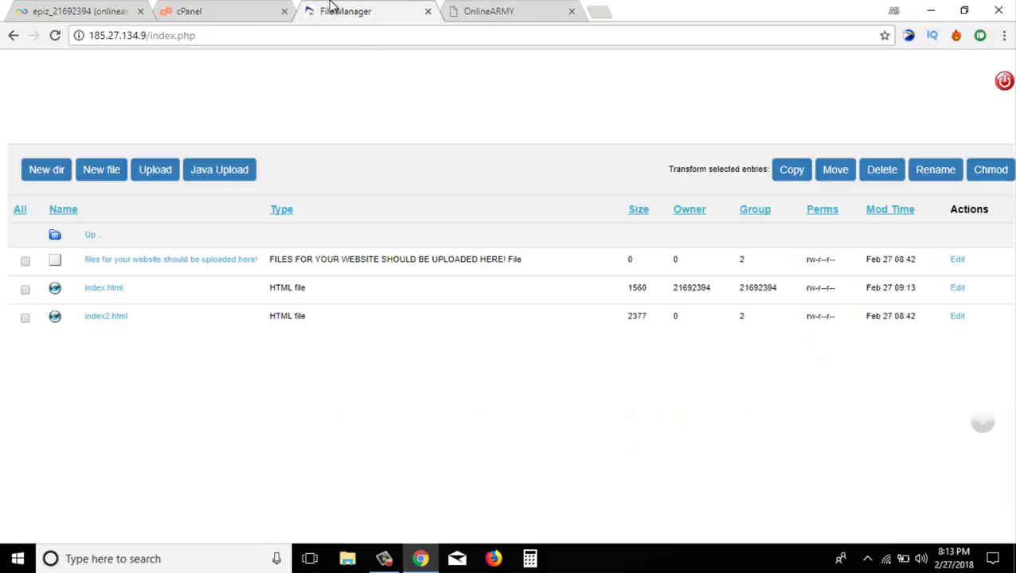
left_click(472, 8)
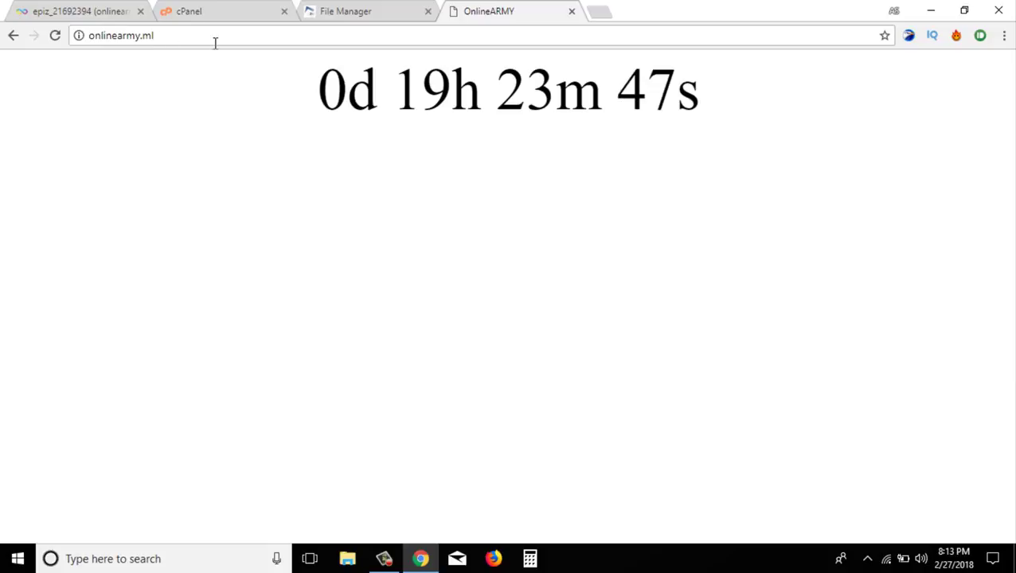
left_click(183, 9)
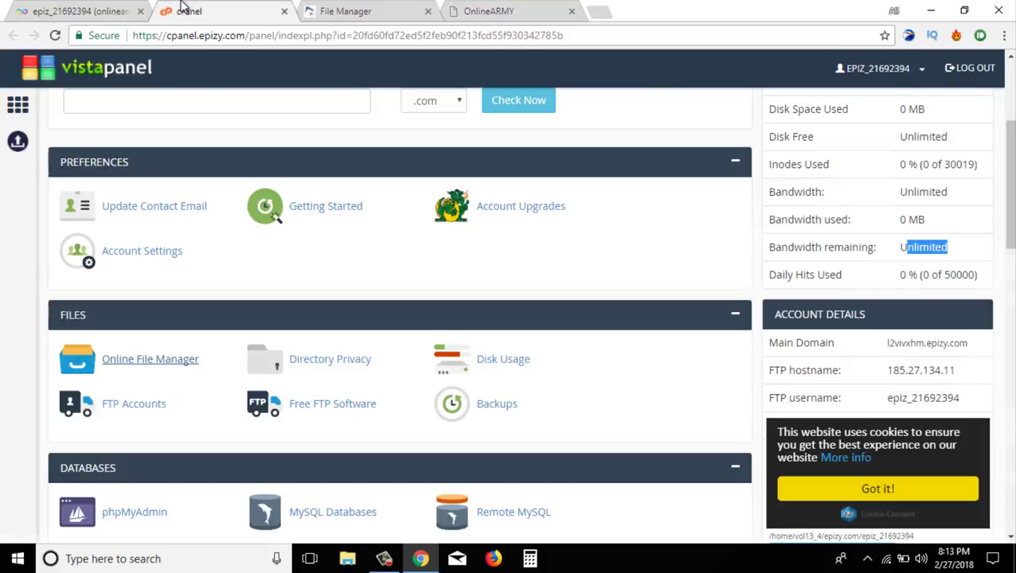